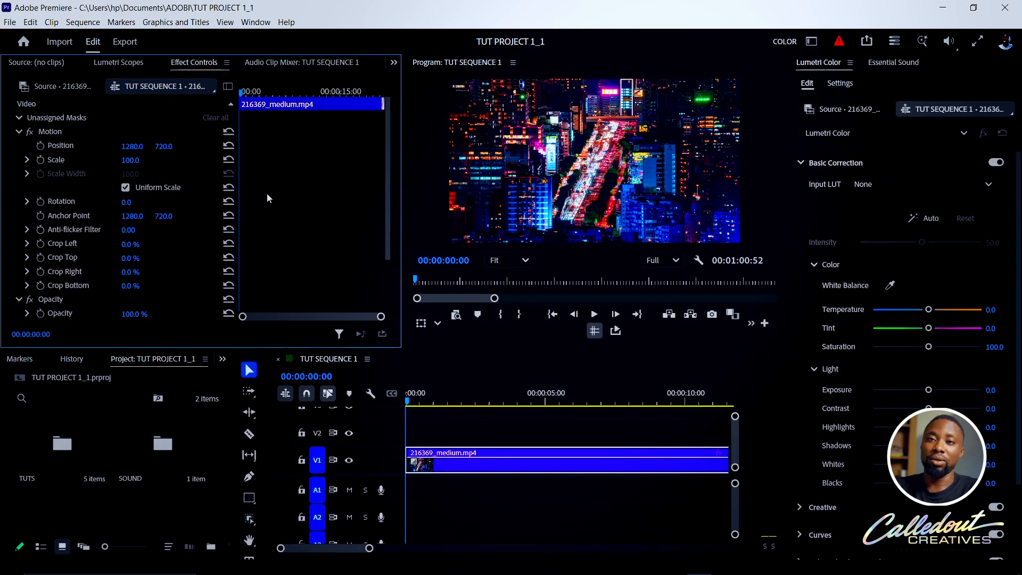
- Animate the Scale of 216369_medium.mp4 from a 100 keyframe at the clip's start to 110 at 00:00:05:00
left_click(40, 160)
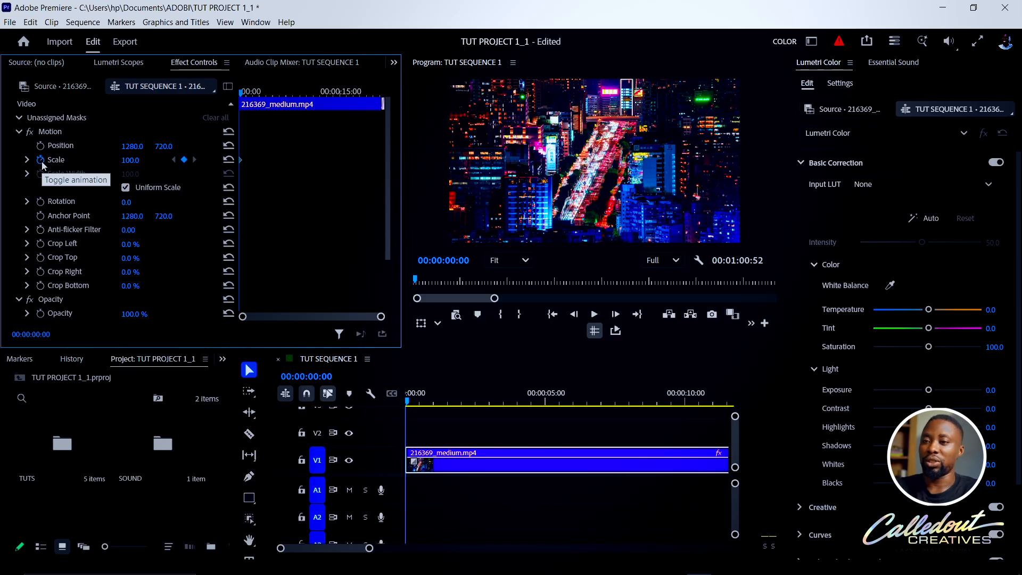
left_click(543, 405)
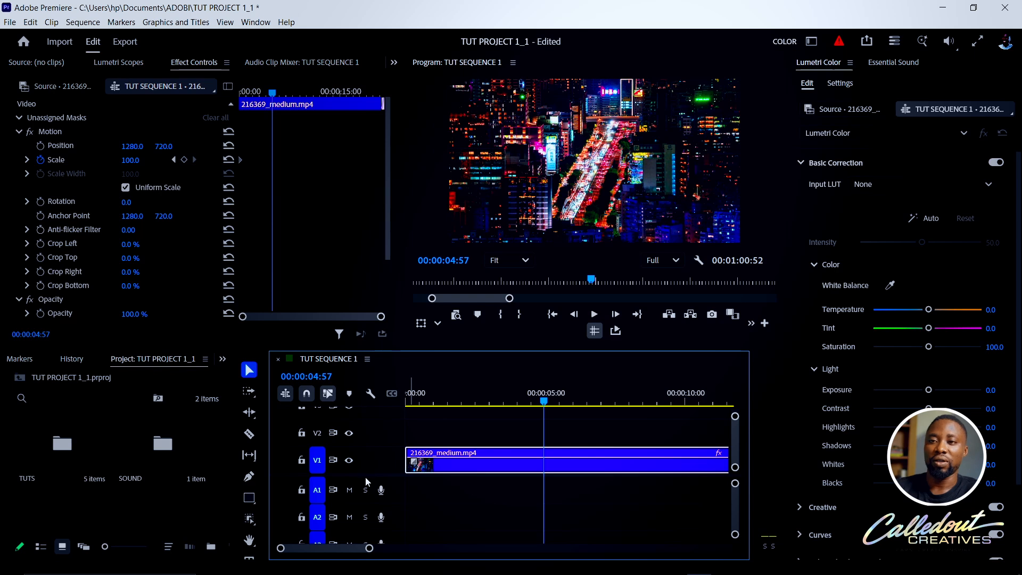
key("Right")
key("Right")
key("Right")
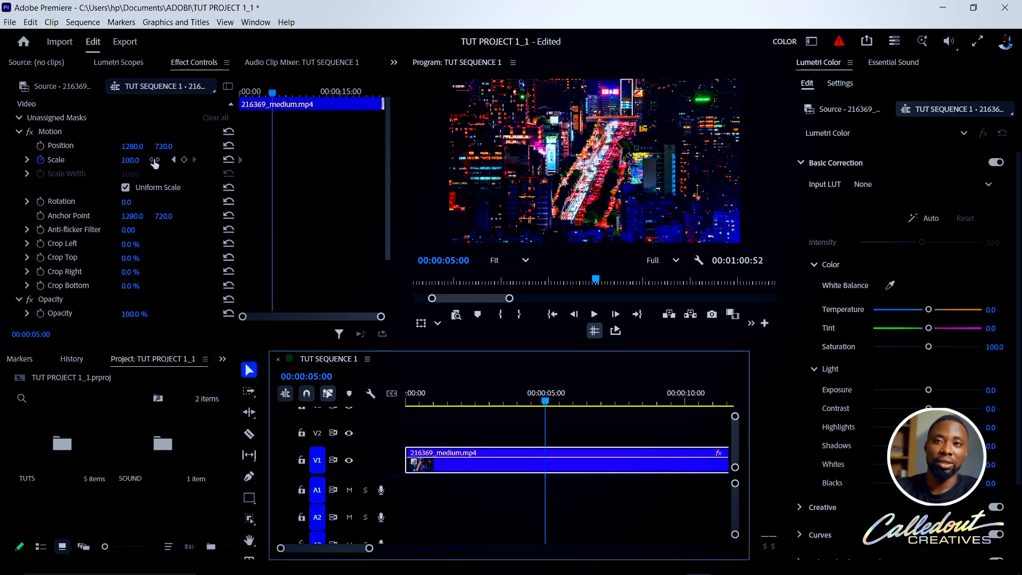
left_click(137, 160)
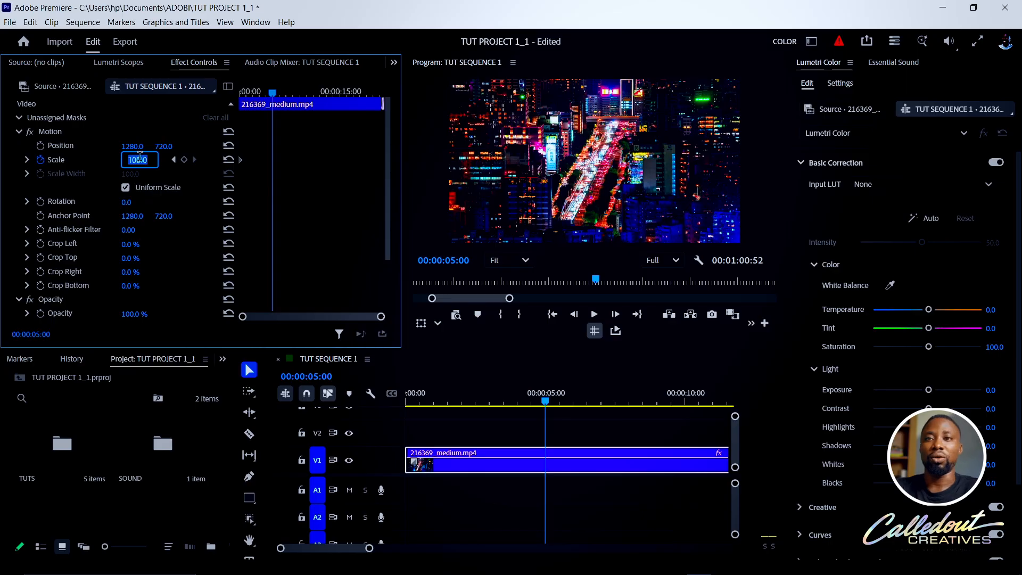
type("110")
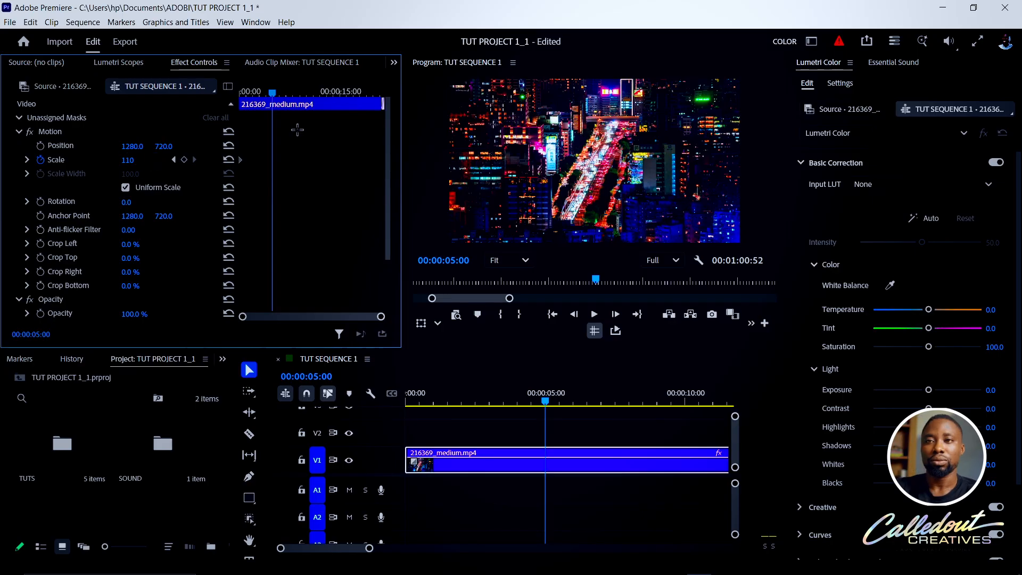
key("Return")
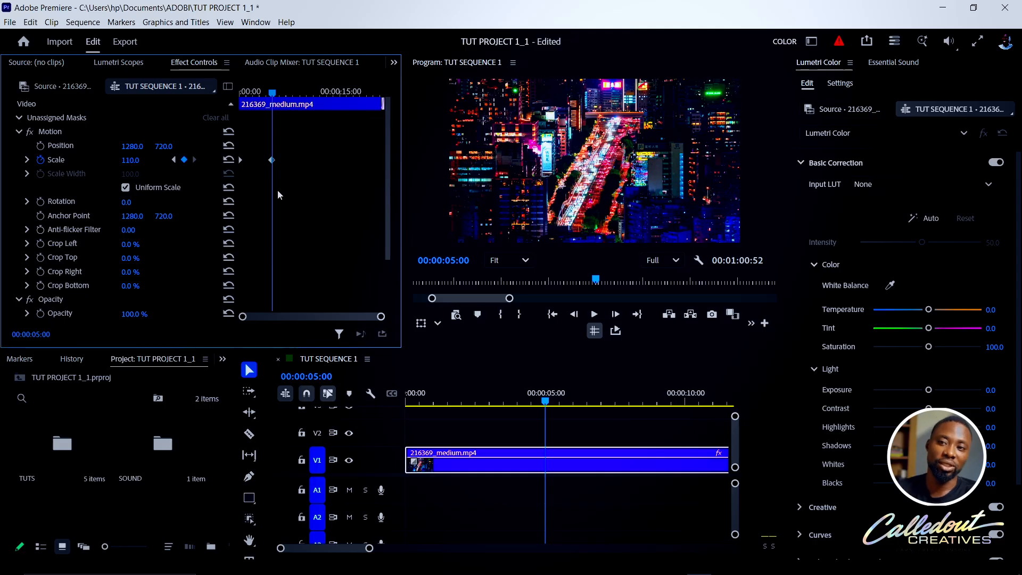
- Play the sequence from the start to preview the zoom-in
key("Home")
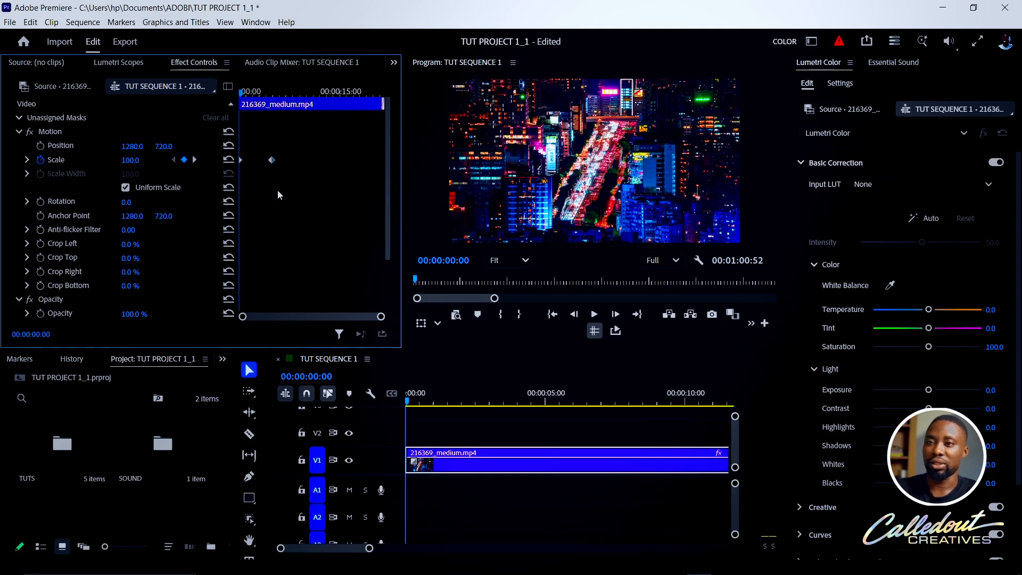
key("space")
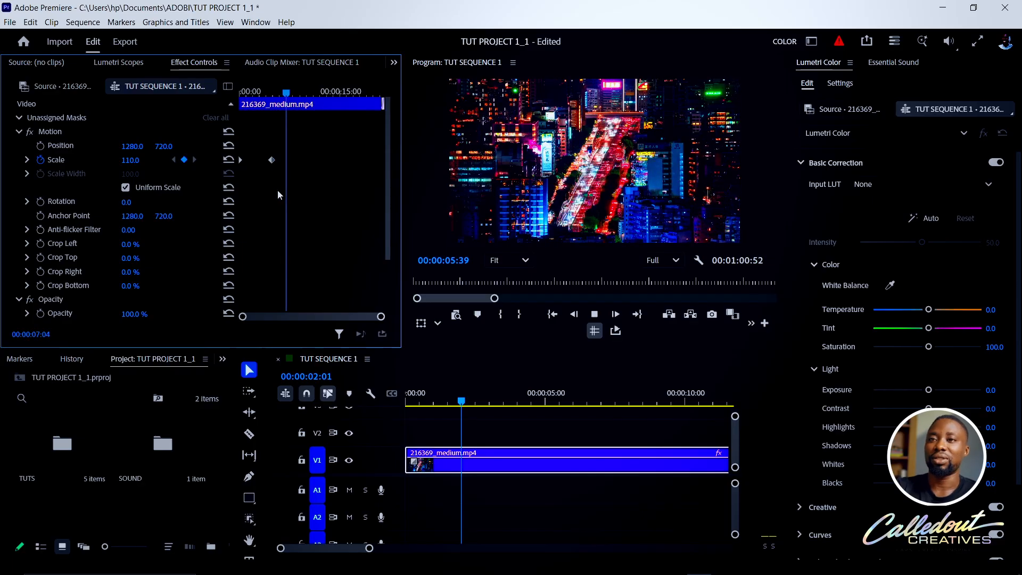
key("space")
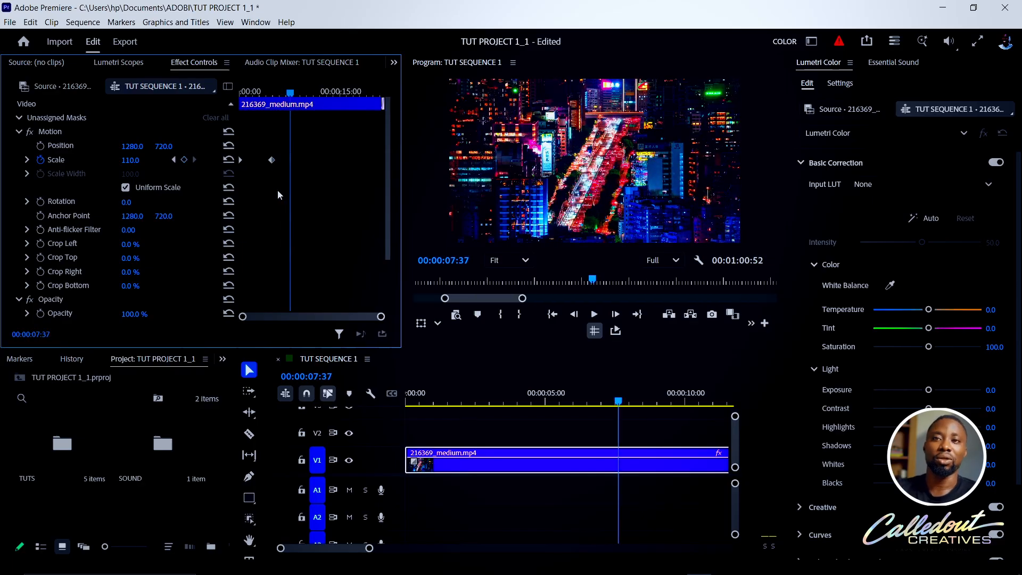
- Move between the two Scale keyframes and replay the clip to examine the Scale value before, at and after each one
left_click(171, 162)
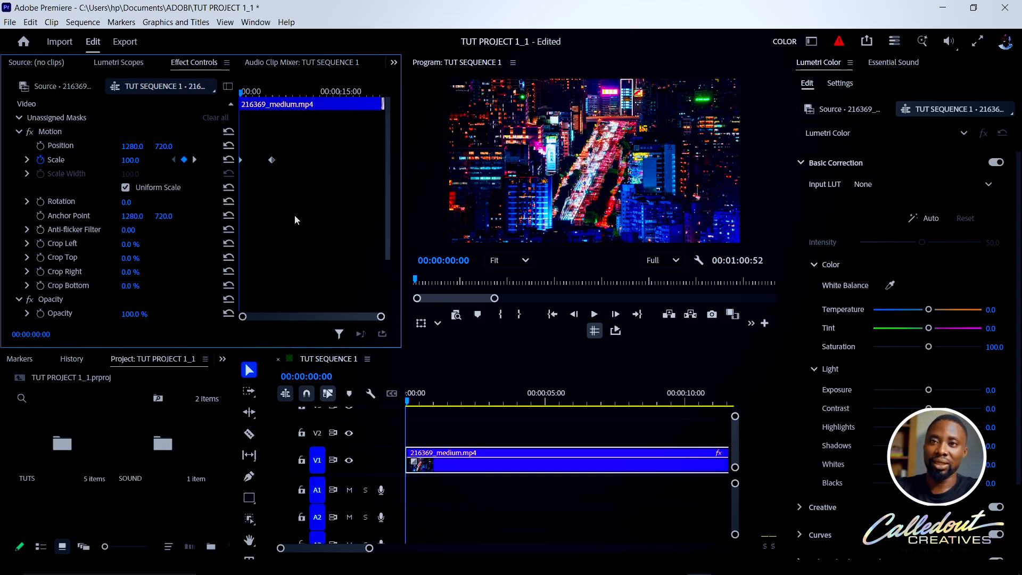
left_click(194, 160)
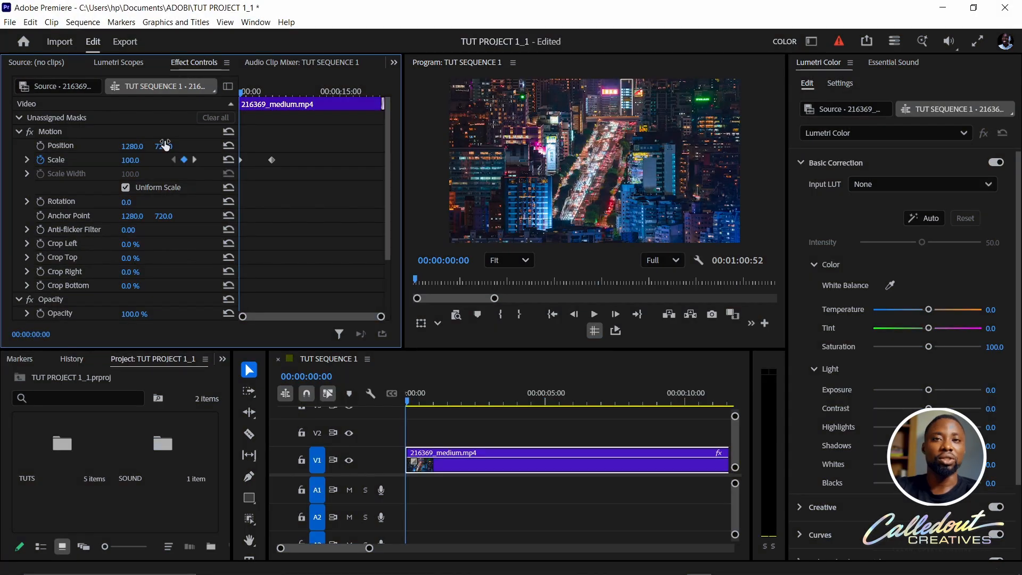
key("space")
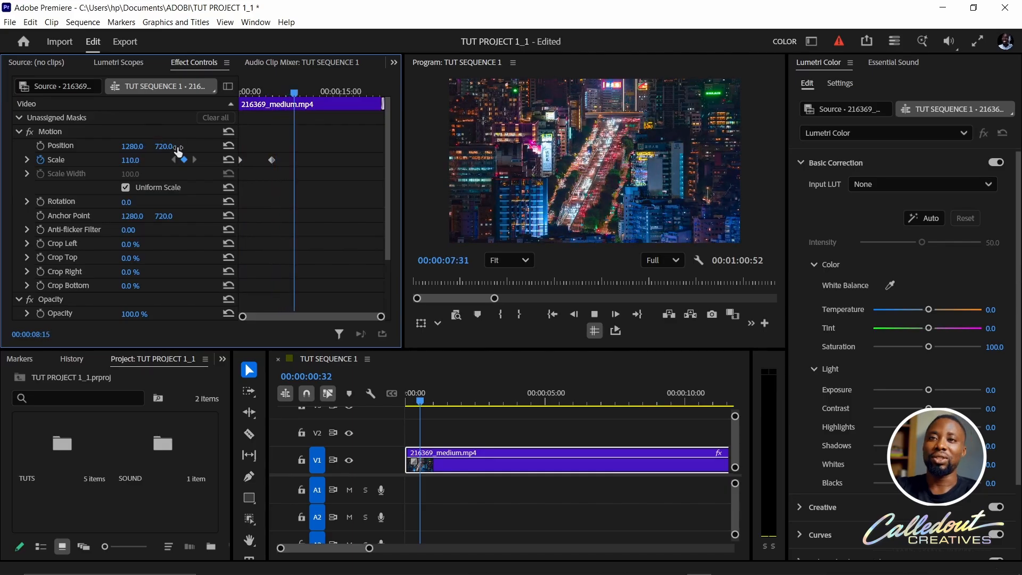
key("space")
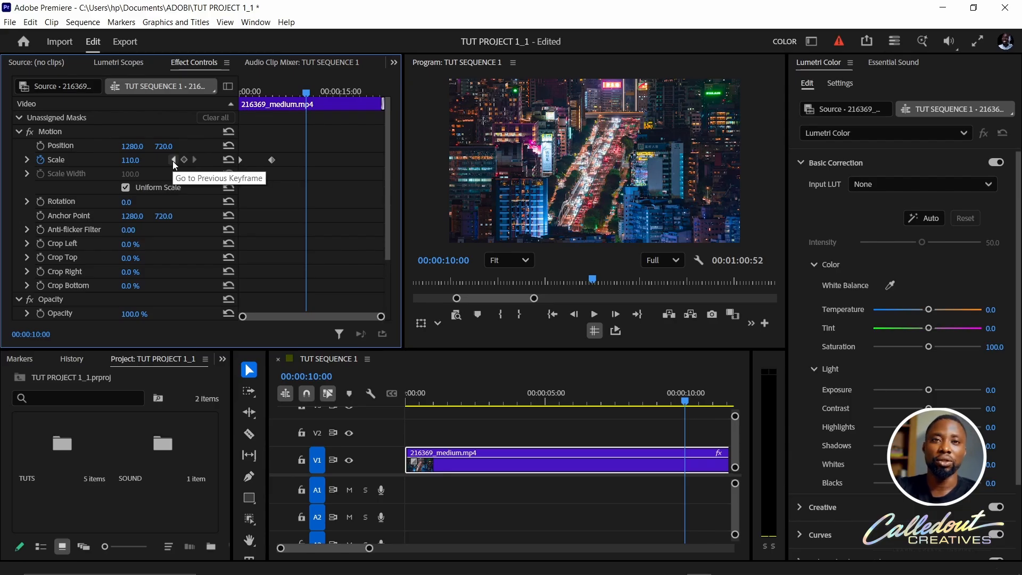
left_click(173, 161)
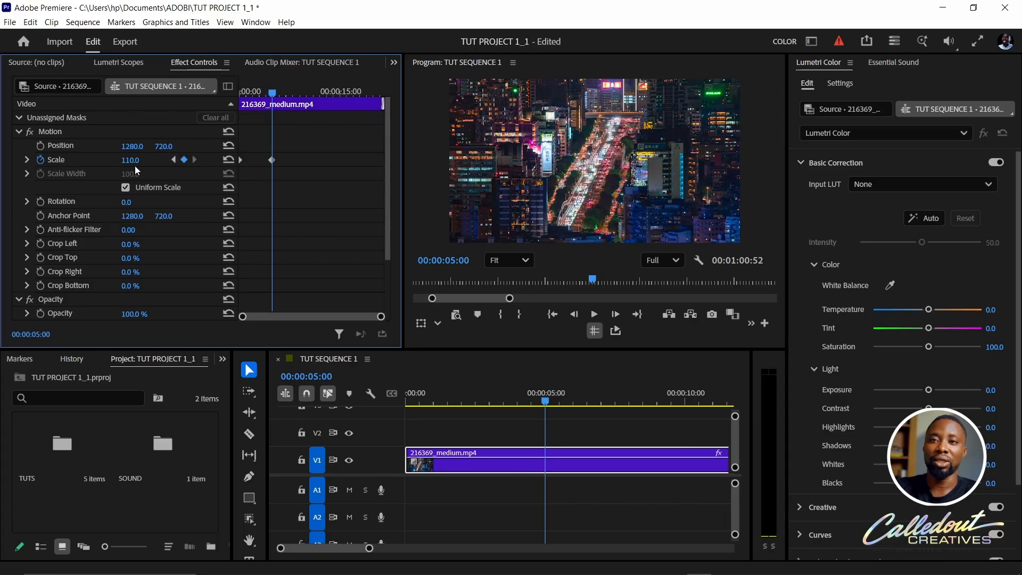
left_click(172, 161)
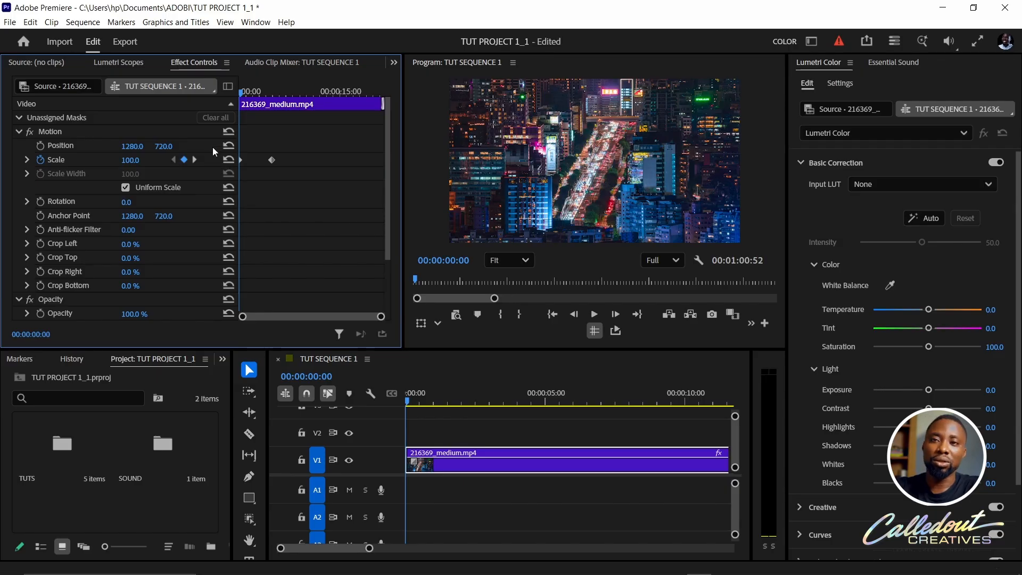
left_click(194, 160)
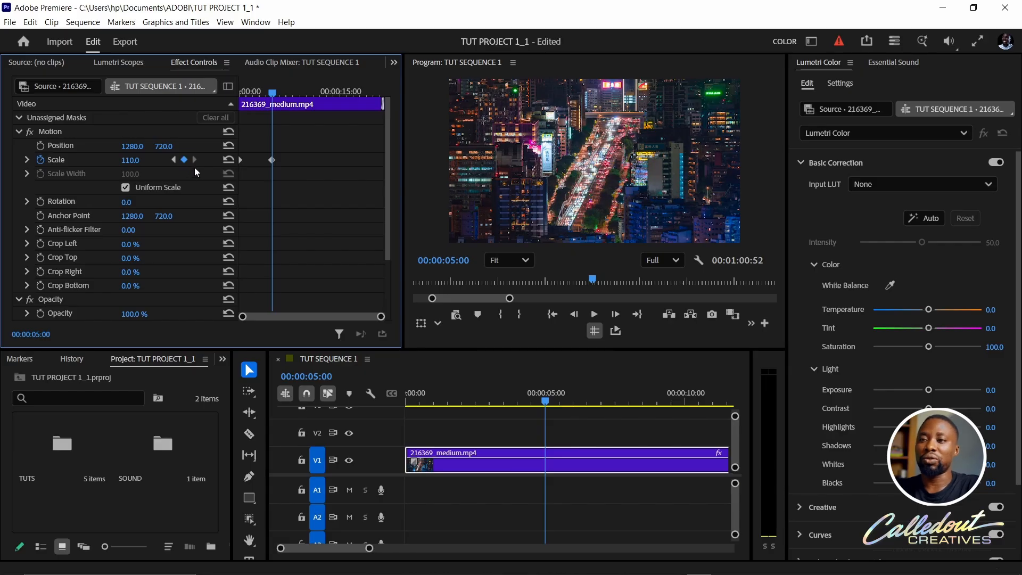
- Add a Scale keyframe of 100 at 00:00:10:00 on 216369_medium.mp4 to zoom back out
left_click(691, 399)
key("Left")
key("Left")
key("Left")
key("Left")
key("Left")
key("Left")
key("Left")
key("Left")
key("Left")
key("Left")
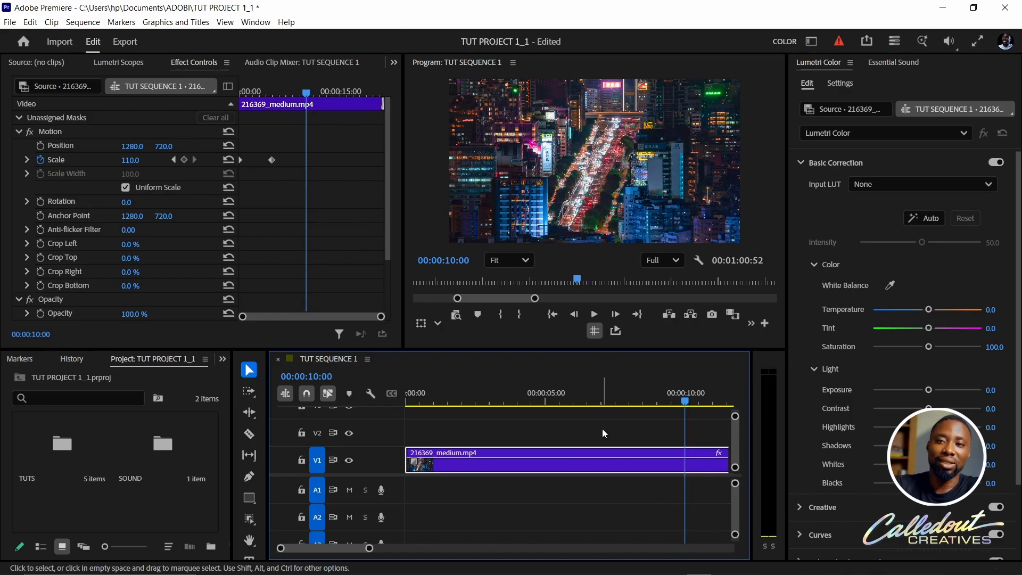
left_click_drag(137, 160, 140, 162)
left_click(140, 159)
type("100")
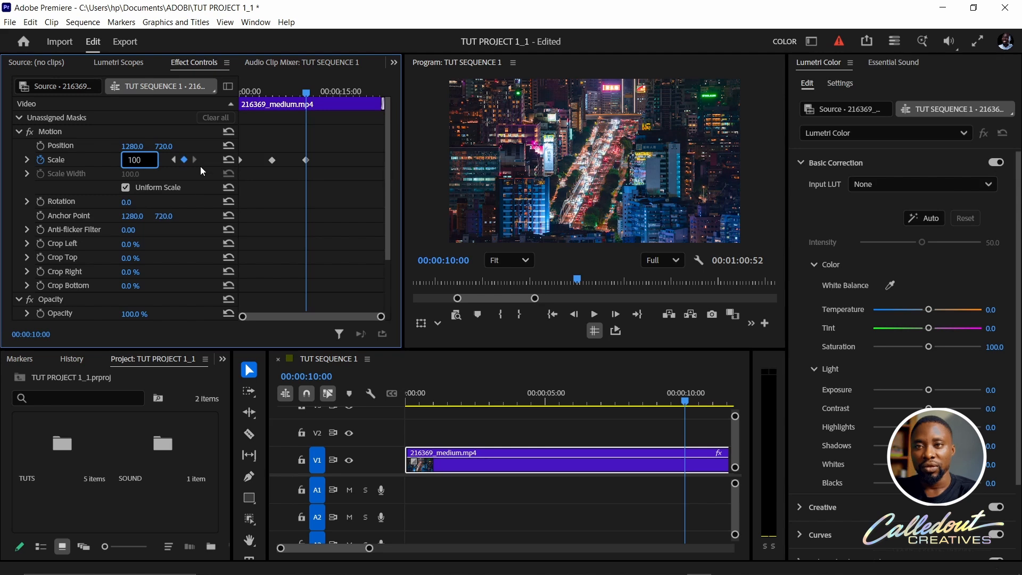
key("Return")
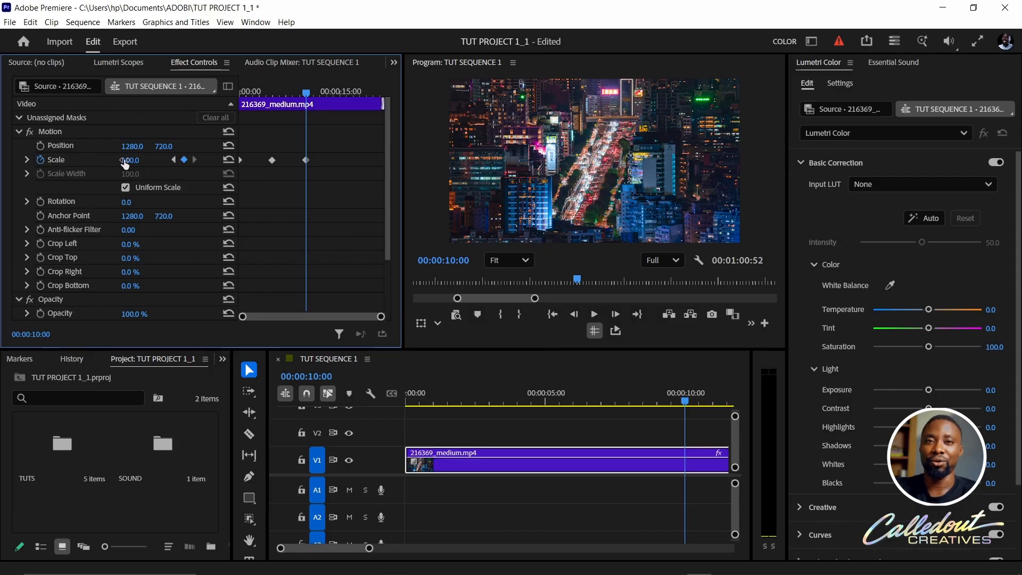
- Return to the first Scale keyframe and play the zoom-in and zoom-out
left_click(175, 160)
left_click(174, 160)
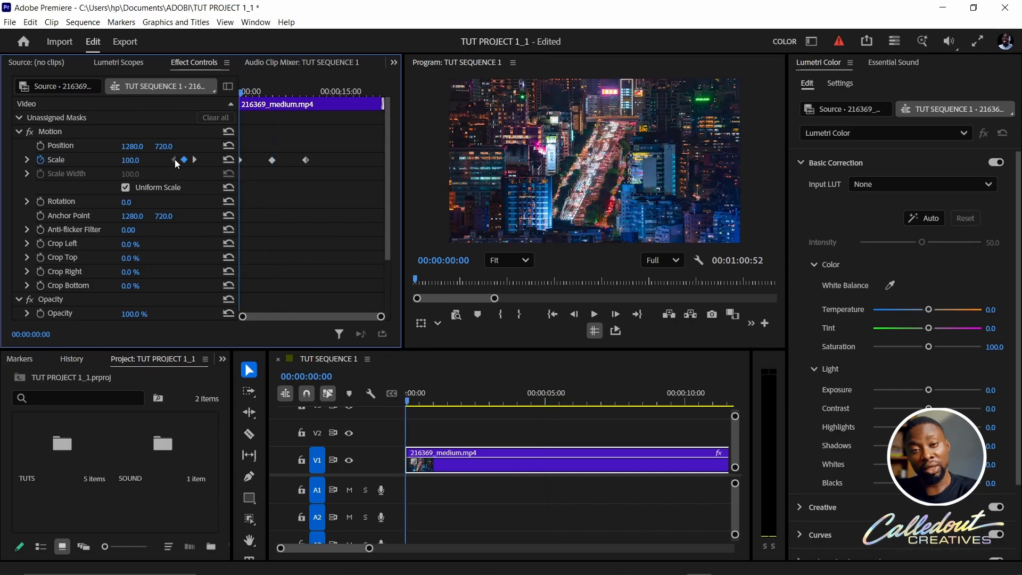
key("space")
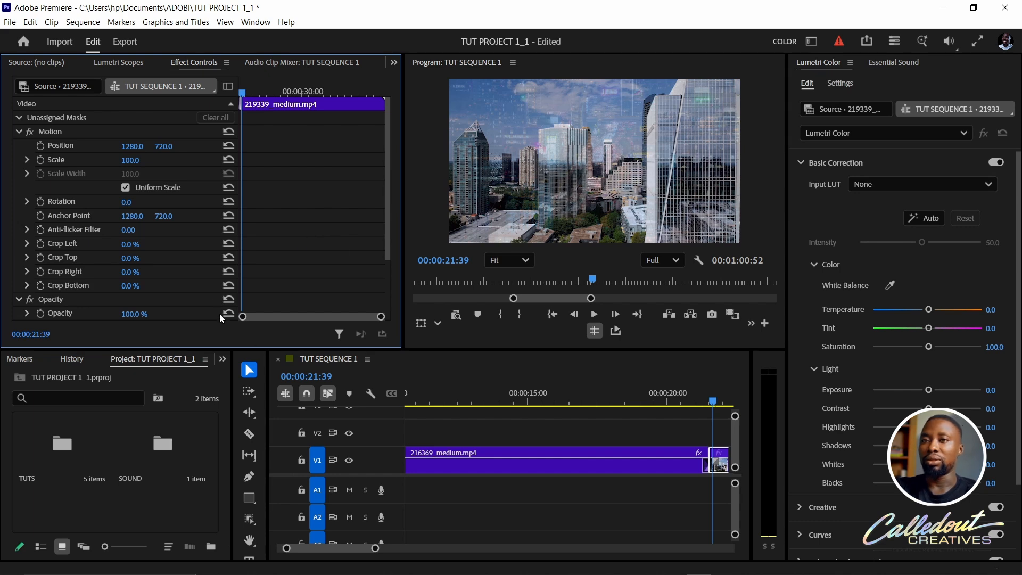
- Select 216369_medium.mp4 again and delete its Scale keyframe at 00:00:10:00
left_click(489, 396)
left_click(500, 462)
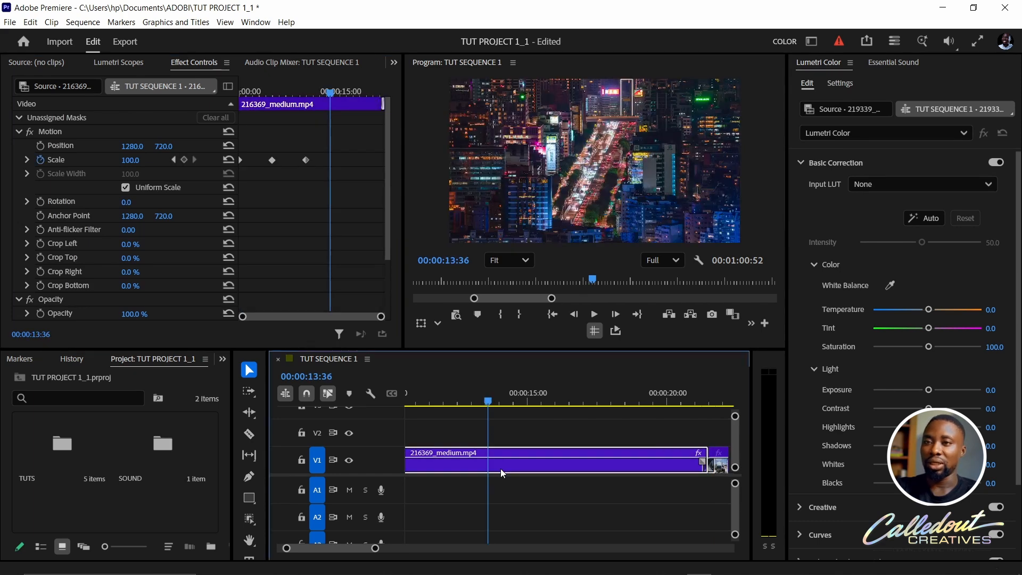
left_click(174, 160)
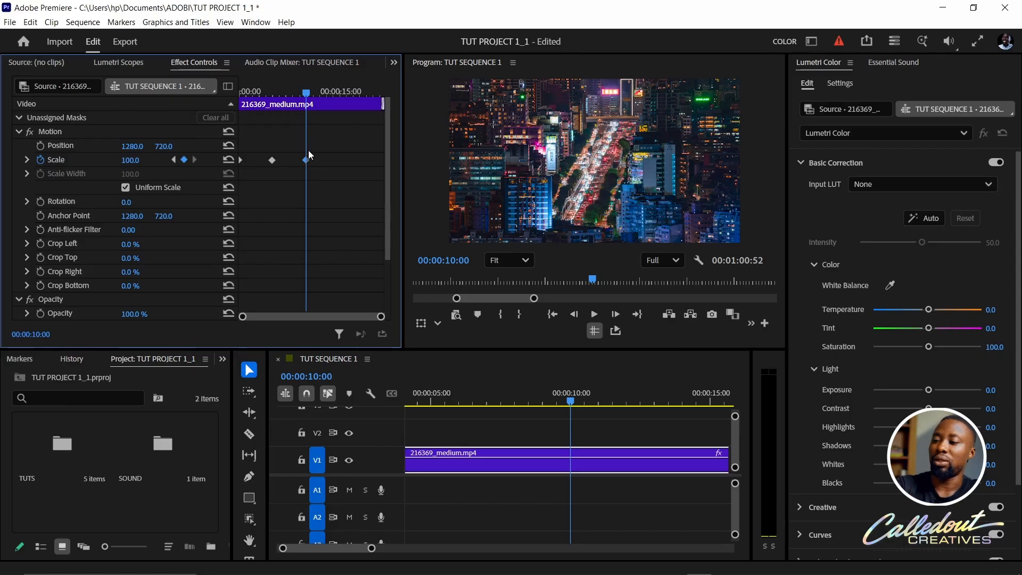
key("Delete")
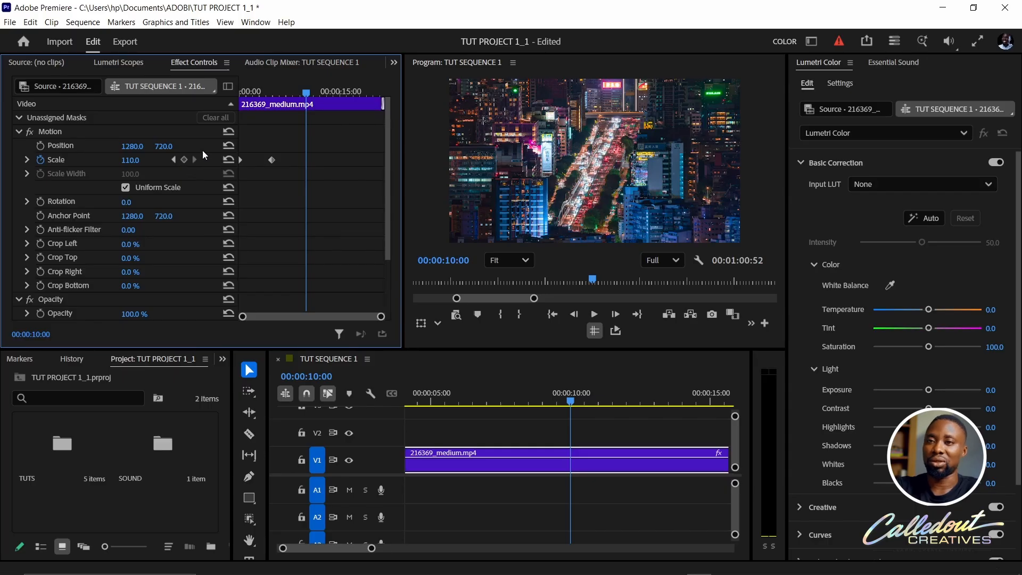
- Add a Scale keyframe at 00:00:10:09 that holds the clip at 110
left_click(174, 160)
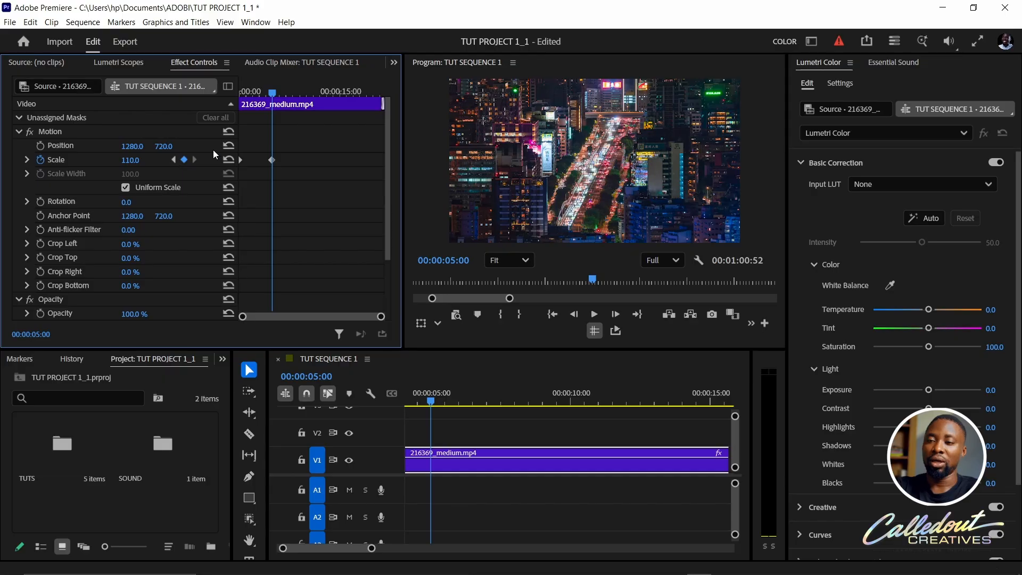
left_click(576, 400)
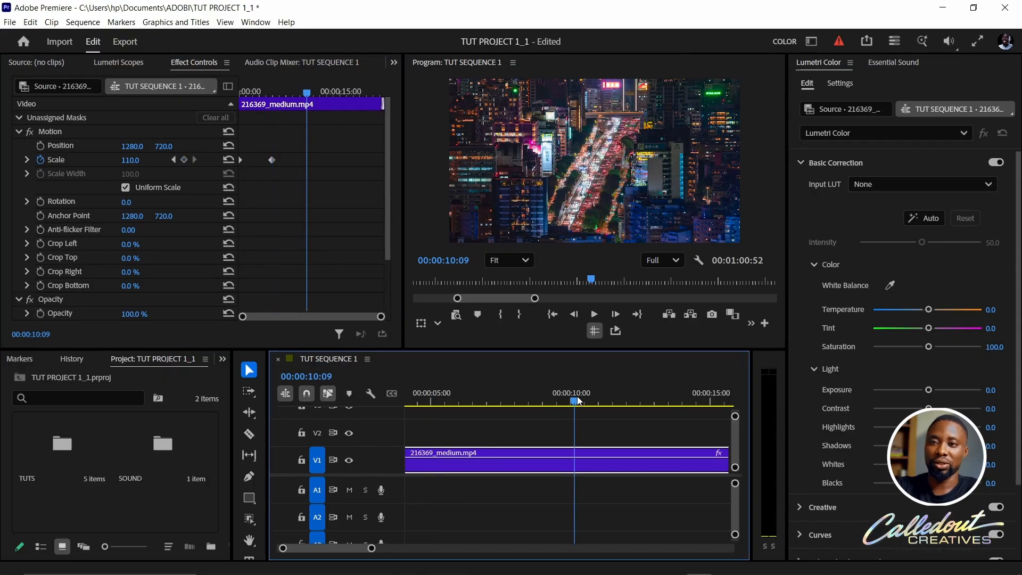
left_click(185, 159)
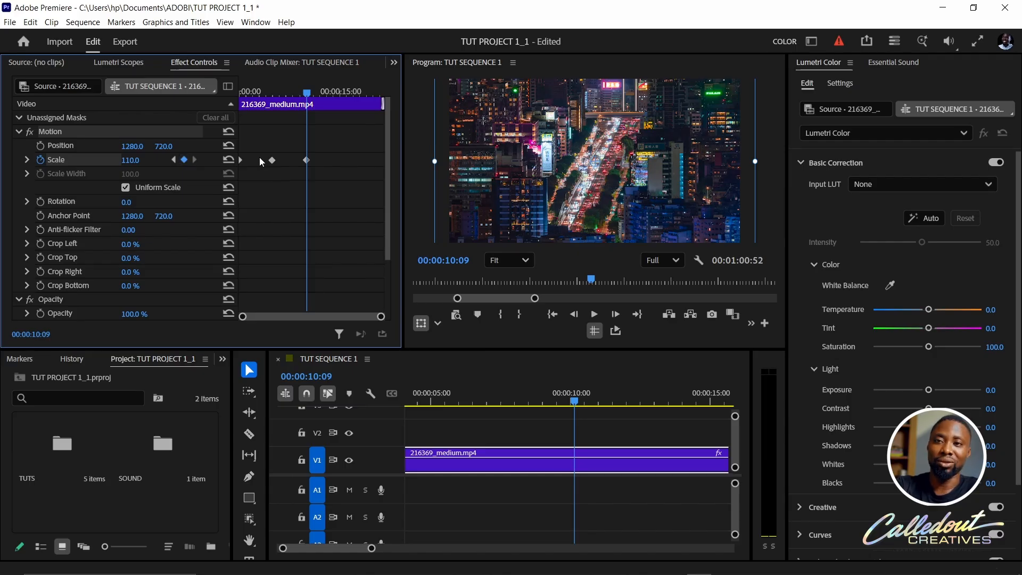
- Check the Scale keyframe at 00:00:05:00, and remove and re-add the one at 00:00:10:09
left_click(176, 164)
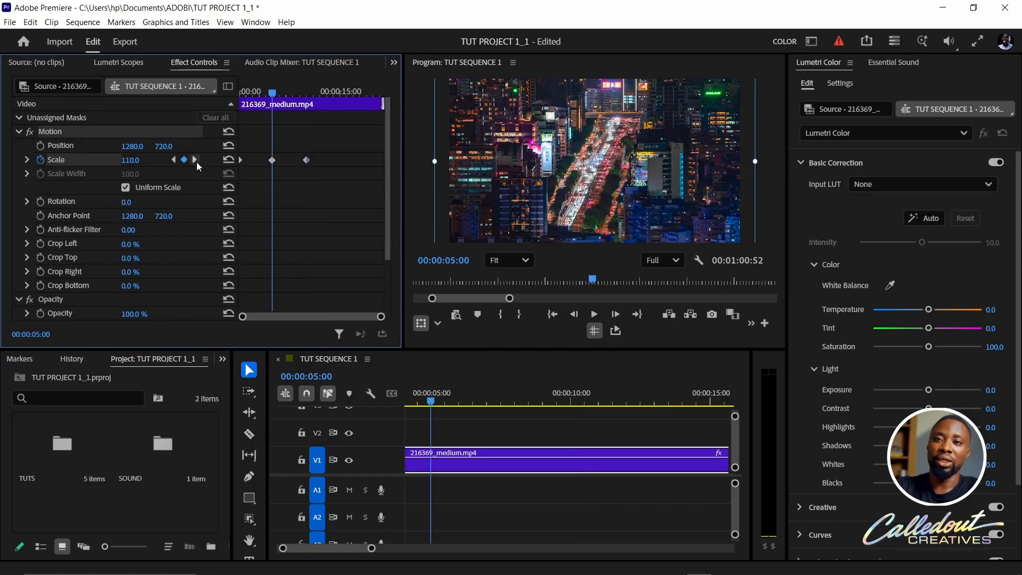
left_click(195, 161)
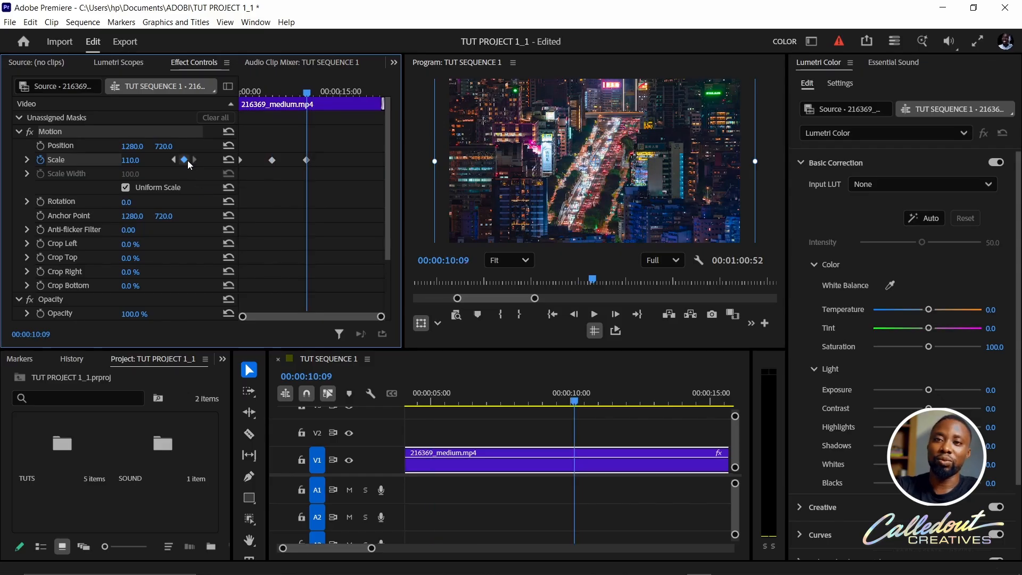
left_click(186, 160)
left_click(184, 159)
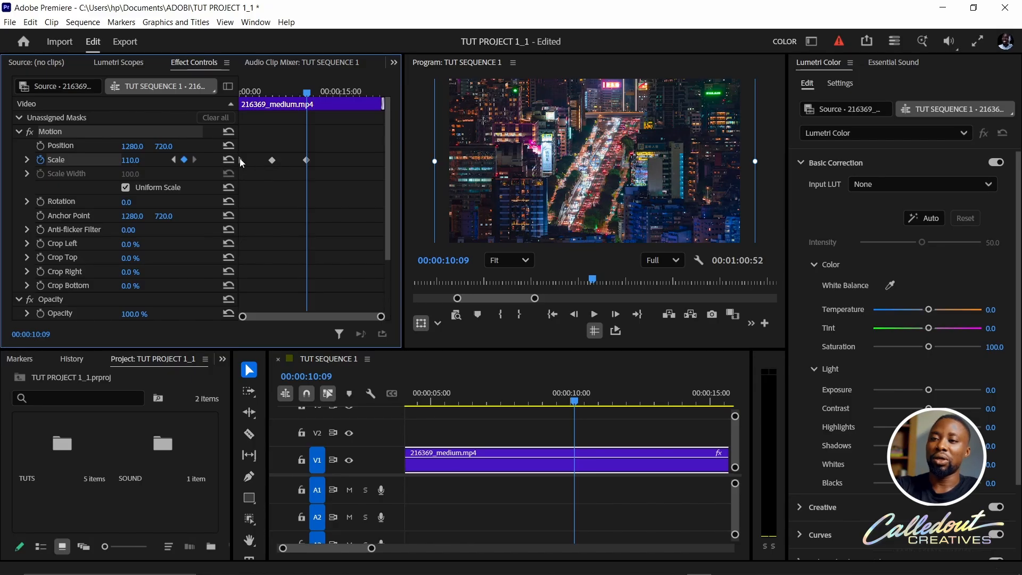
- Set the clip's Scale to 100 at 00:00:14:56 to create the closing zoom-out keyframe
left_click(710, 402)
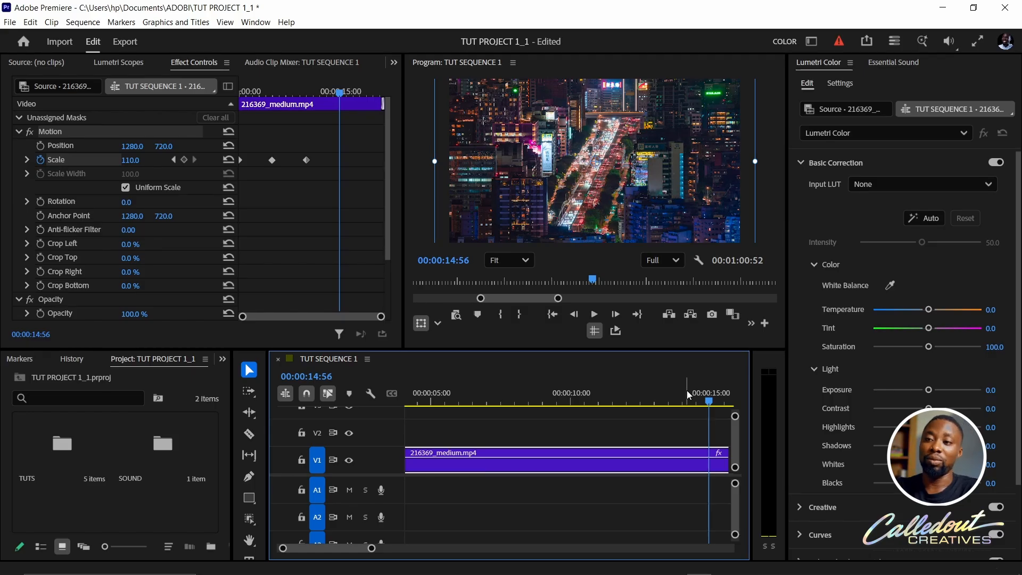
left_click(130, 161)
type("100")
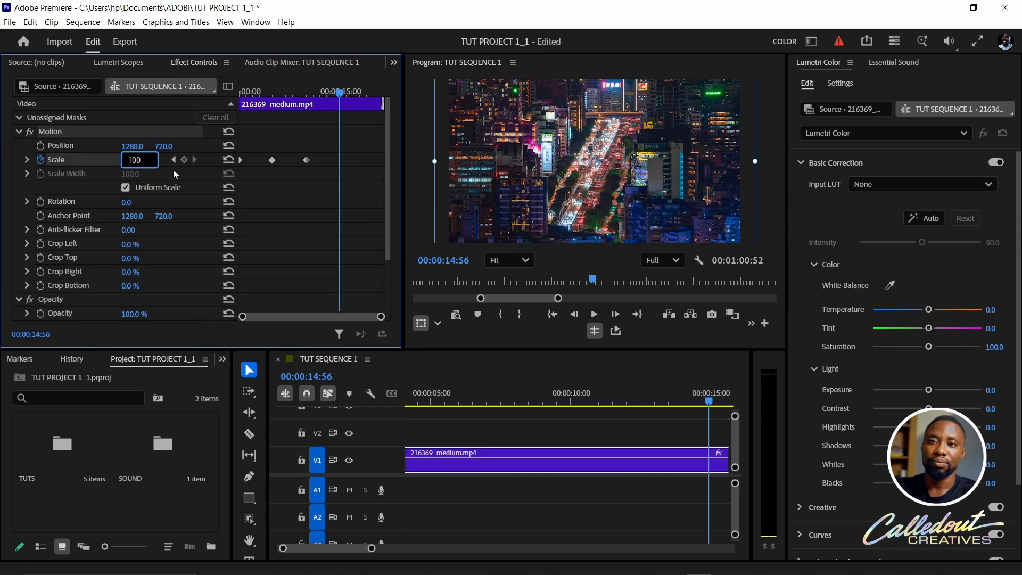
key("Return")
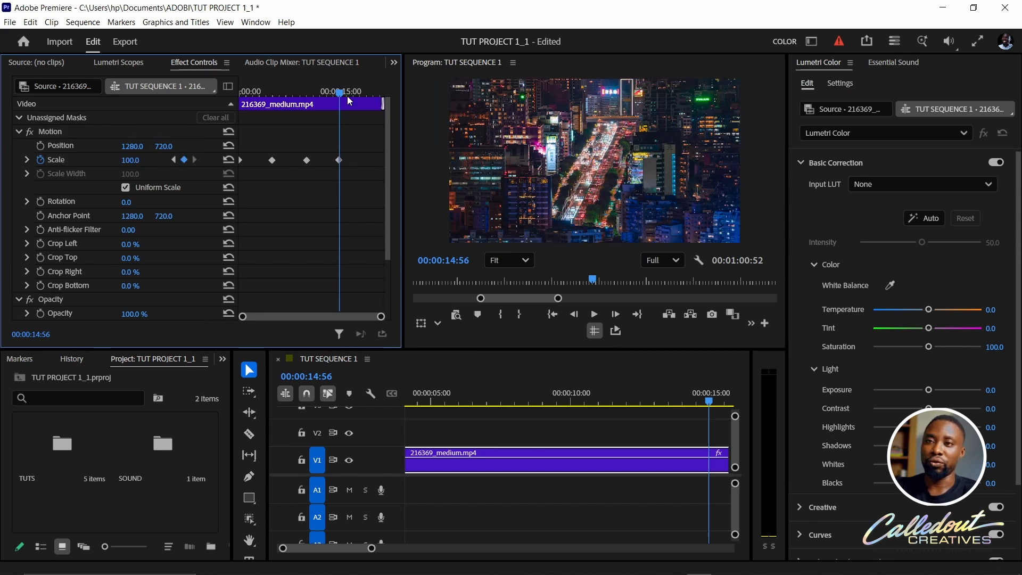
- Play the clip from its start through the last keyframe to review the zoom-in, hold and zoom-out
left_click_drag(337, 91, 170, 105)
key("space")
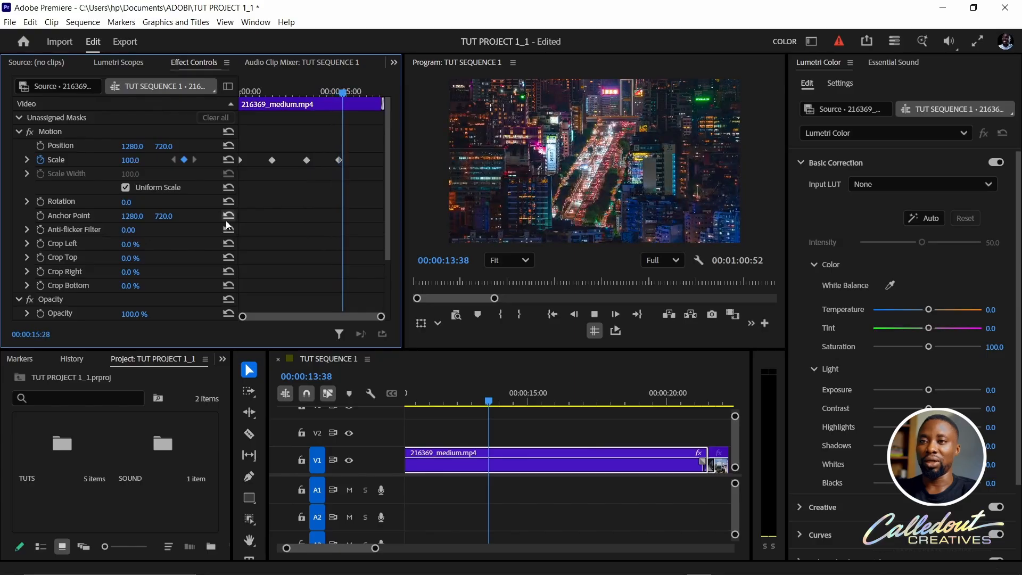
key("space")
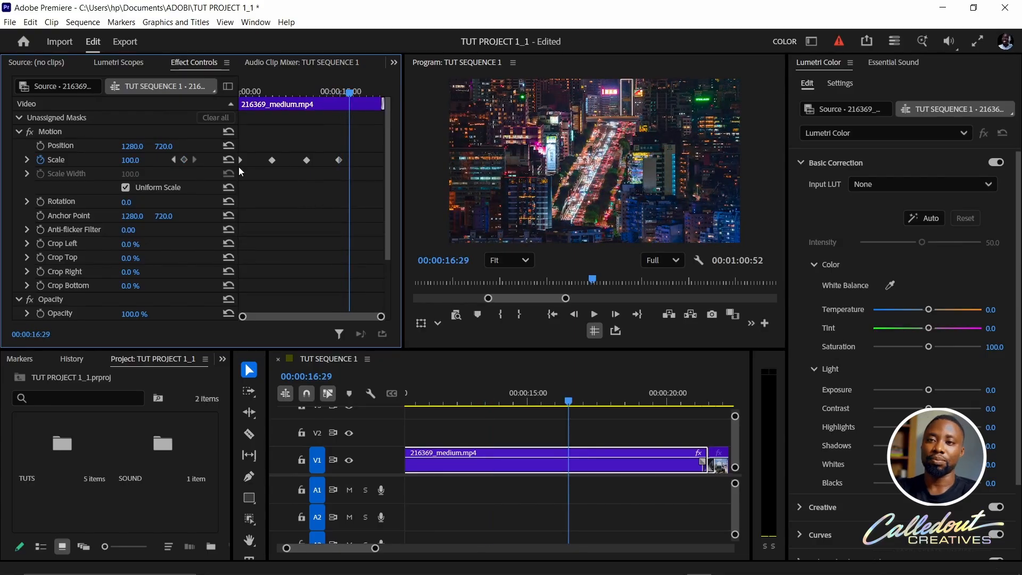
- Go through the clip's Scale keyframes one by one, from the start of the sequence to the one at 00:00:14:56
key("Home")
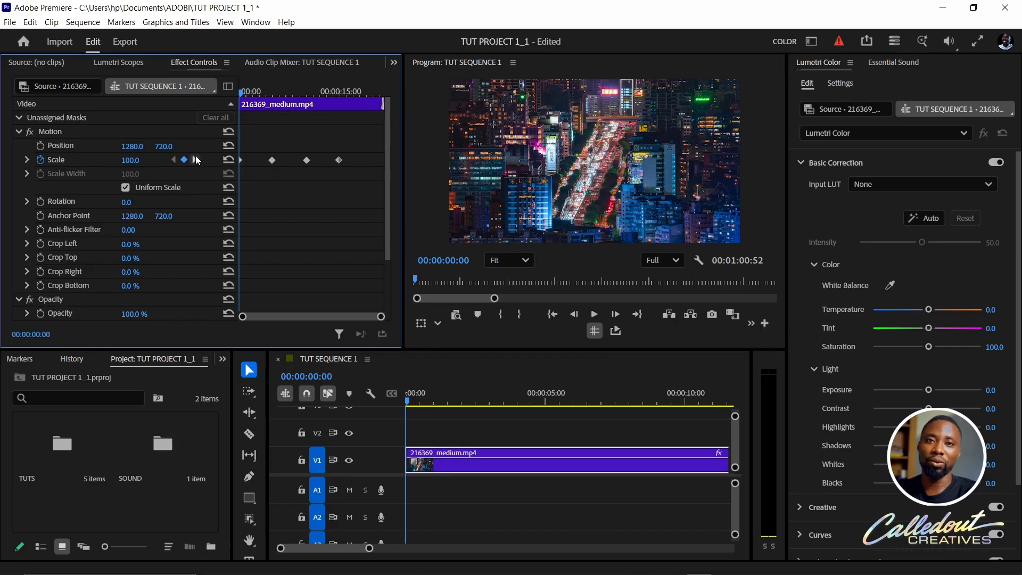
left_click(196, 160)
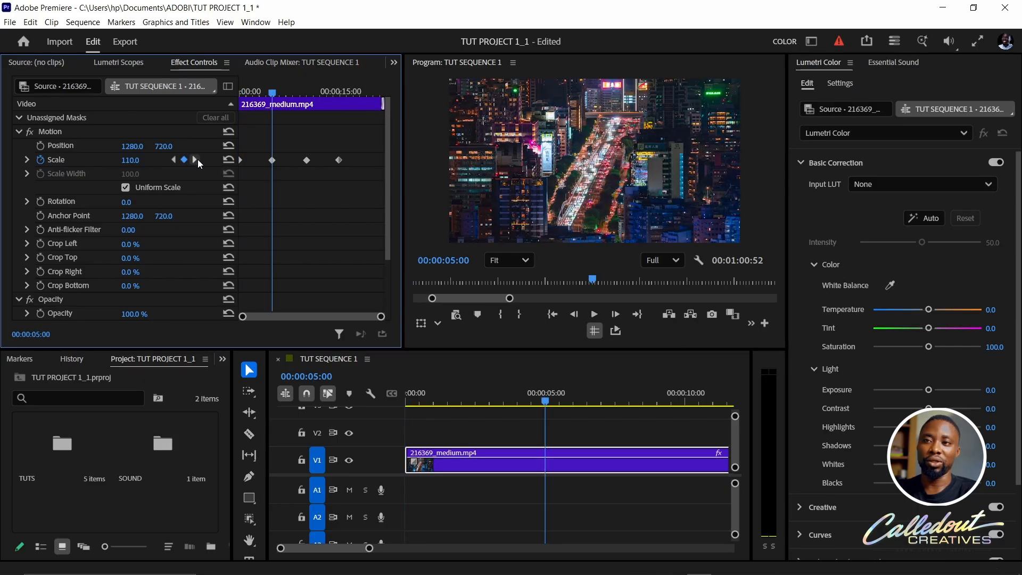
left_click(196, 160)
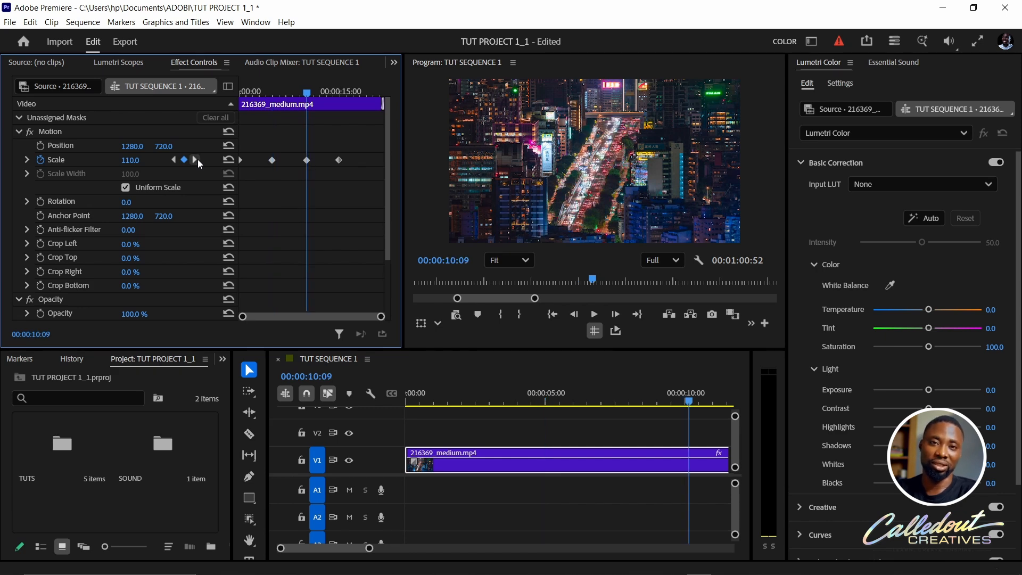
left_click(197, 159)
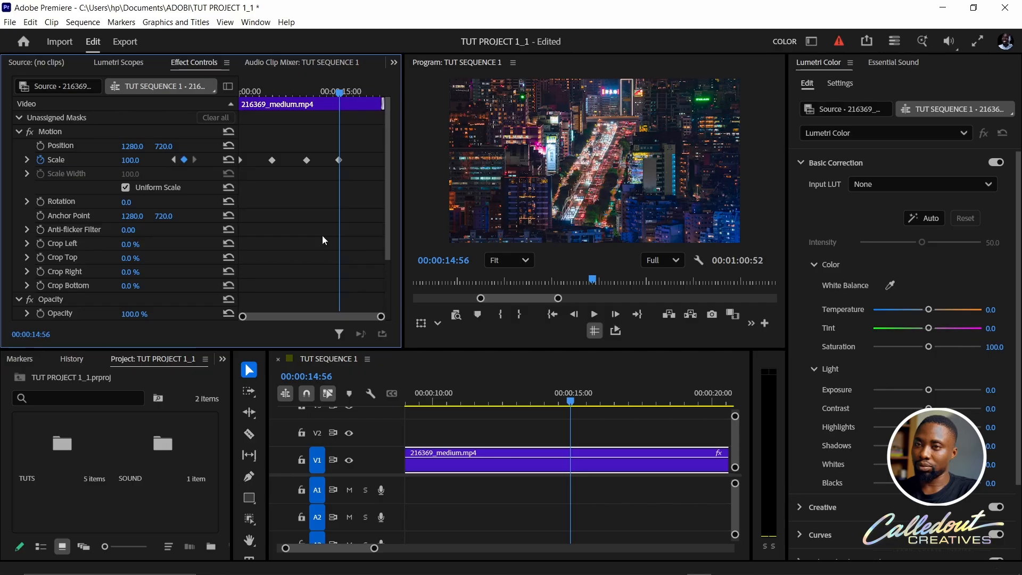
- Select and delete all of the clip's Scale keyframes together, and undo the deletion
left_click_drag(360, 133, 231, 212)
left_click(367, 129)
left_click_drag(364, 129, 203, 210)
key("Delete")
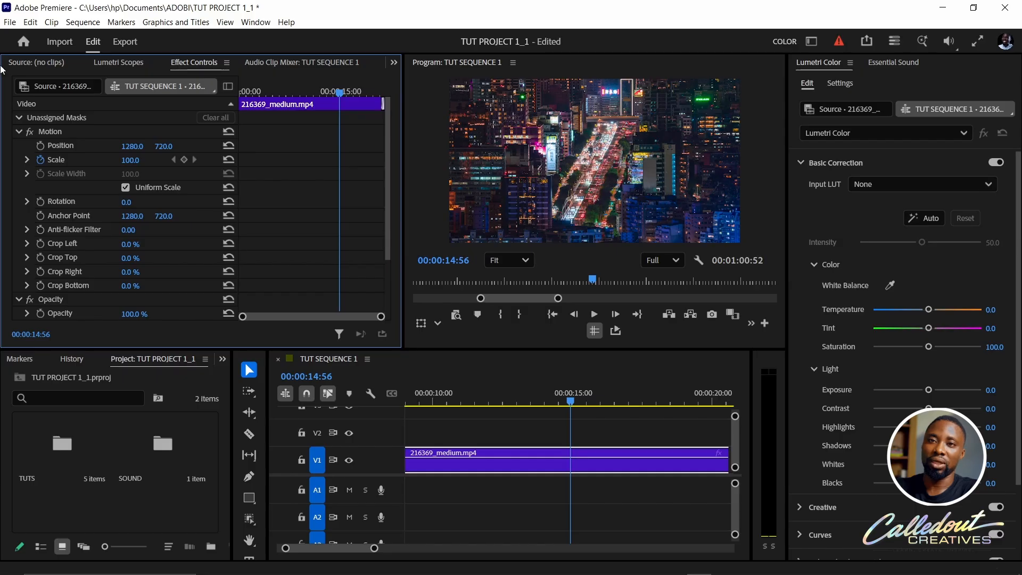
key("ctrl+z")
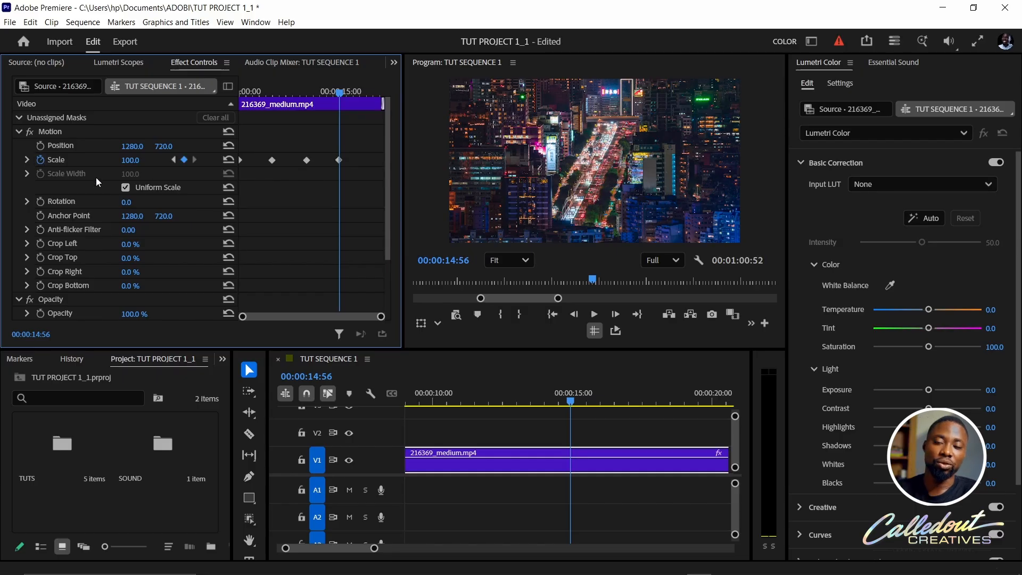
- Turn off the clip's Scale animation and accept the removal of its existing keyframes
left_click(41, 160)
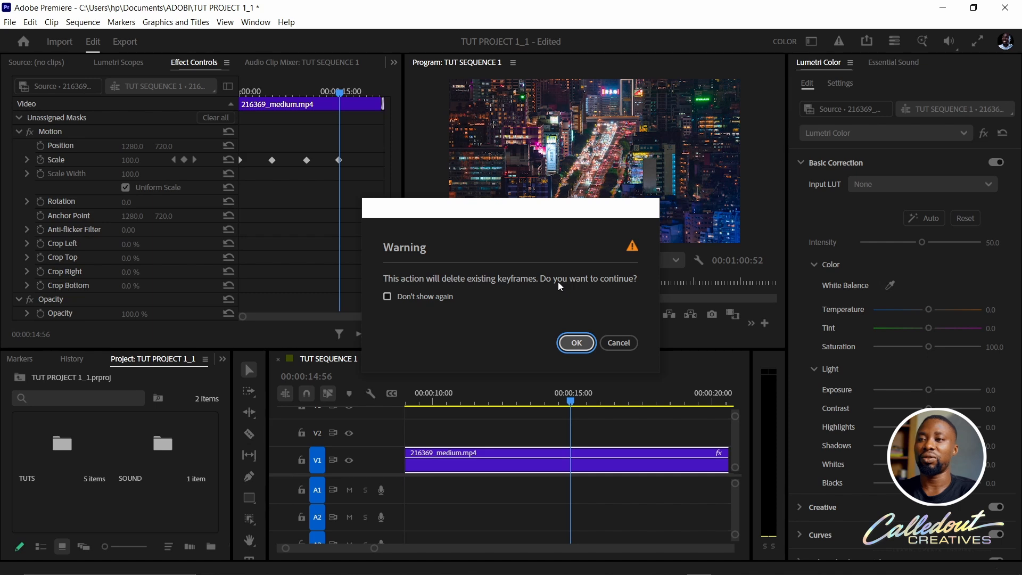
left_click(577, 344)
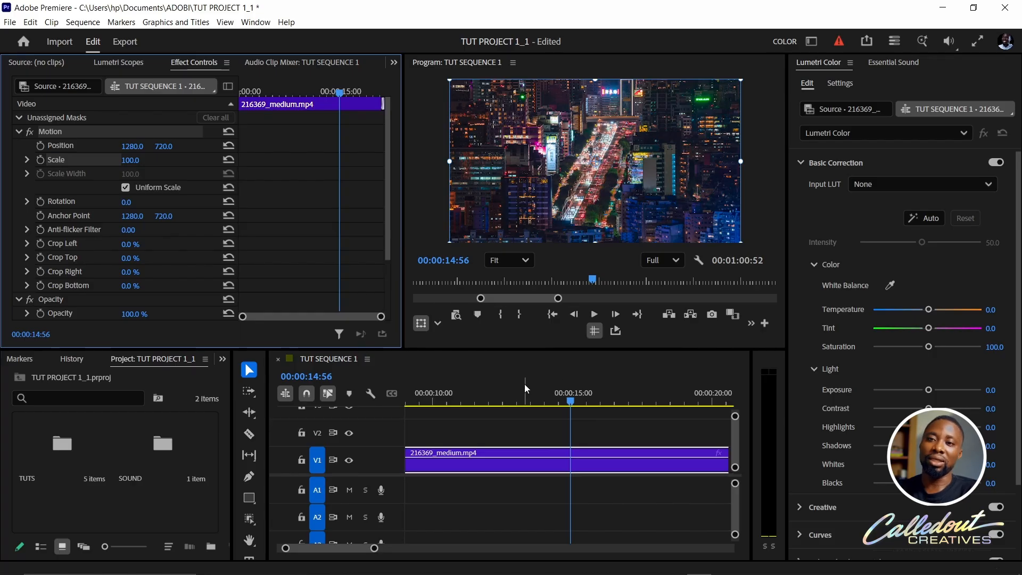
- Dock the Tools panel between Effect Controls and the Program monitor, narrowed to a single column
left_click(250, 561)
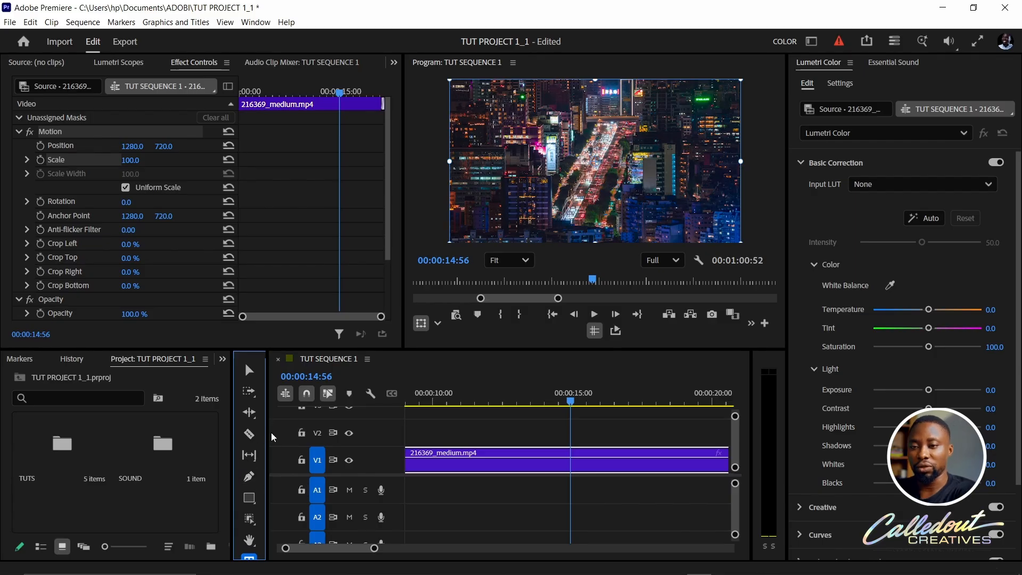
left_click_drag(250, 355, 388, 154)
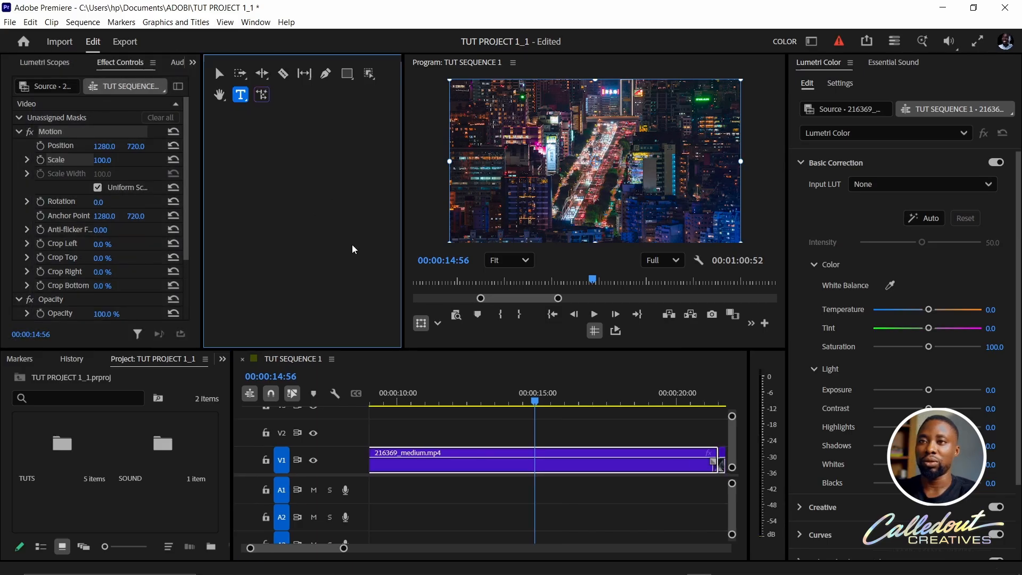
left_click_drag(202, 229, 364, 240)
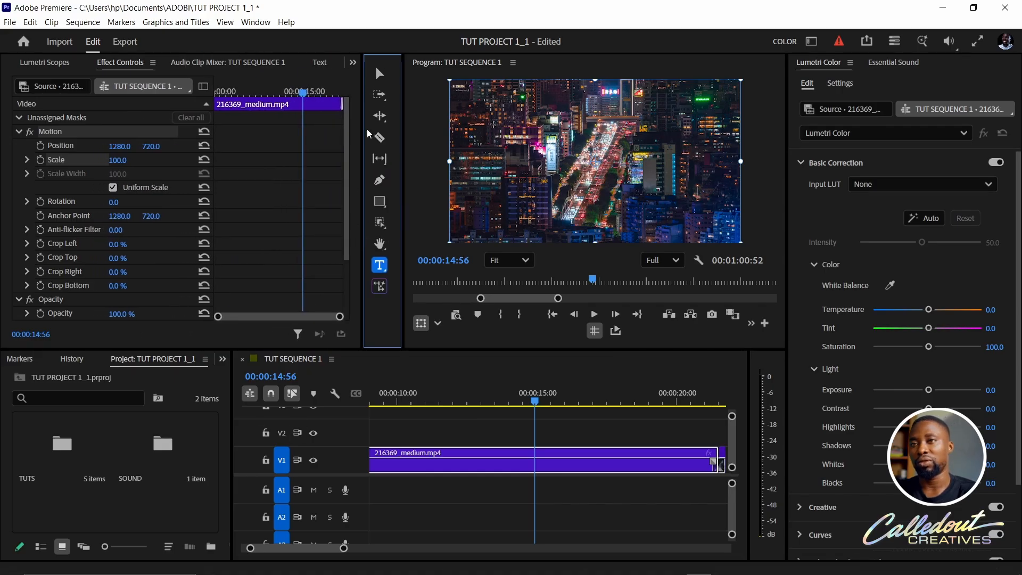
- Switch back and forth between the Selection and Type tools, ending with the Type tool active
left_click(380, 74)
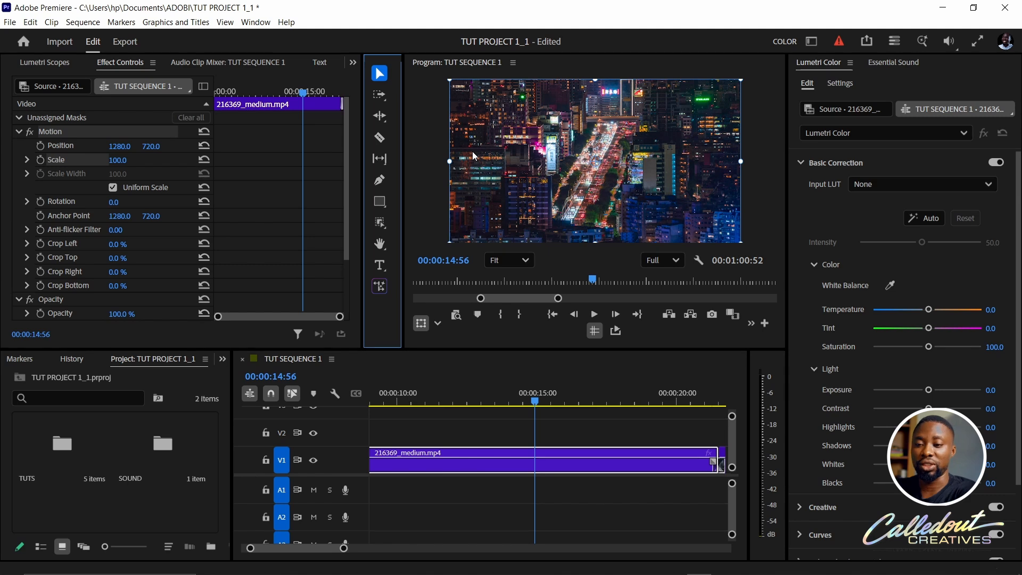
key("t")
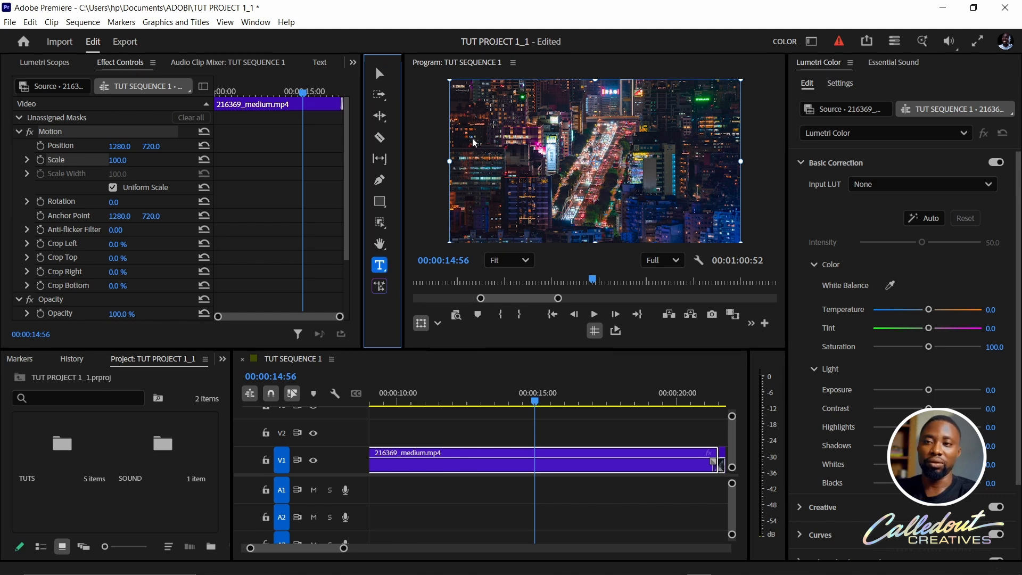
key("v")
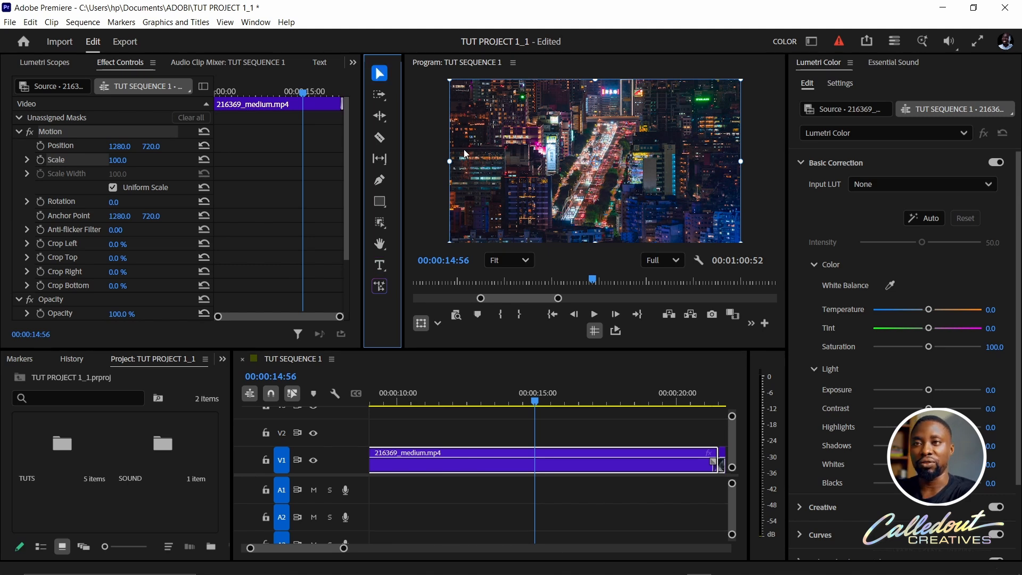
key("t")
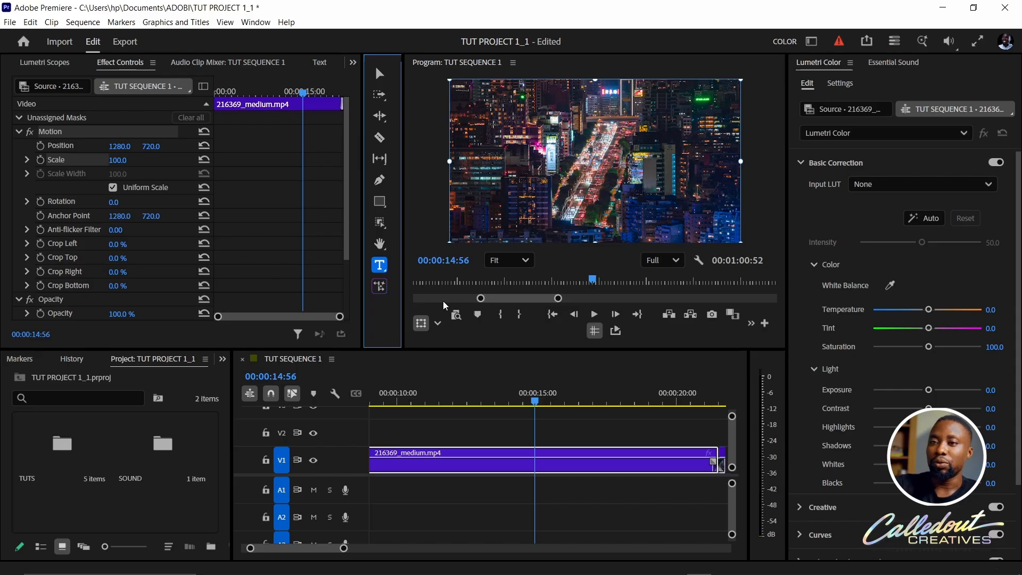
- Try to place text on the frame while the clip is selected, and undo the clip's accidental move
left_click(515, 151)
left_click(397, 272)
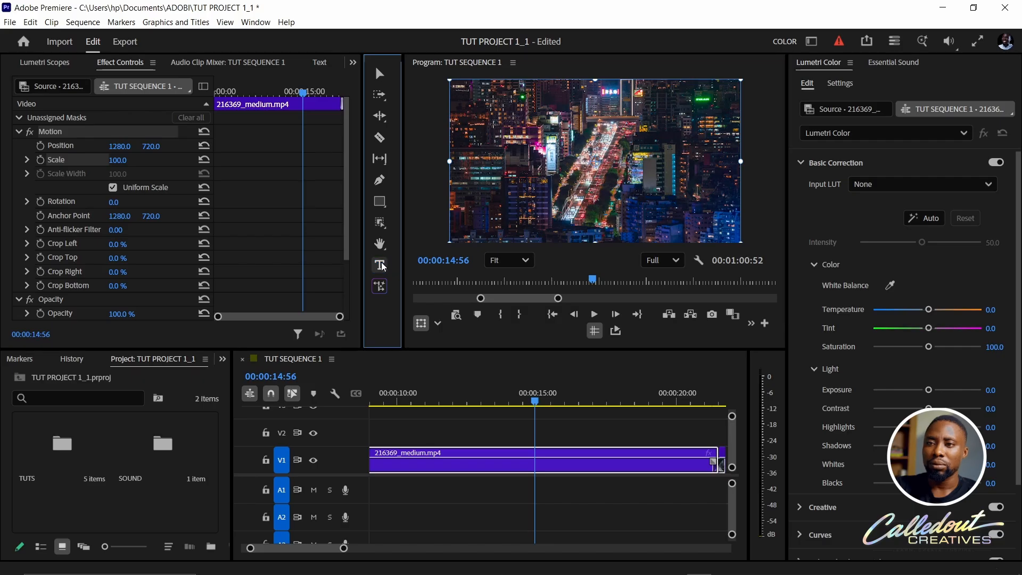
left_click_drag(510, 149, 510, 147)
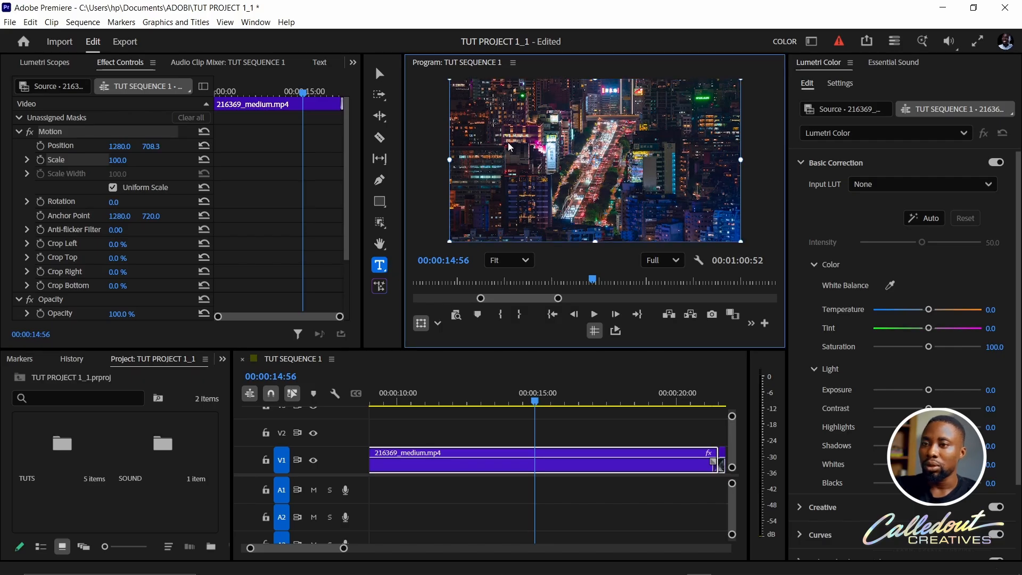
key("ctrl+z")
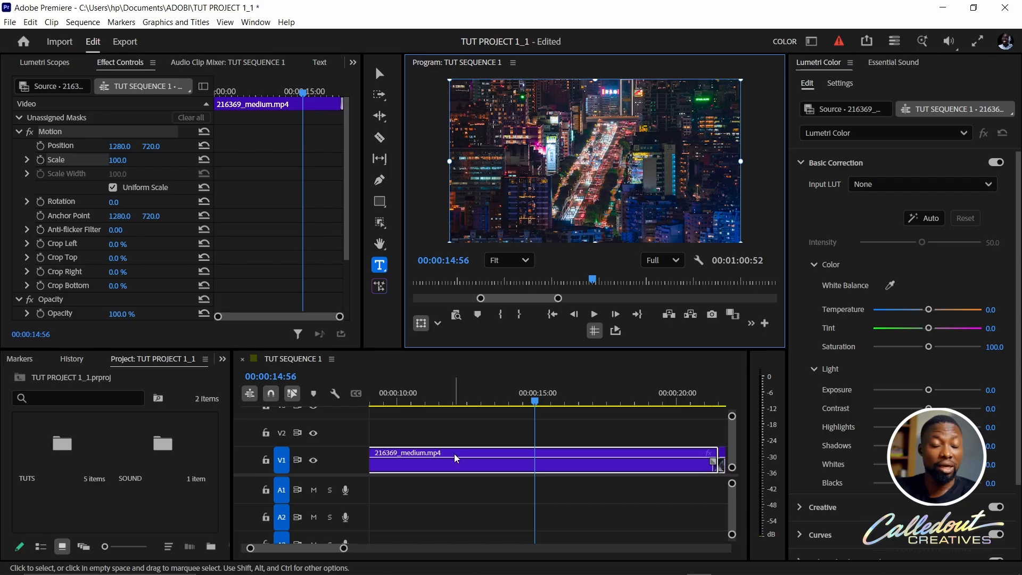
- Deselect the clip, add the text "I LOVE EDITING" on the frame at 00:00:14:56 and select all of its characters
left_click(475, 438)
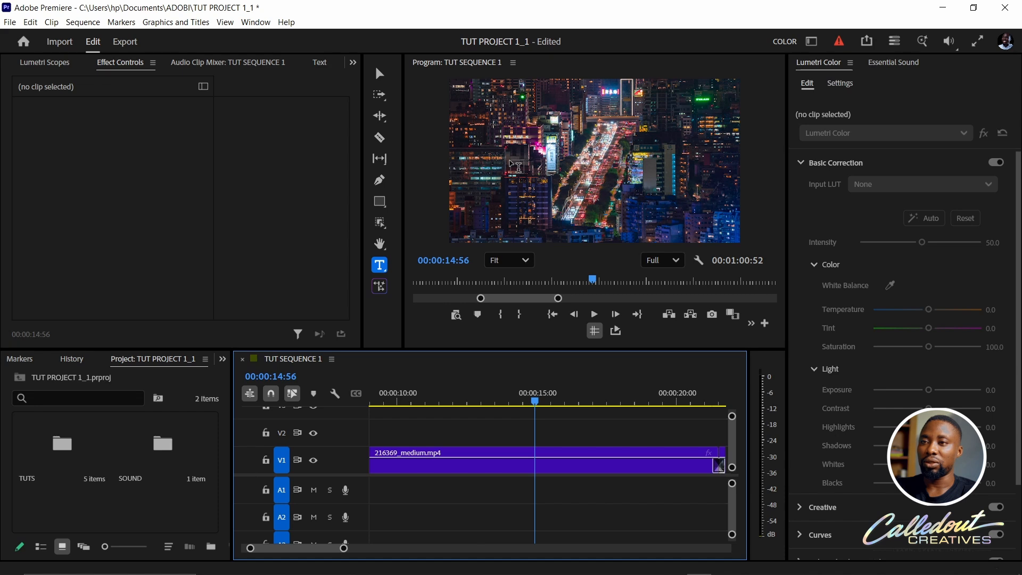
left_click(518, 168)
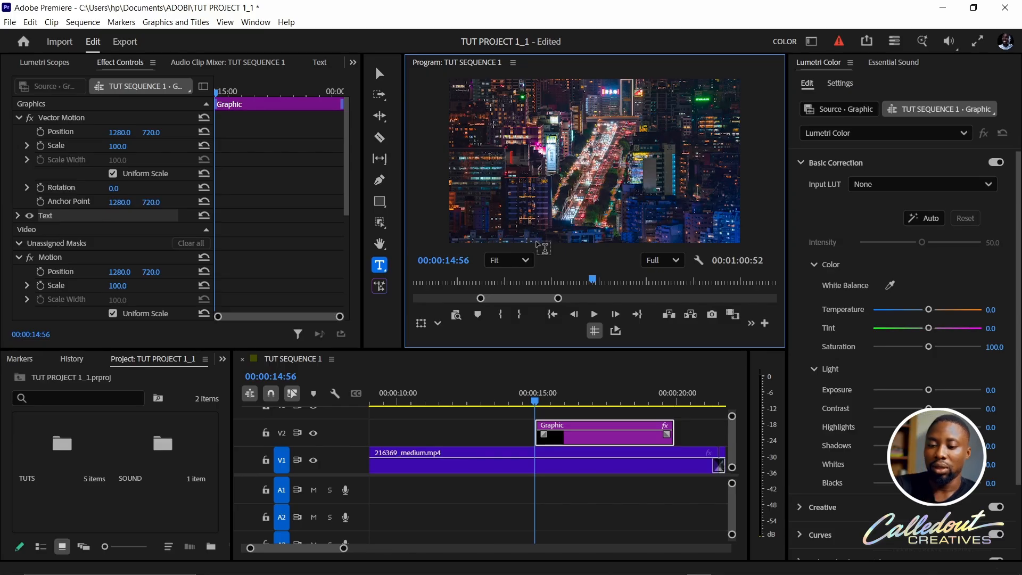
type("I")
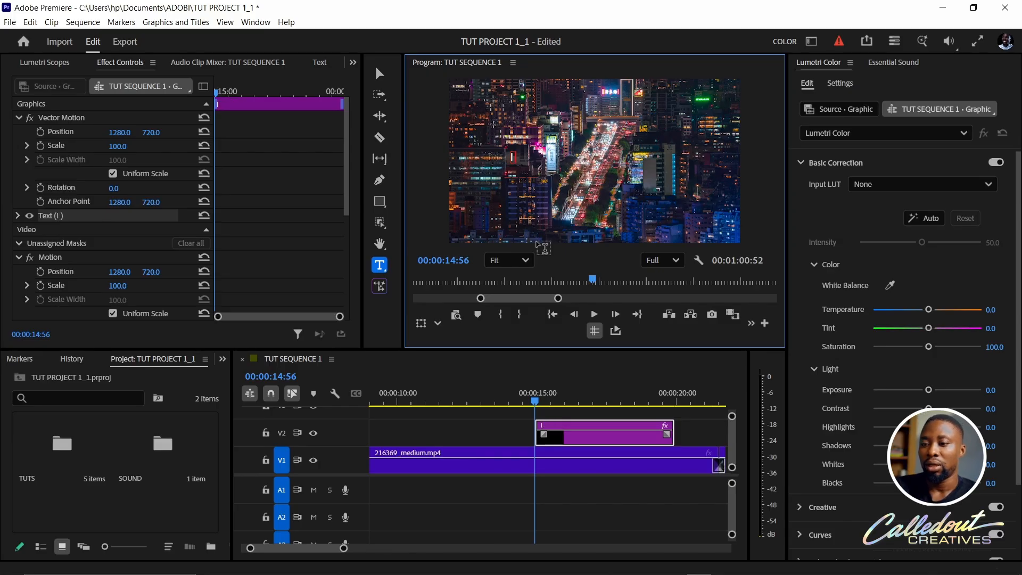
type(" LOV")
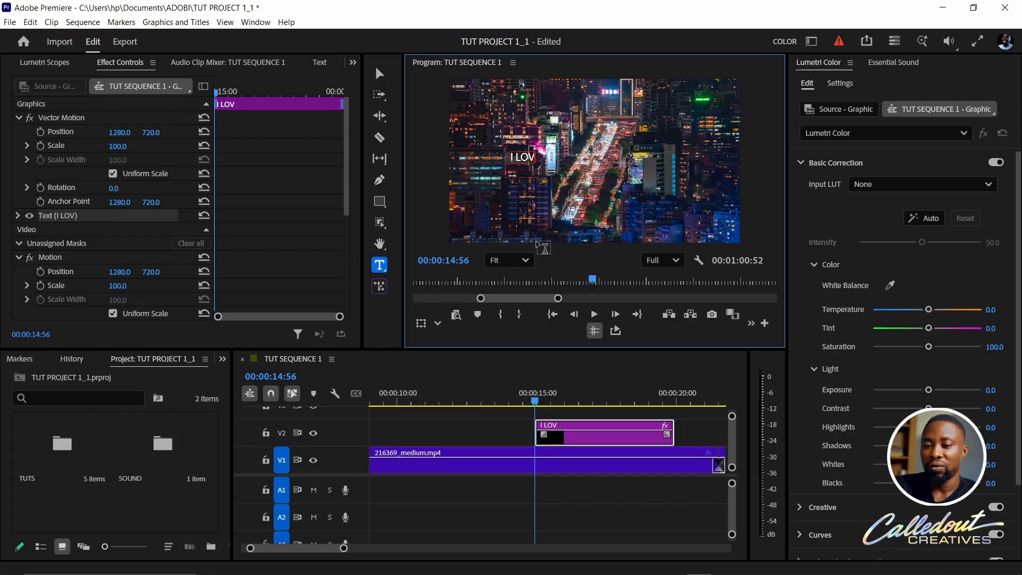
type("E E")
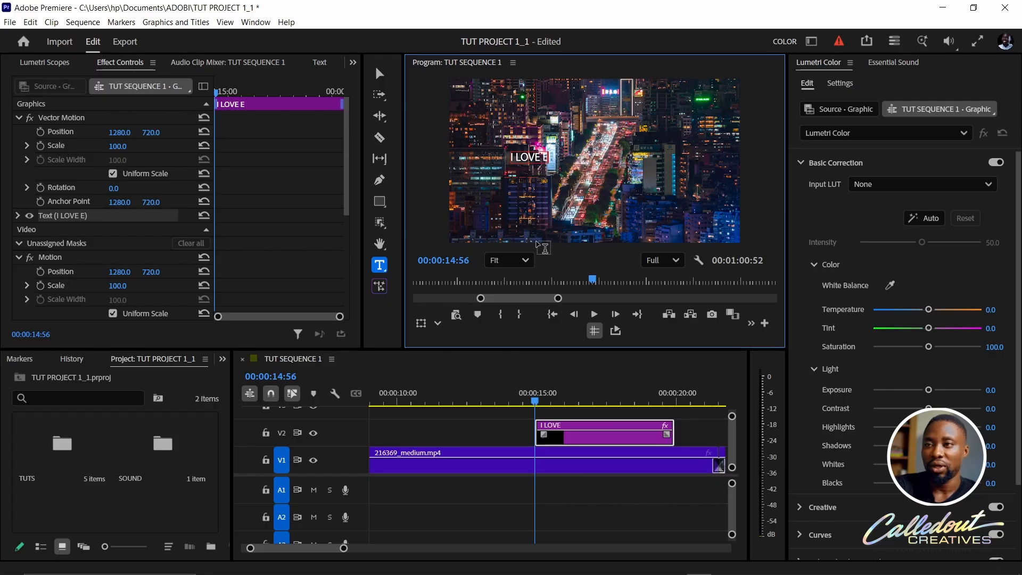
type("DITING")
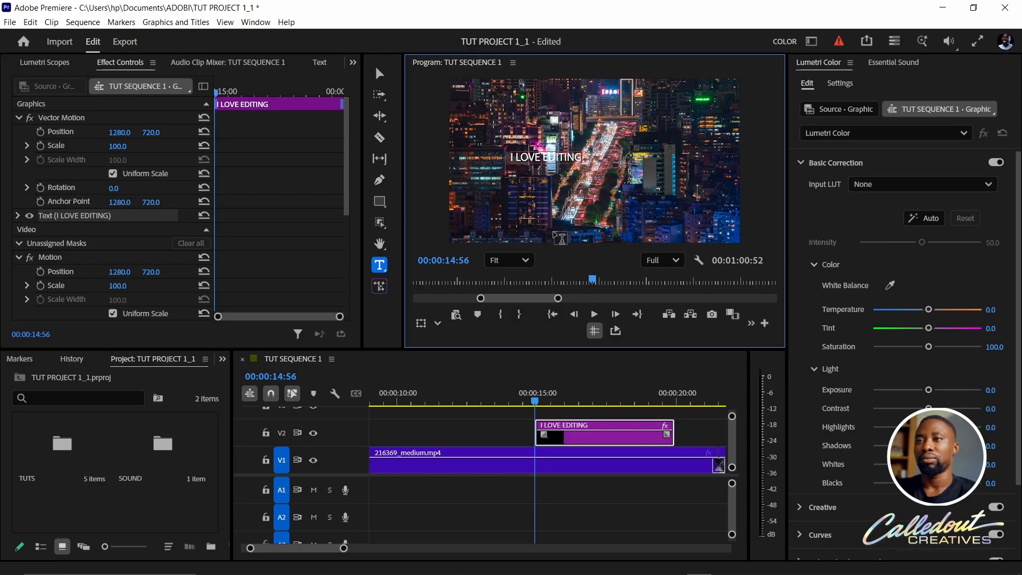
key("ctrl+a")
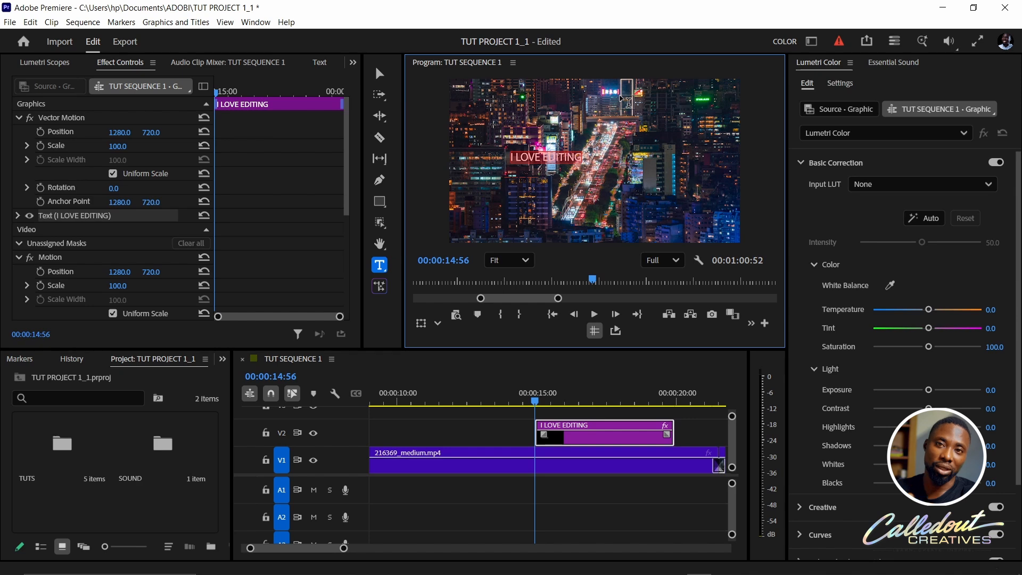
- Switch to the Editing workspace and dock the Tools panel as a narrow column beside the Program monitor
left_click(812, 41)
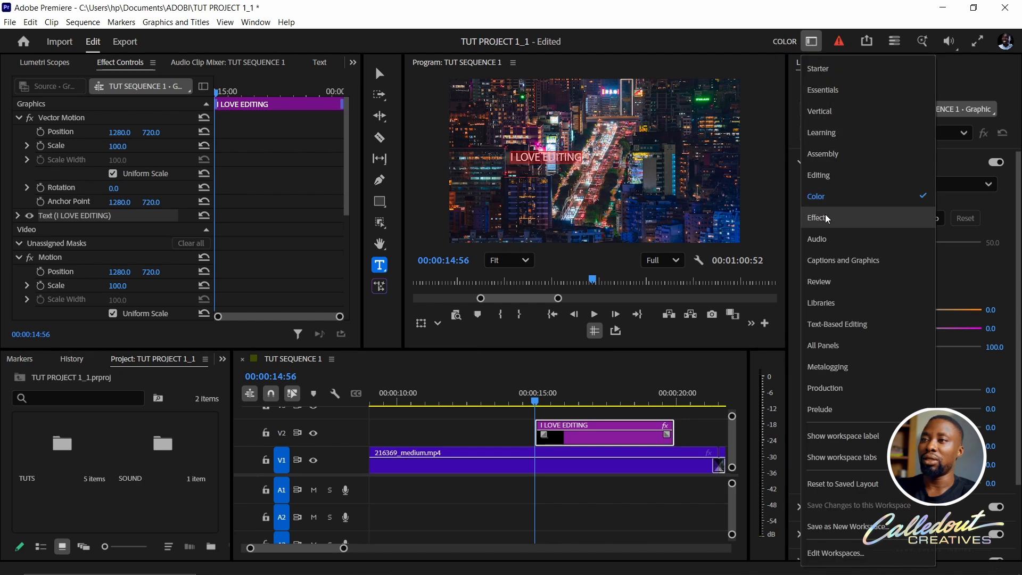
left_click(833, 179)
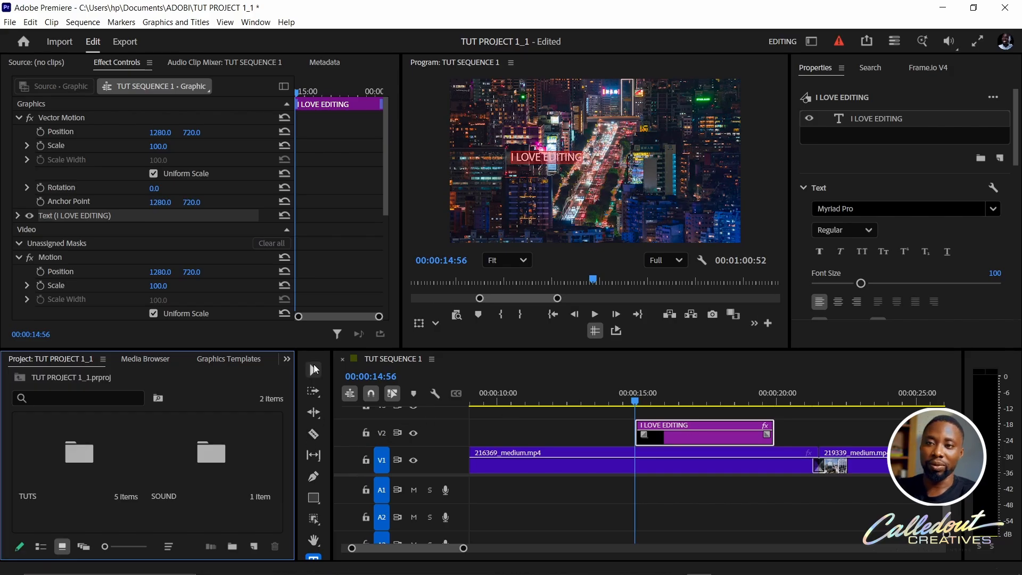
left_click_drag(314, 356, 414, 98)
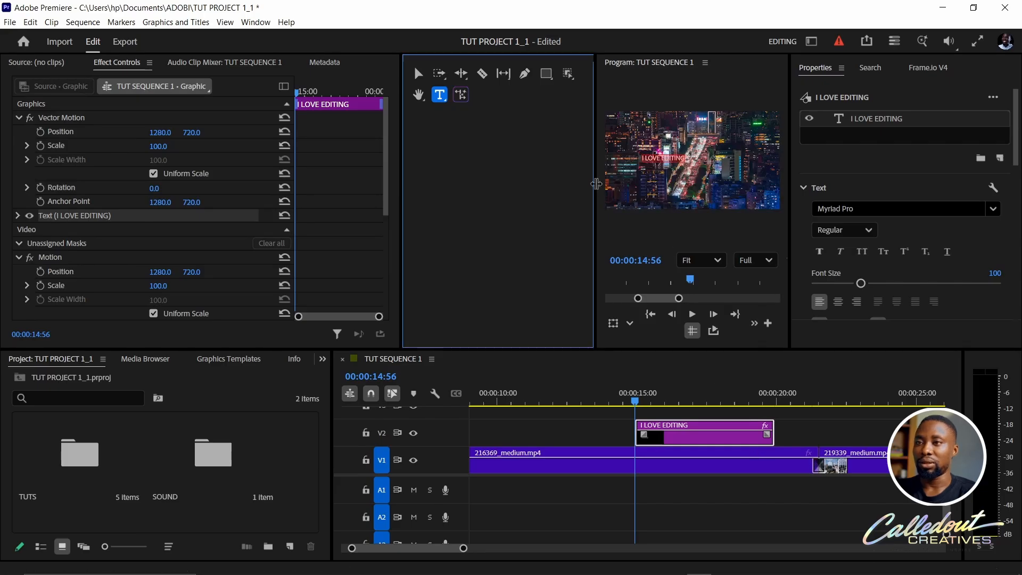
left_click_drag(595, 198, 437, 271)
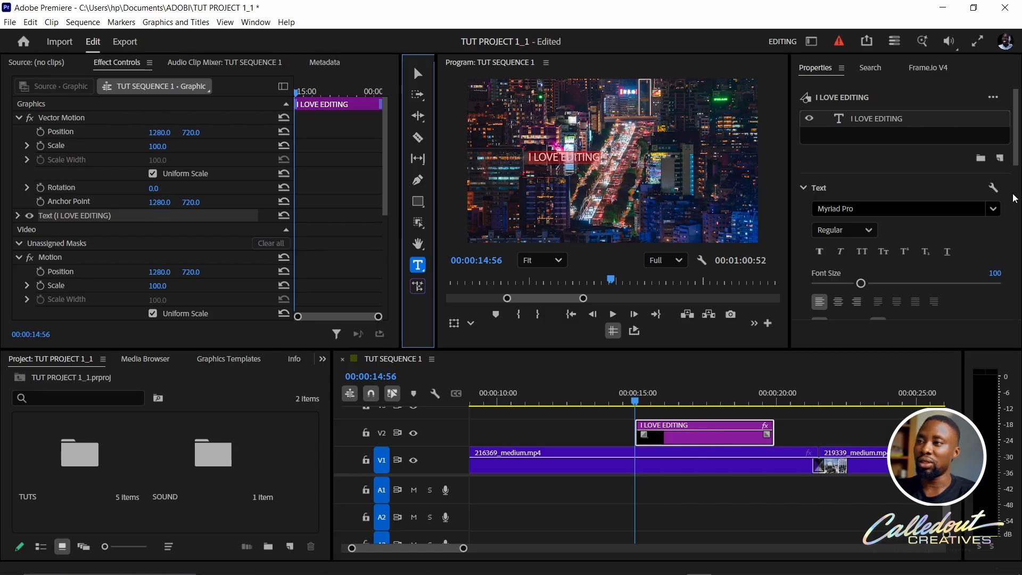
- Examine the selected text's properties, from font, size and alignment through fill, stroke, background and shadow to linked style
scroll(1013, 218, "down", 2)
scroll(1014, 219, "down", 6)
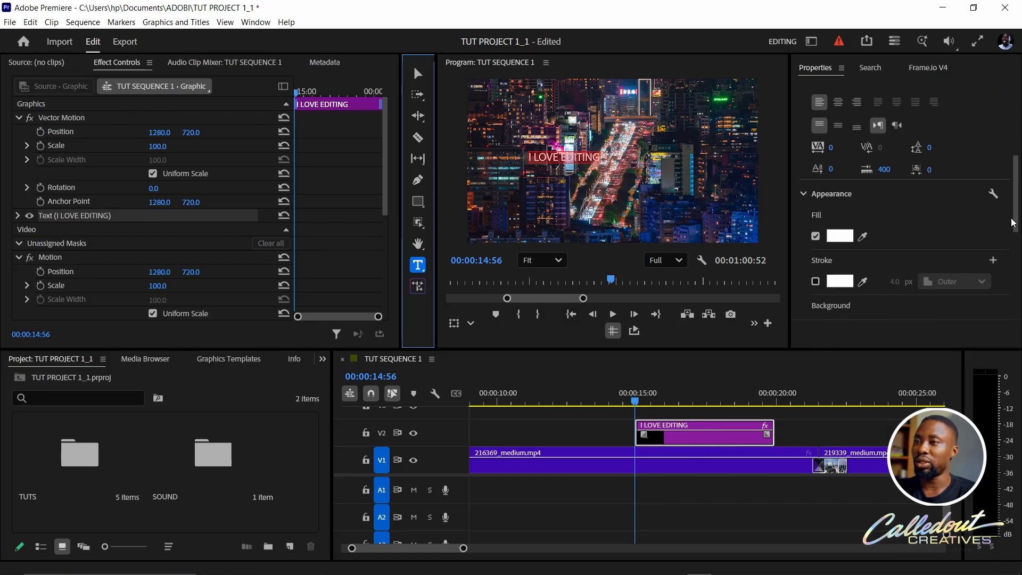
scroll(1013, 222, "down", 2)
scroll(1013, 223, "up", 7)
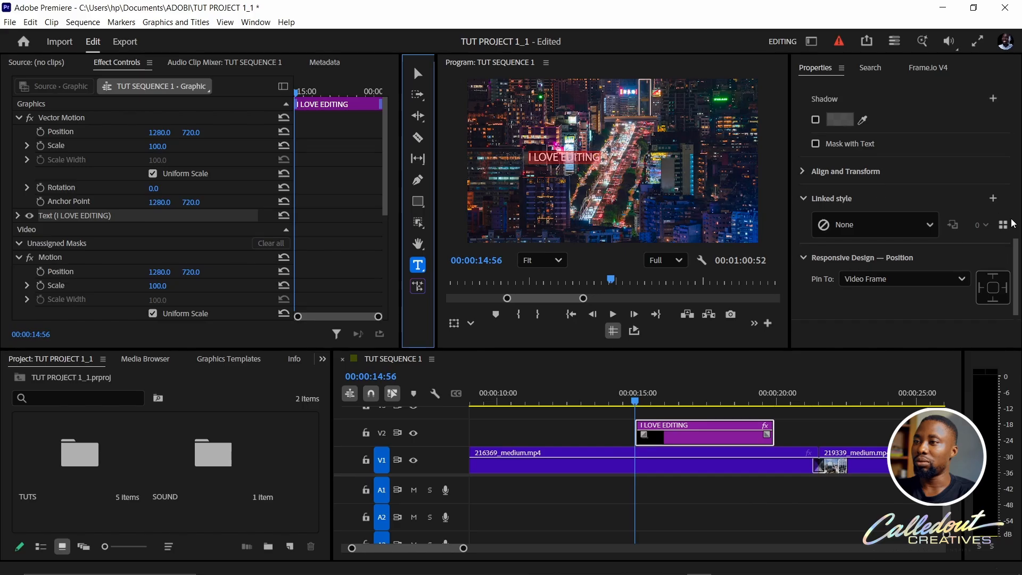
scroll(1014, 222, "up", 5)
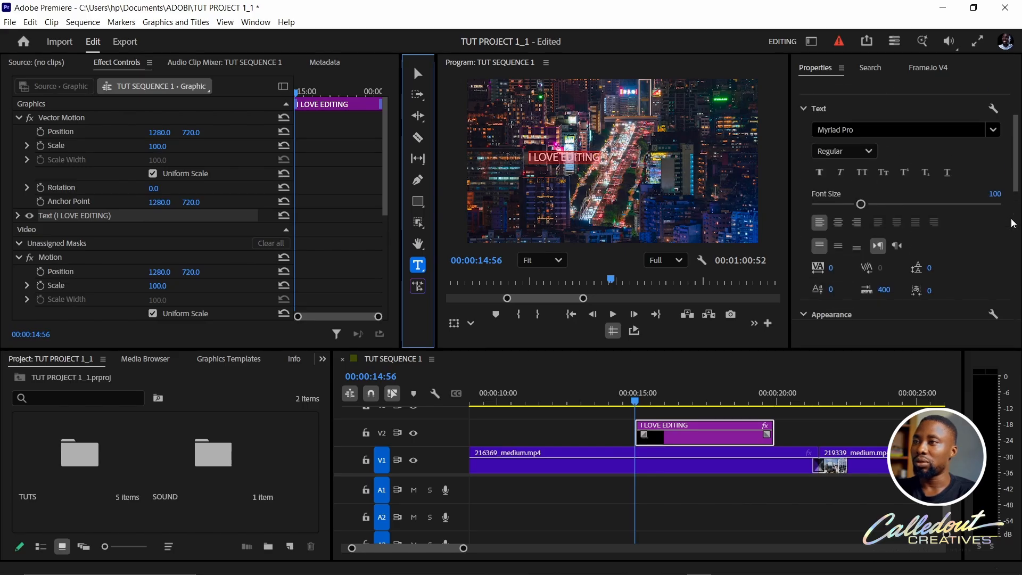
left_click(893, 127)
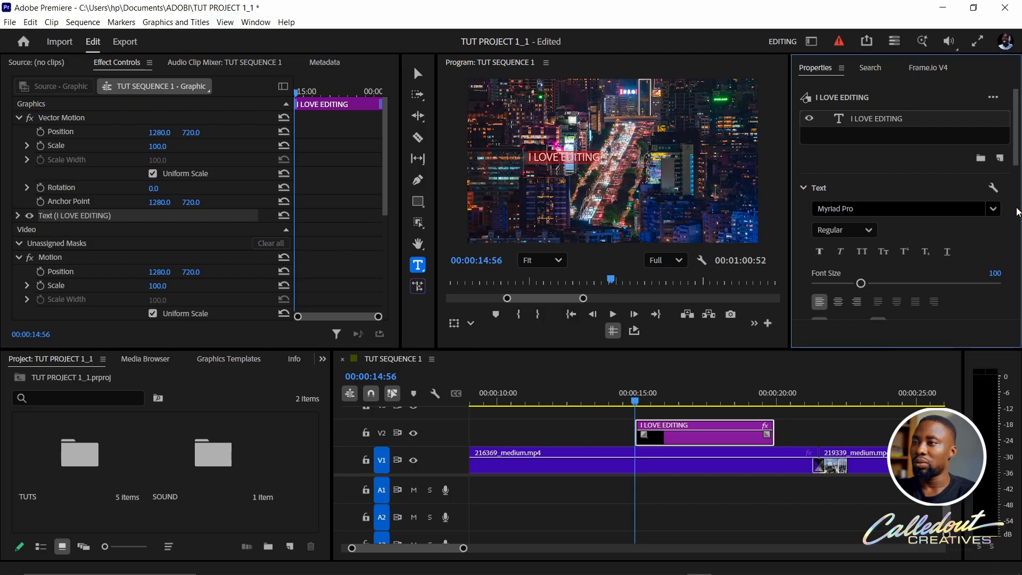
scroll(1014, 218, "down", 5)
scroll(1011, 224, "down", 6)
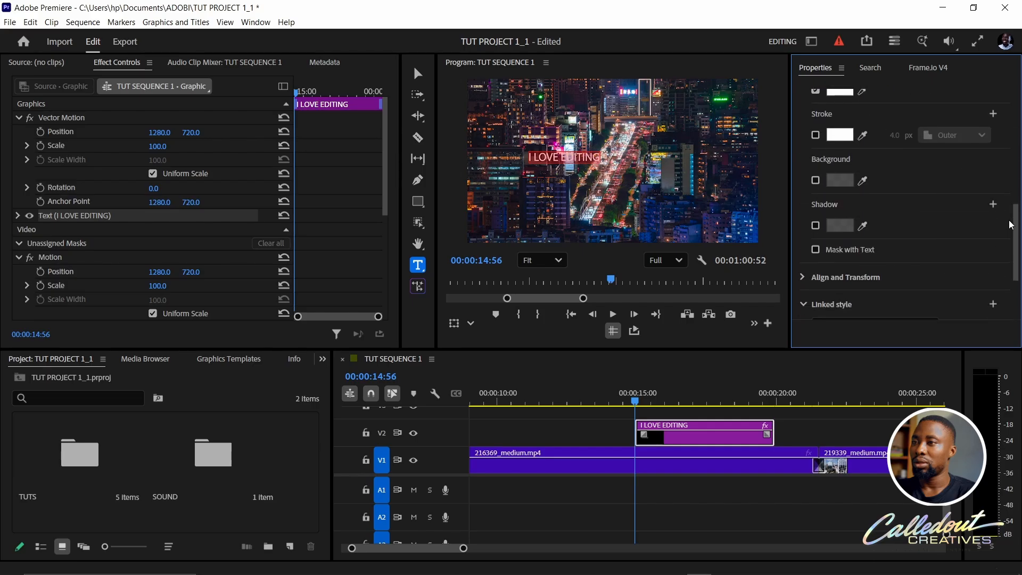
scroll(1010, 224, "down", 2)
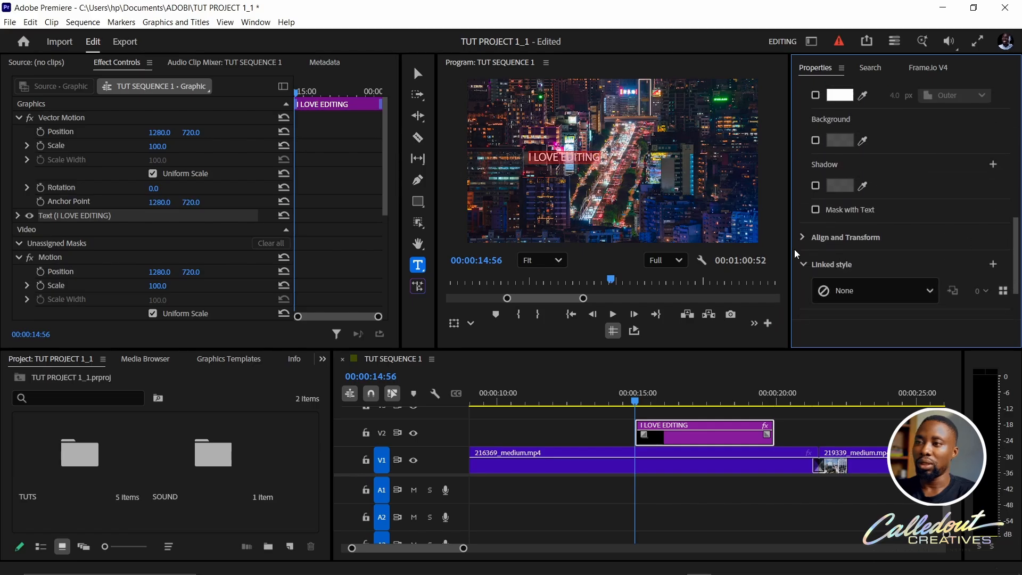
- Center the "I LOVE EDITING" text horizontally and vertically in the frame
left_click(808, 239)
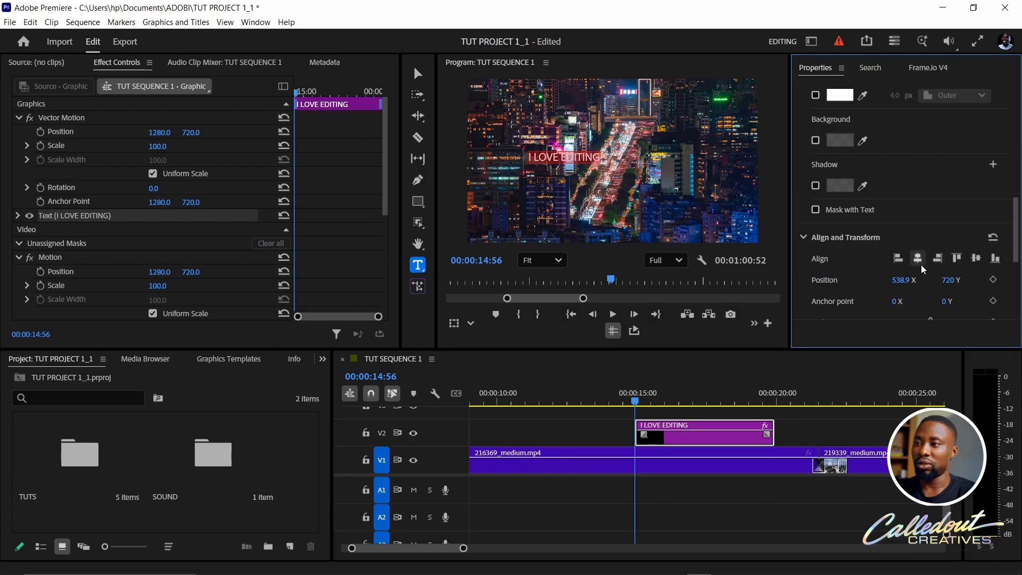
left_click(918, 258)
left_click(977, 260)
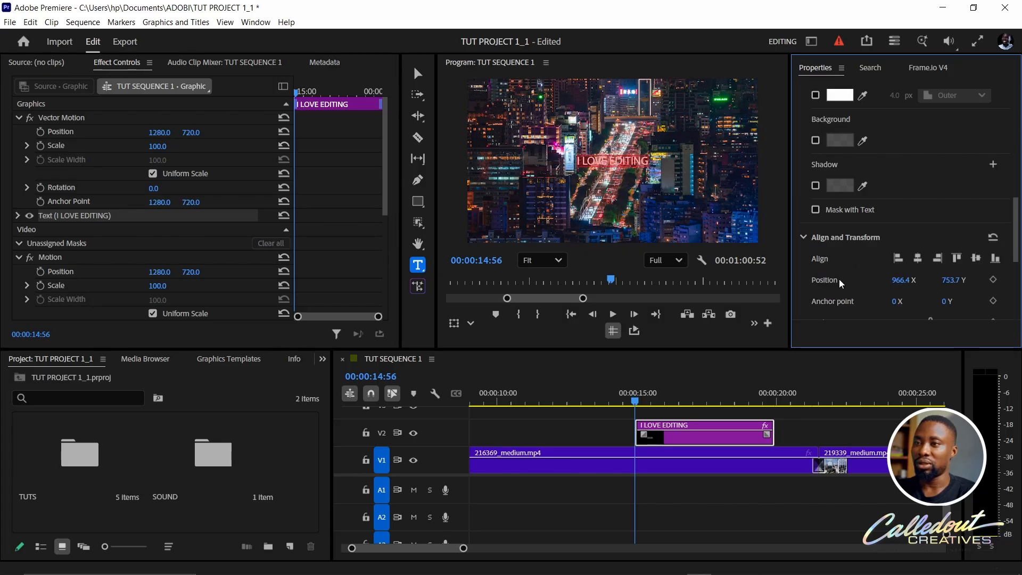
scroll(842, 274, "down", 2)
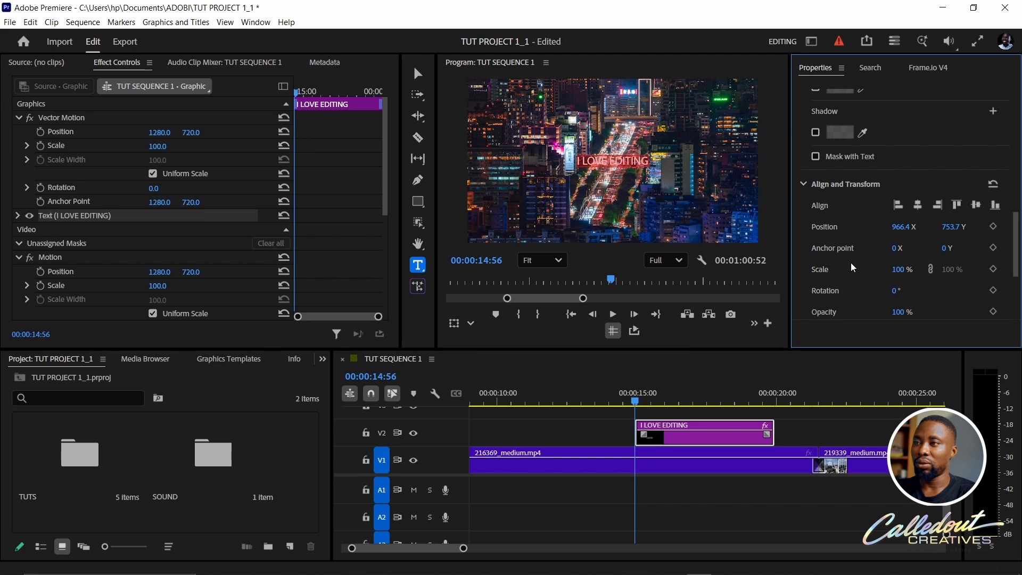
- Set the text's font size to 248 and center it horizontally in the frame again
scroll(852, 264, "up", 3)
scroll(854, 259, "up", 3)
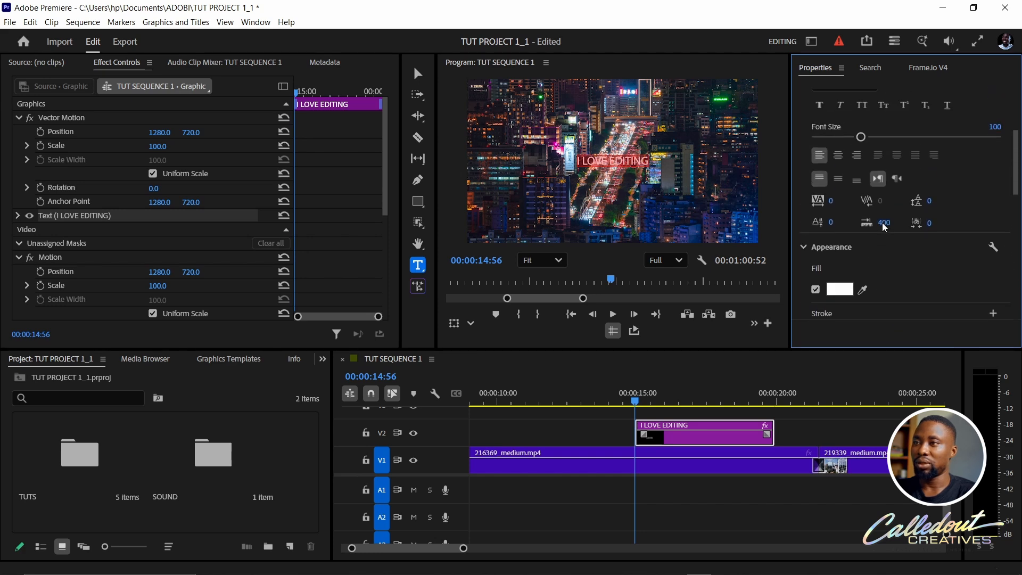
left_click_drag(861, 136, 929, 145)
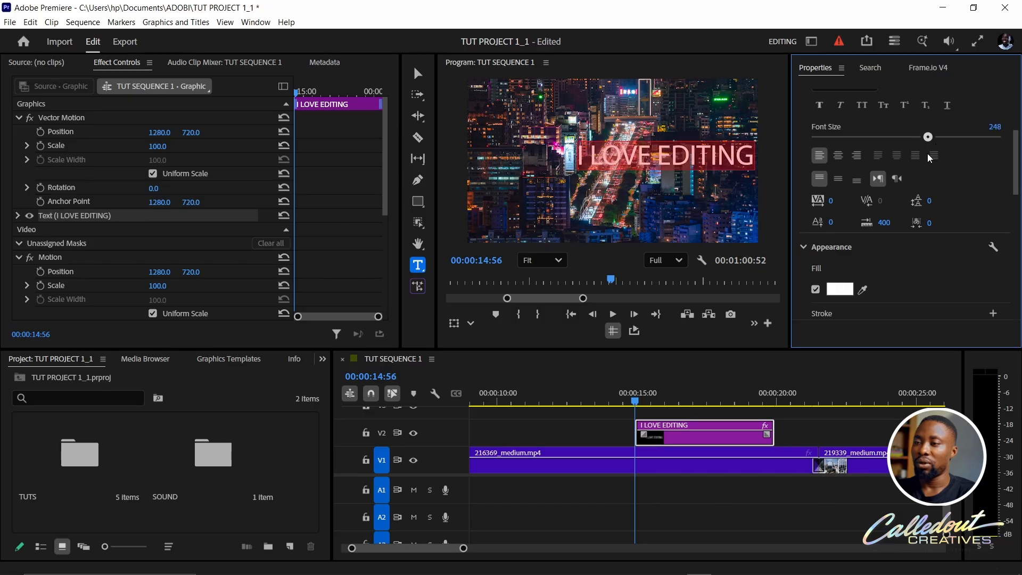
scroll(936, 266, "down", 5)
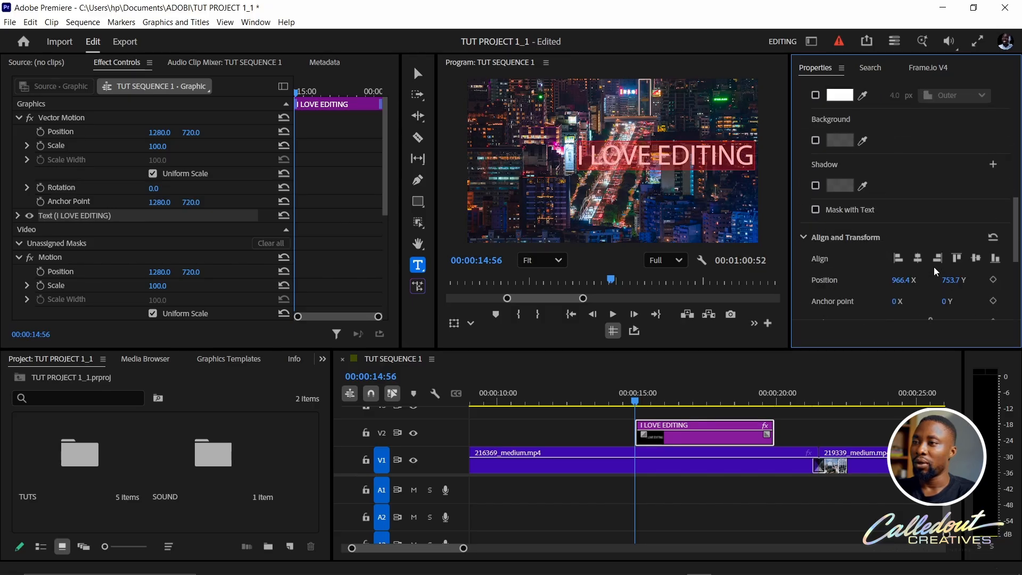
scroll(936, 271, "down", 1)
left_click(918, 245)
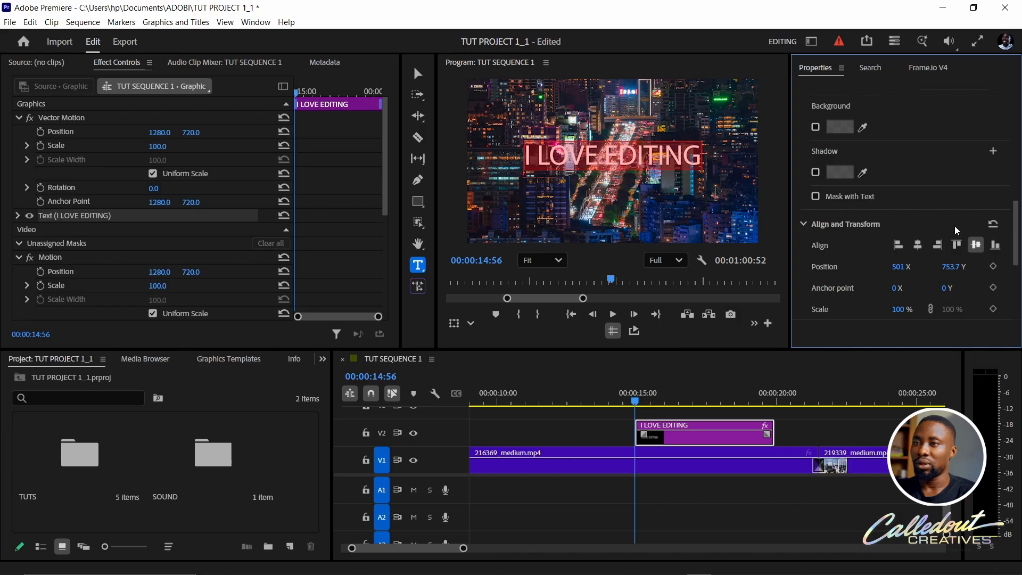
- Change the text's font to Poppins Bold
scroll(957, 230, "up", 5)
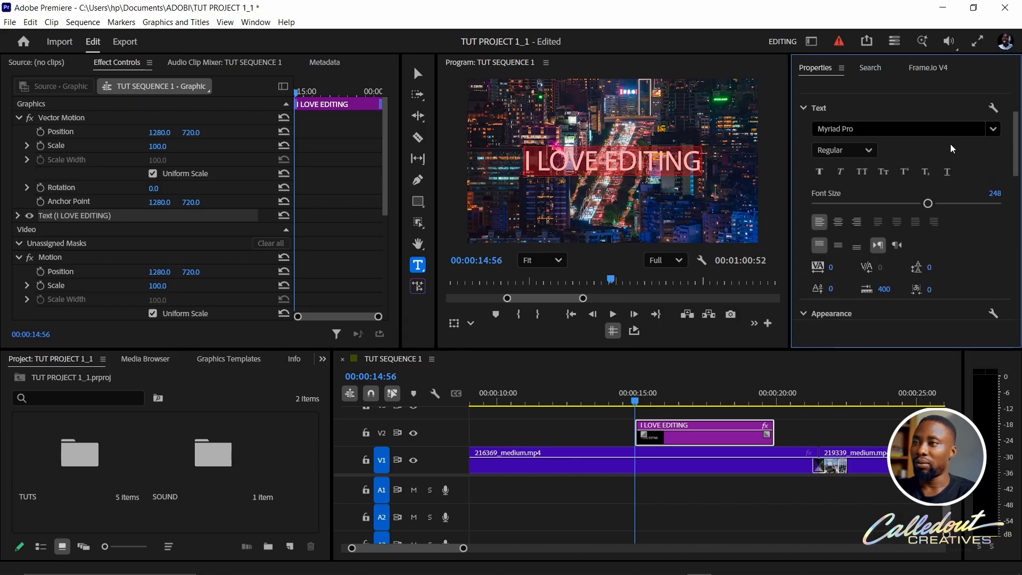
scroll(952, 148, "up", 2)
left_click(869, 205)
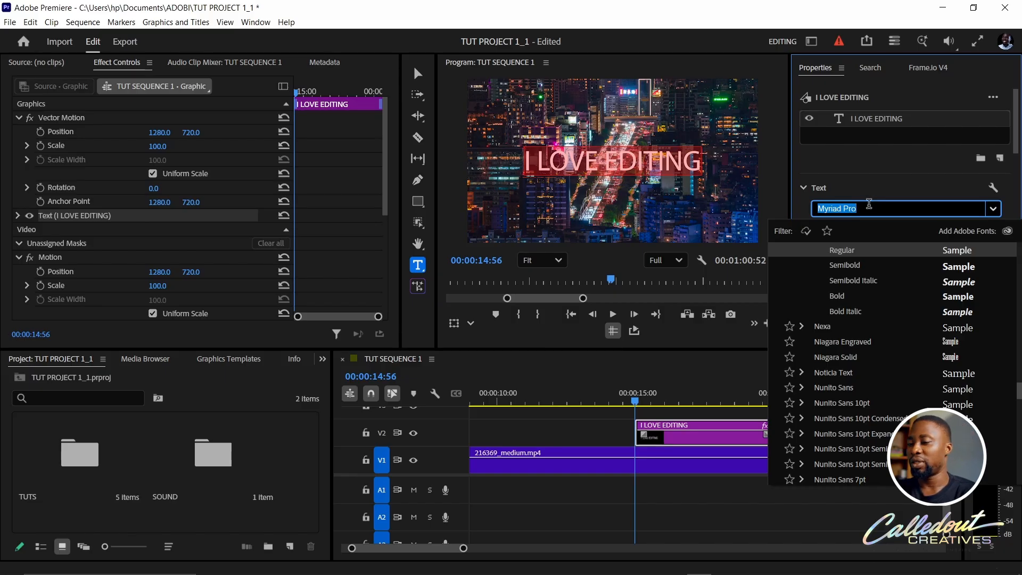
type("poppi")
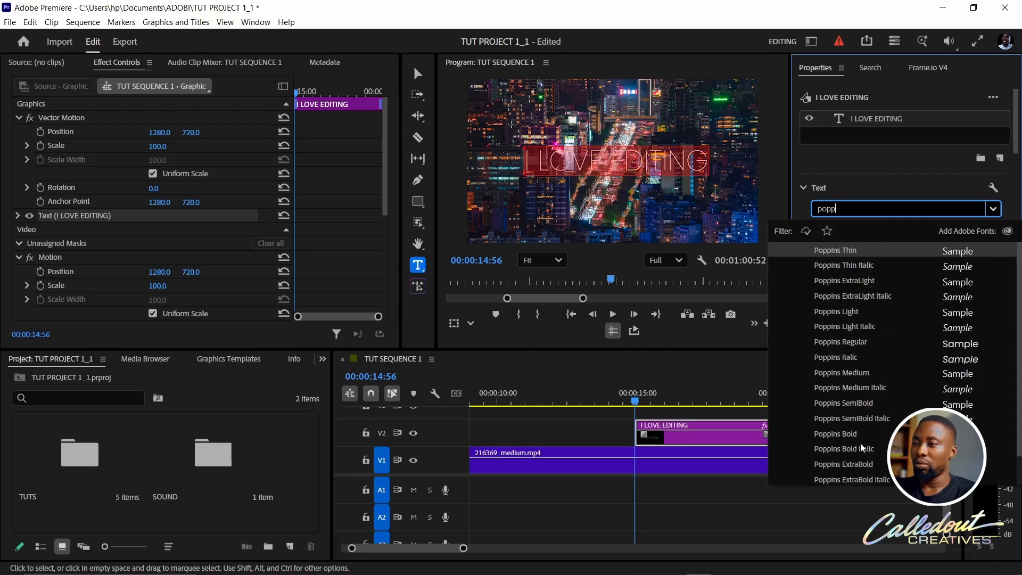
left_click(845, 434)
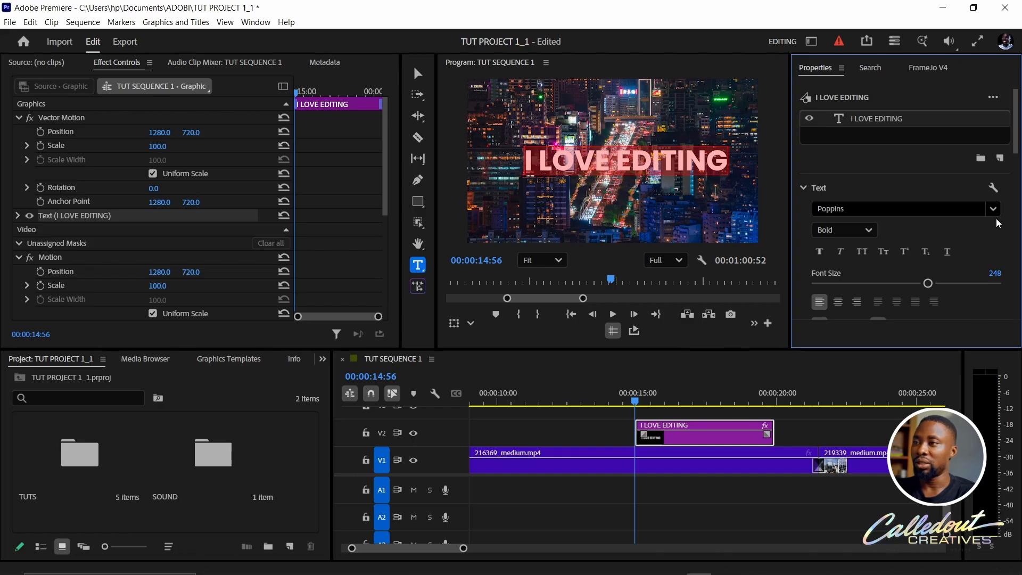
- Give the text a black shadow at 100 opacity and deselect the title
scroll(1005, 233, "down", 2)
scroll(1005, 233, "down", 5)
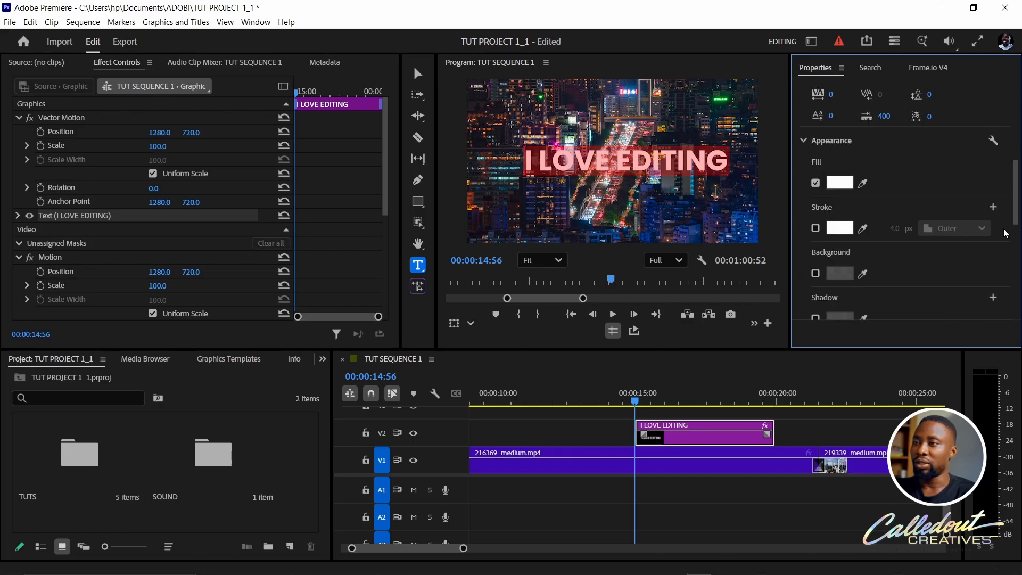
left_click(815, 252)
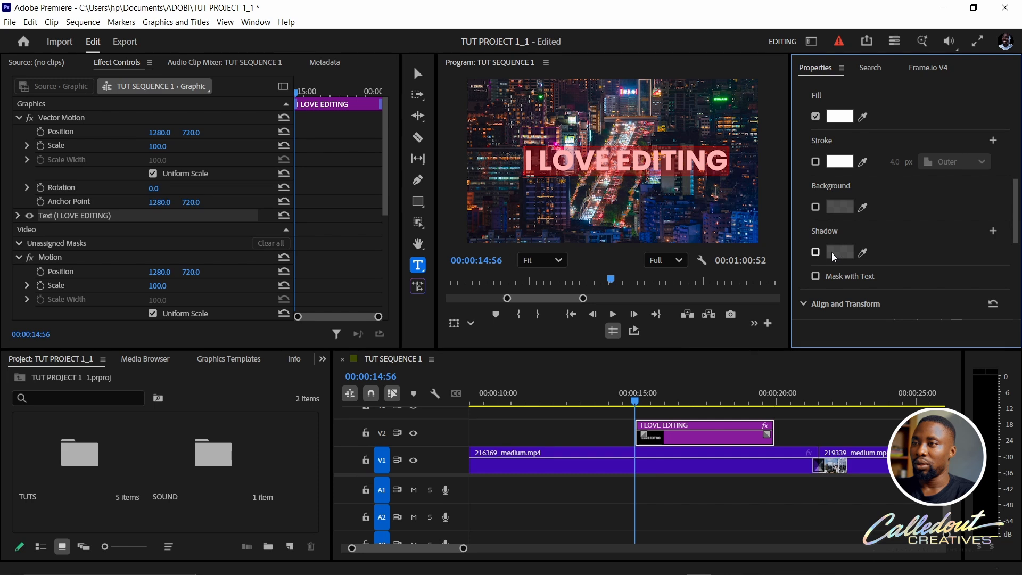
left_click(845, 257)
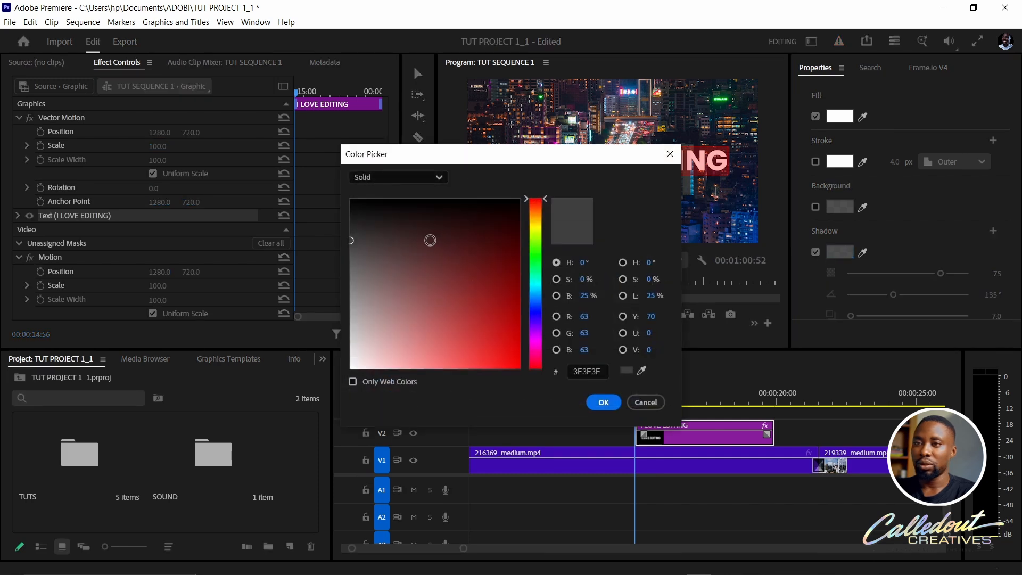
left_click_drag(430, 240, 259, 183)
left_click(604, 402)
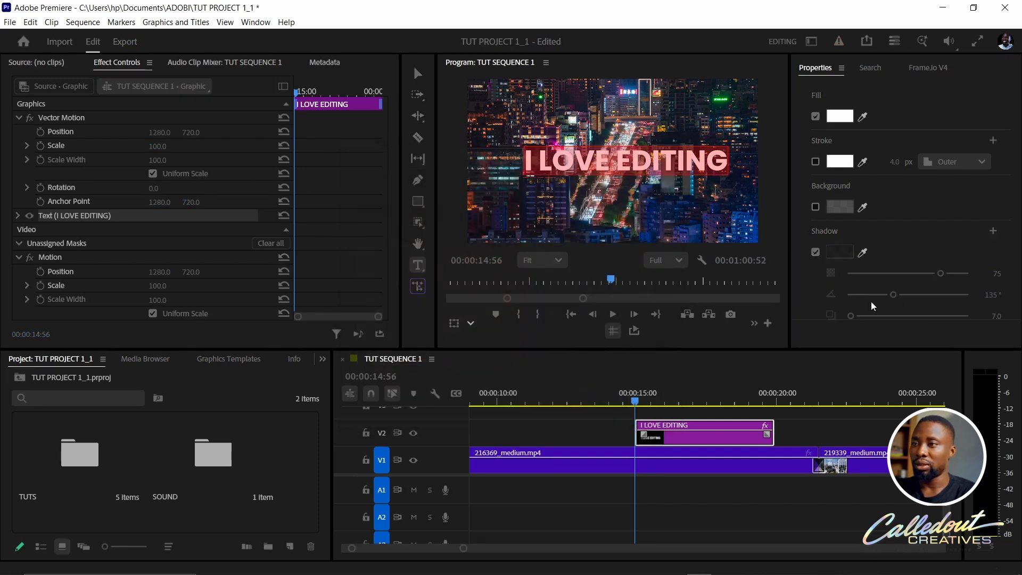
left_click(944, 273)
left_click_drag(1019, 281, 1020, 280)
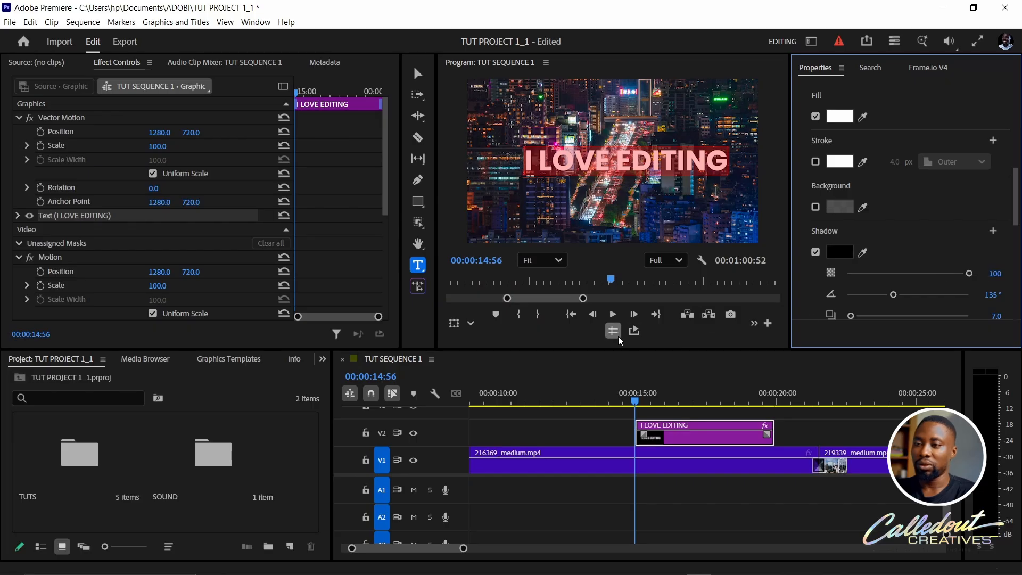
left_click(803, 437)
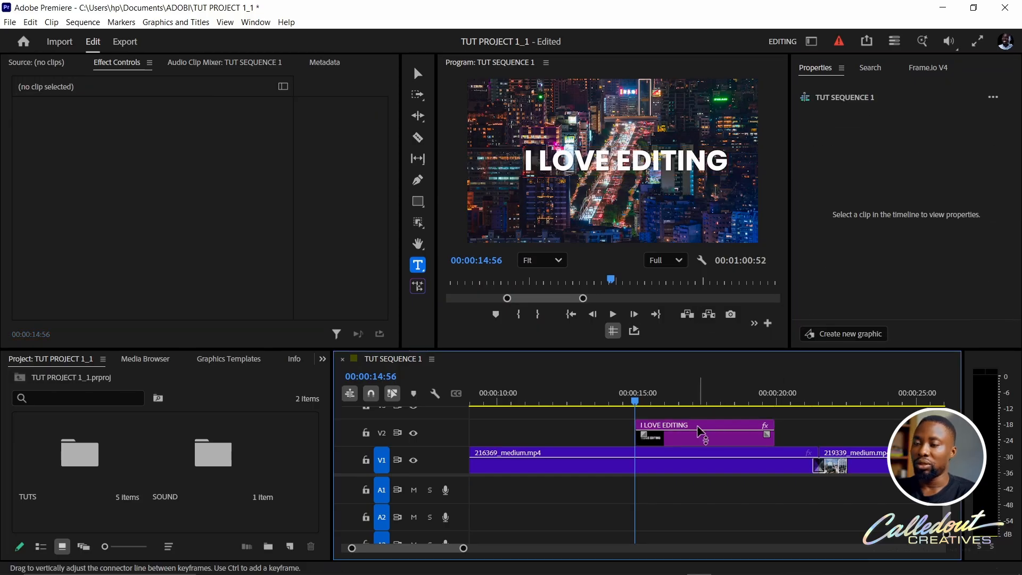
- Reselect the title clip and its text layer, and recenter the Poppins text horizontally and vertically in the frame
left_click(717, 441)
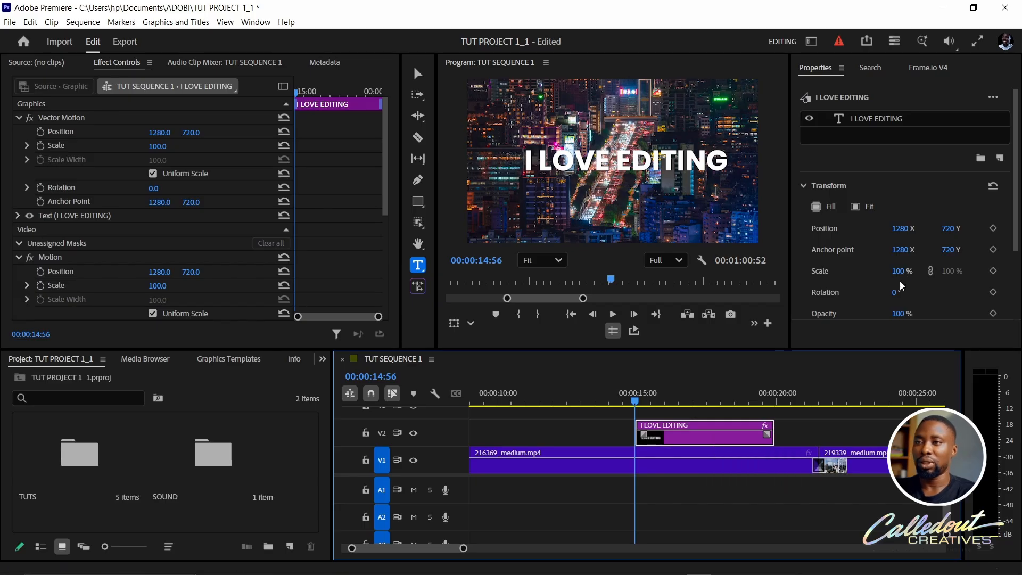
scroll(1007, 263, "down", 3)
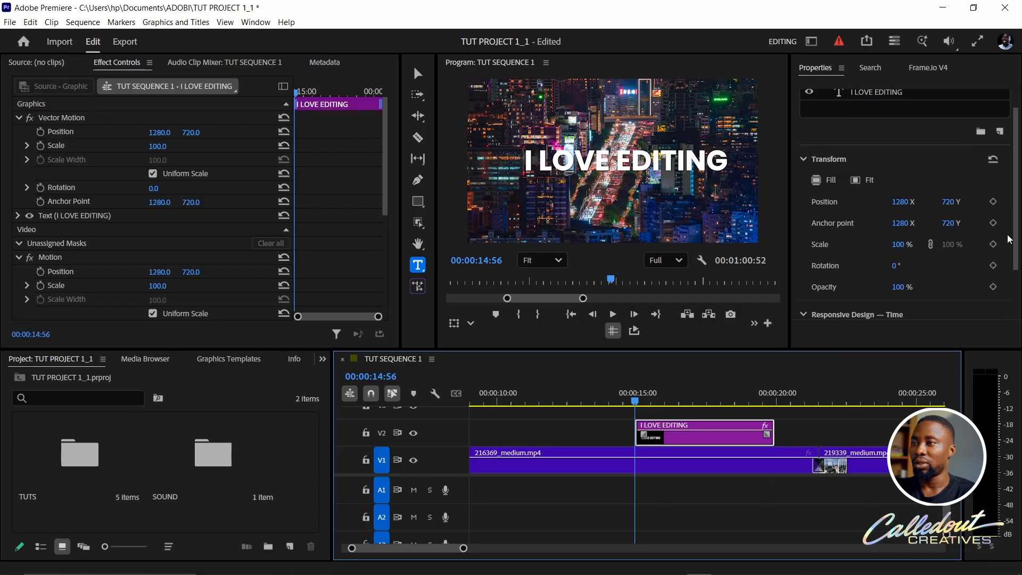
scroll(1005, 272, "up", 3)
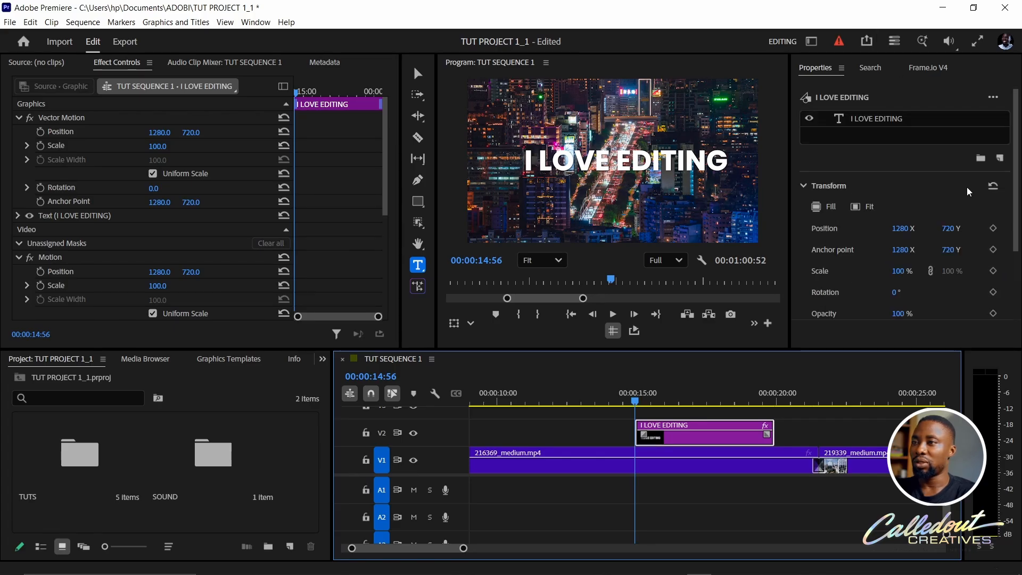
left_click(804, 185)
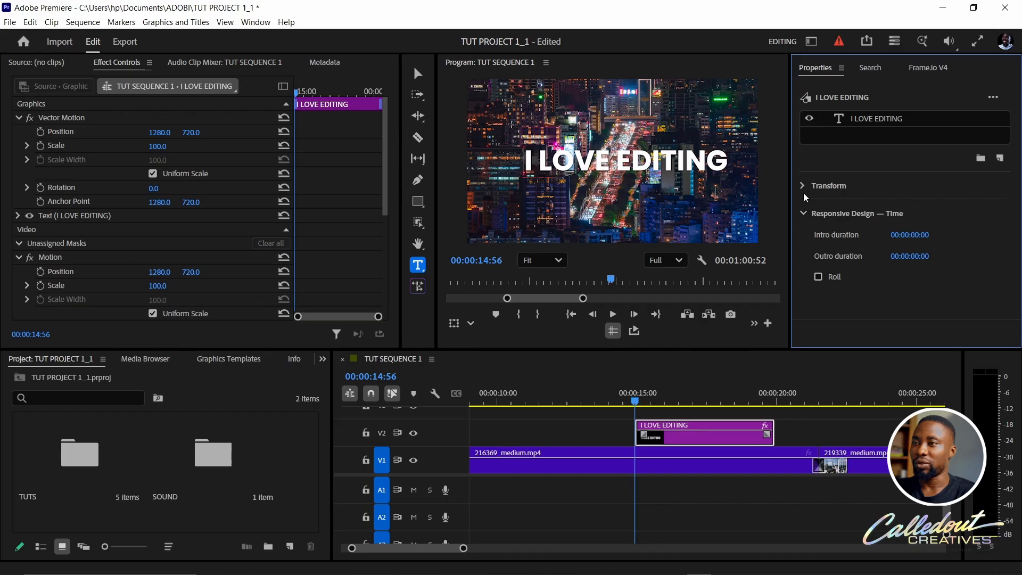
left_click(804, 186)
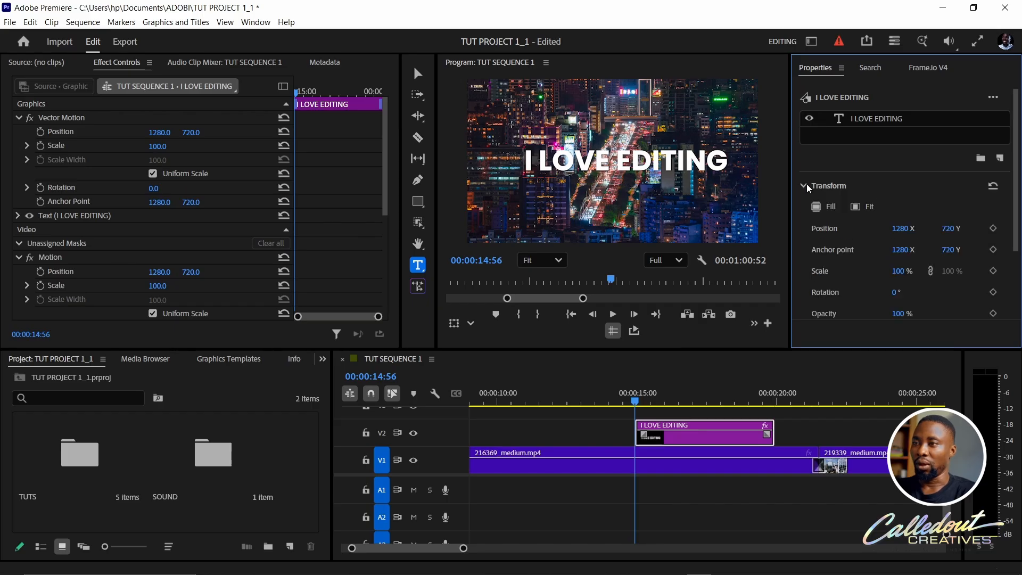
scroll(863, 227, "down", 2)
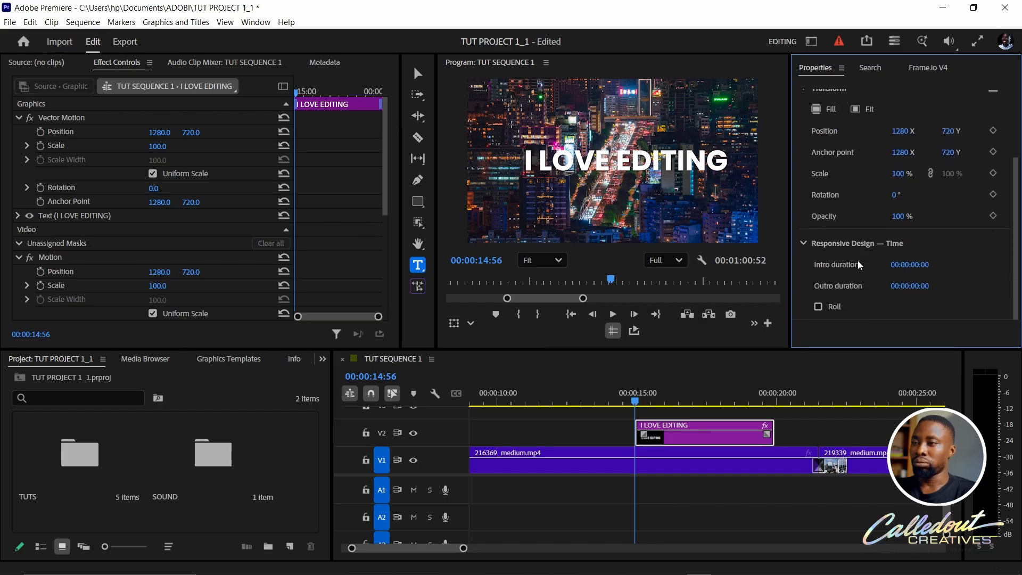
left_click(893, 118)
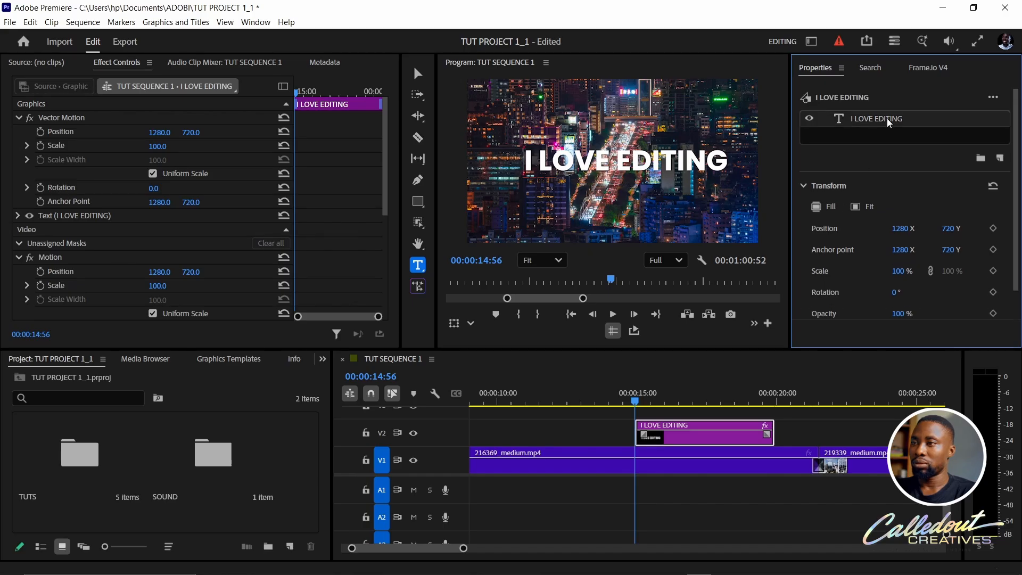
left_click(986, 165)
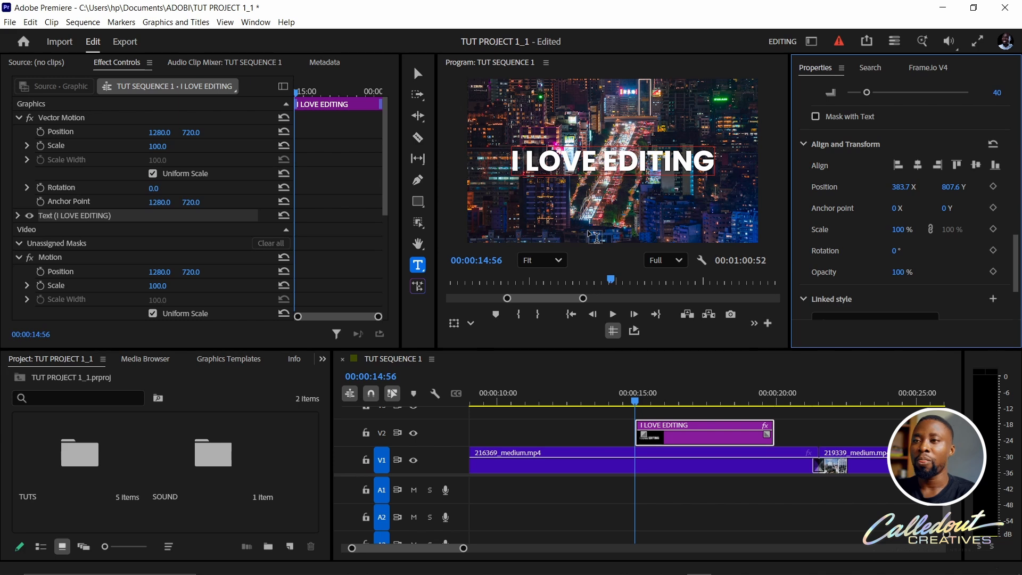
- Examine the title's text settings in its effect controls, from Source Text and shadow down to Transform
left_click(666, 434)
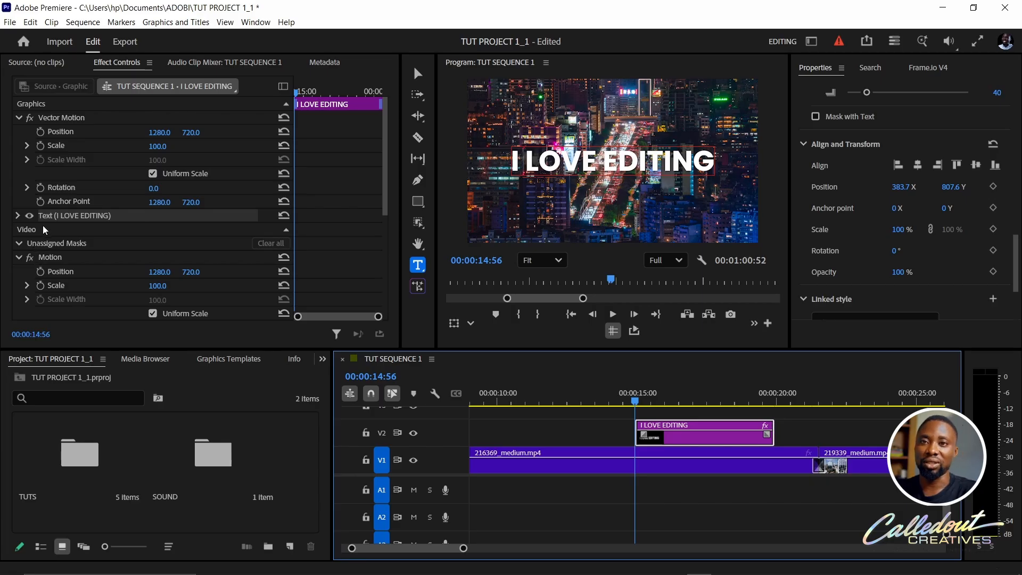
left_click(18, 215)
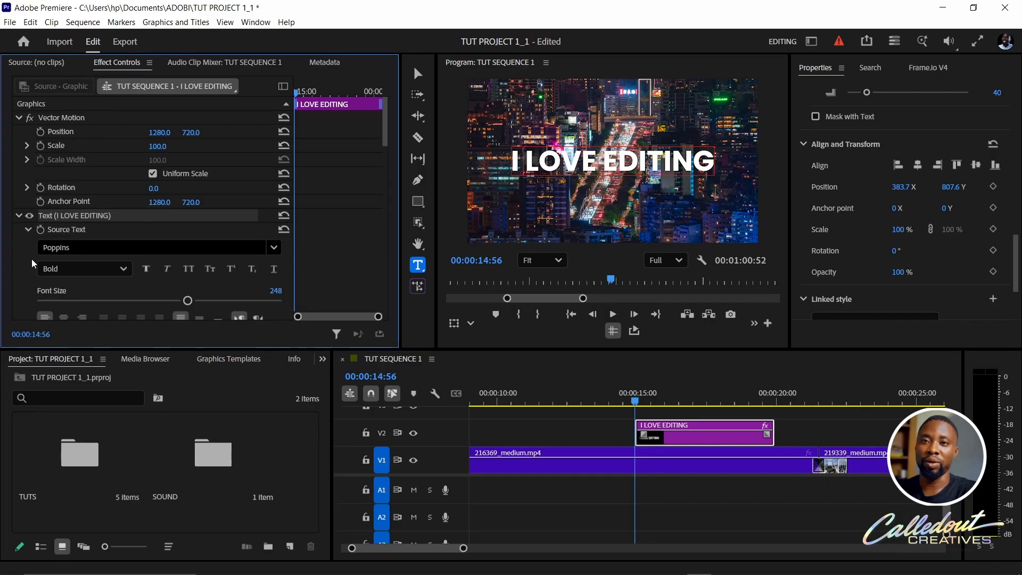
scroll(121, 239, "down", 2)
scroll(121, 239, "down", 8)
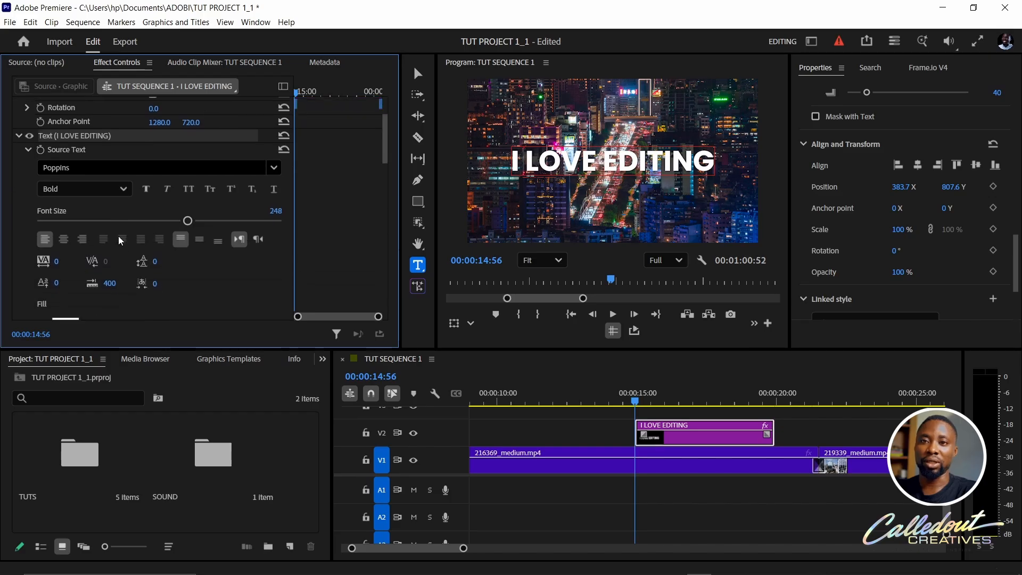
scroll(122, 241, "down", 4)
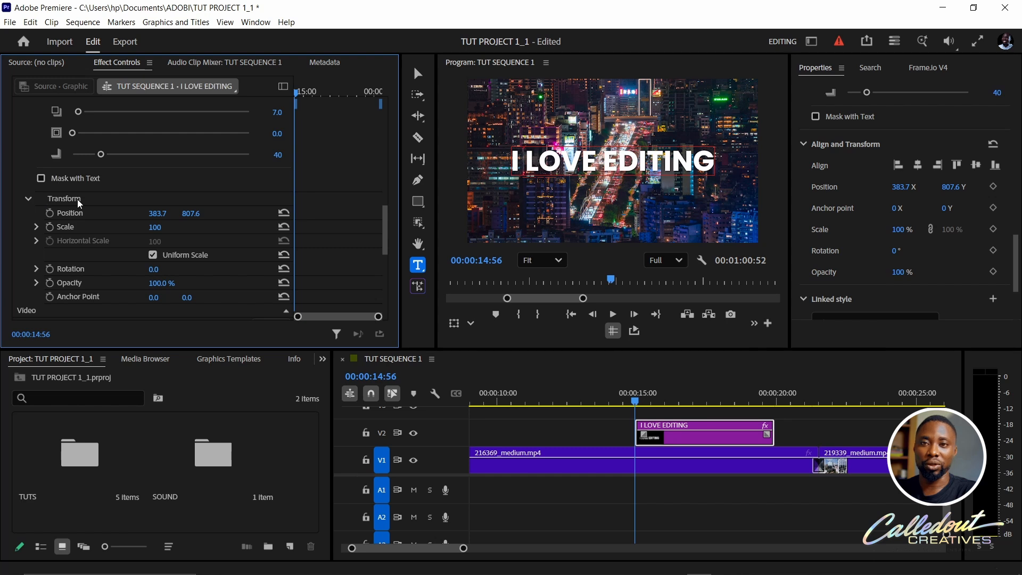
scroll(111, 276, "up", 5)
scroll(111, 276, "up", 12)
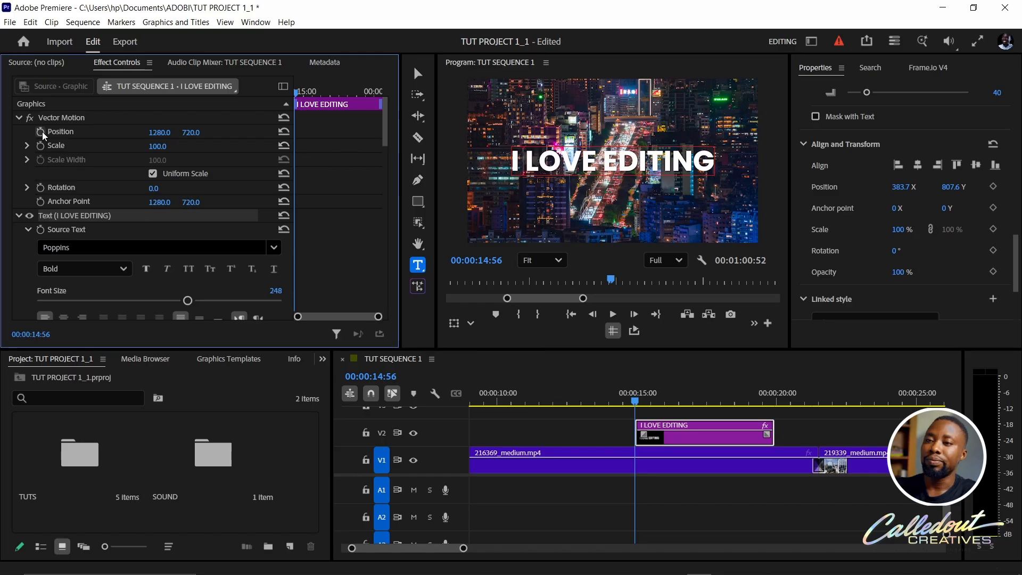
- Add Vector Motion Position keyframes to the title at 00:00:14:56 and 00:00:17:18, and go back to the first one
left_click(419, 74)
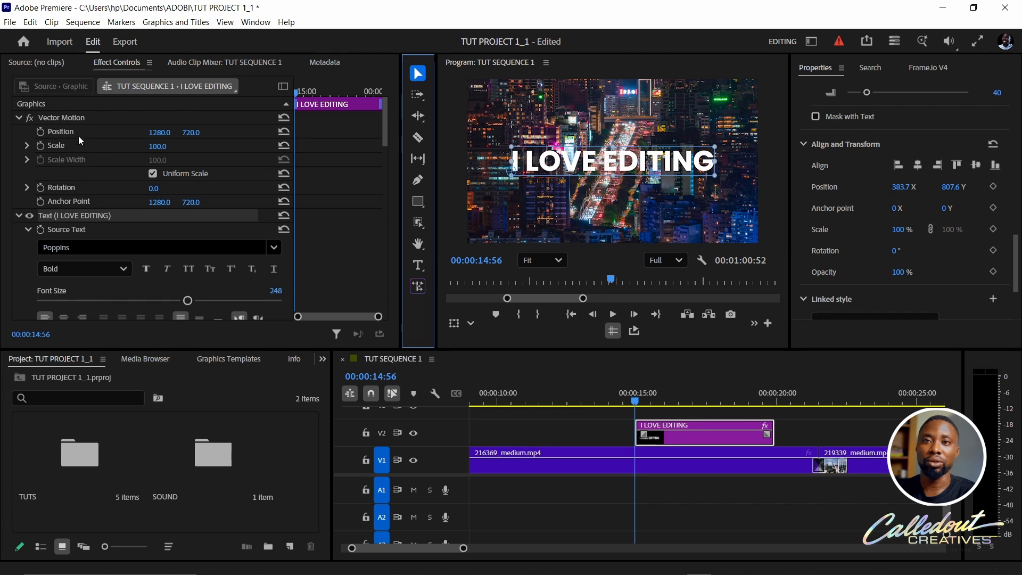
left_click(40, 131)
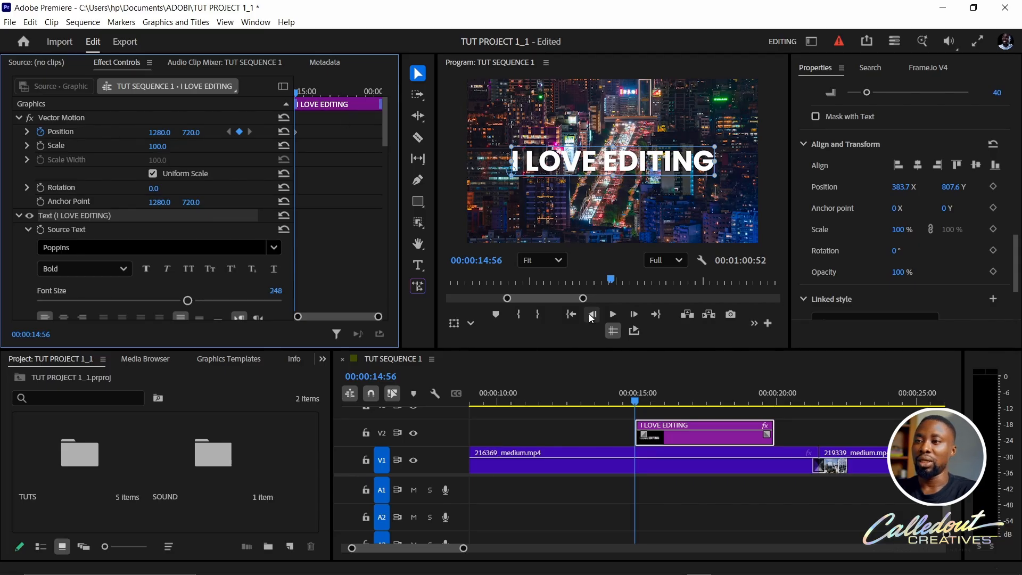
left_click(701, 398)
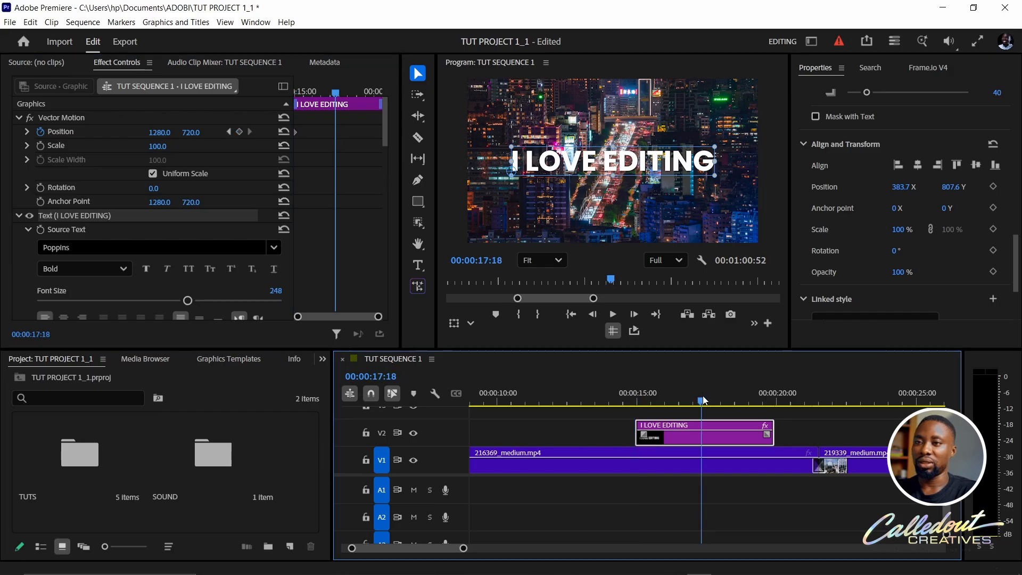
left_click(235, 137)
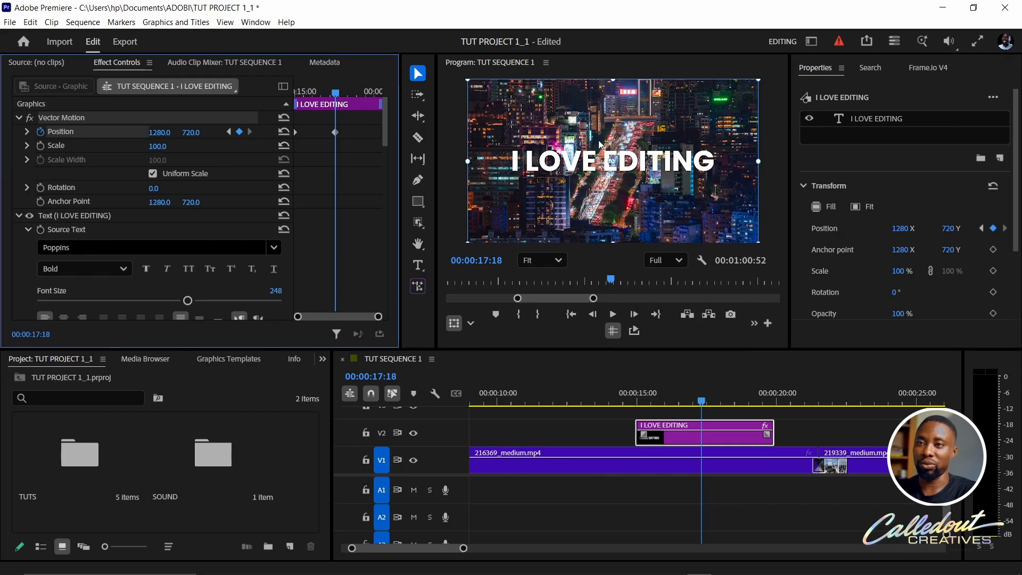
left_click(231, 132)
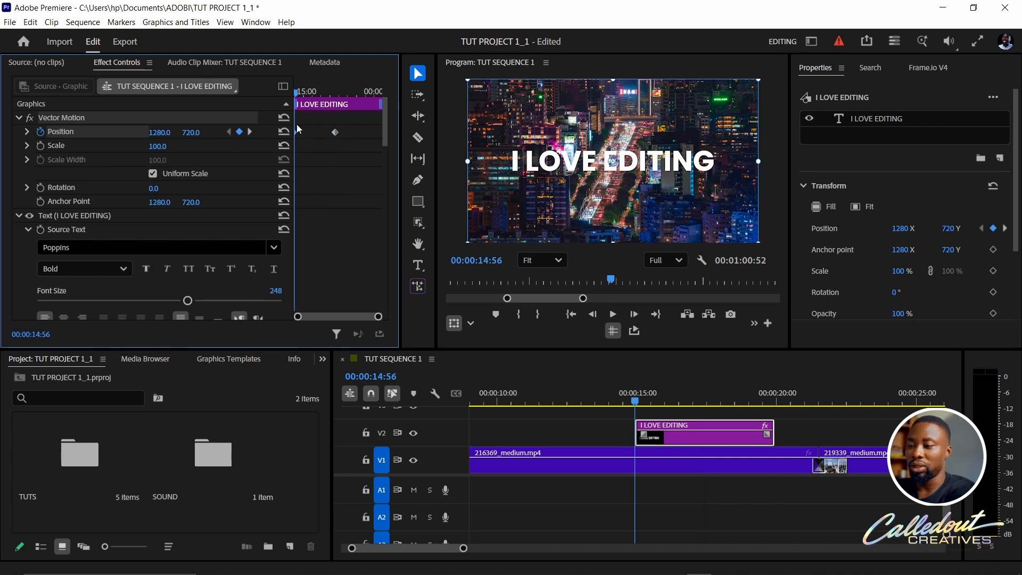
- Replace the title's first Position keyframe with one off the frame's left side at about -1549.5, 725.9, and play back the slide-in
key("Delete")
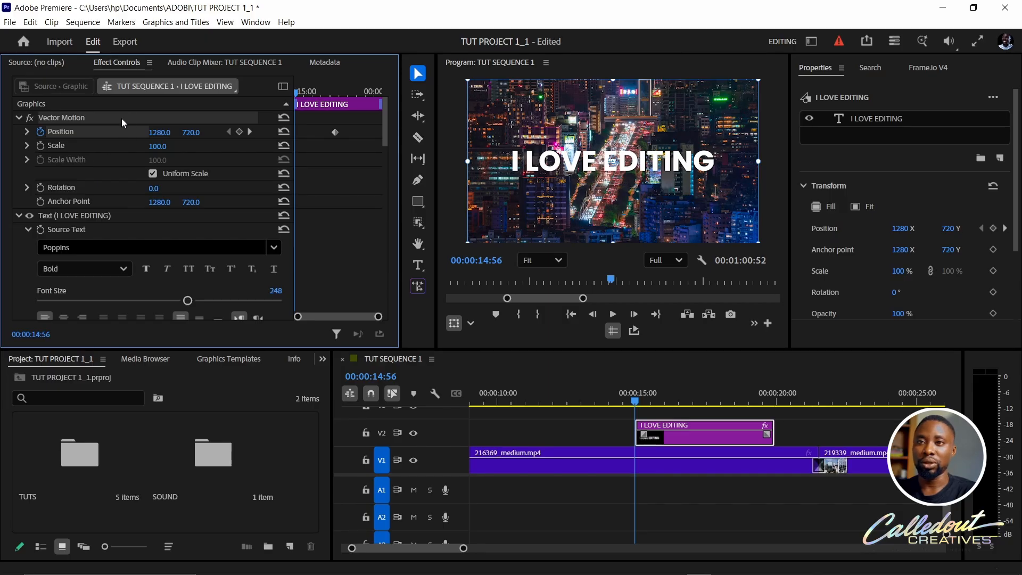
left_click_drag(631, 210, 360, 216)
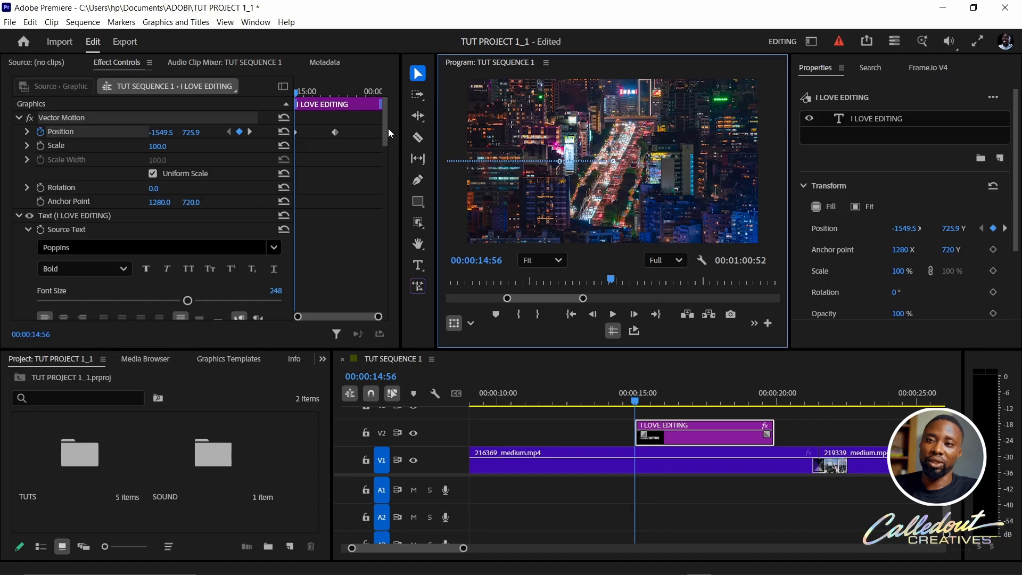
key("space")
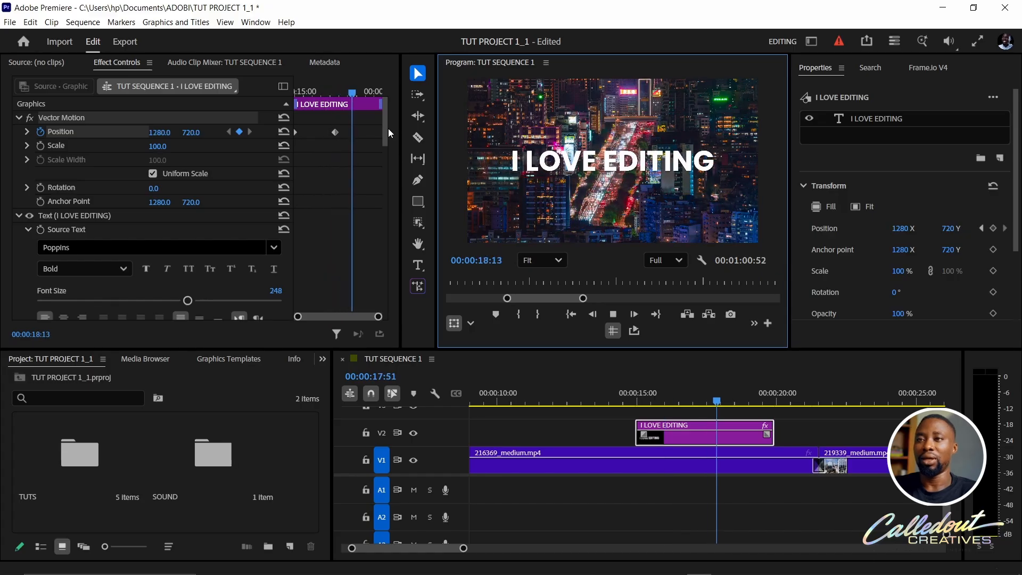
key("space")
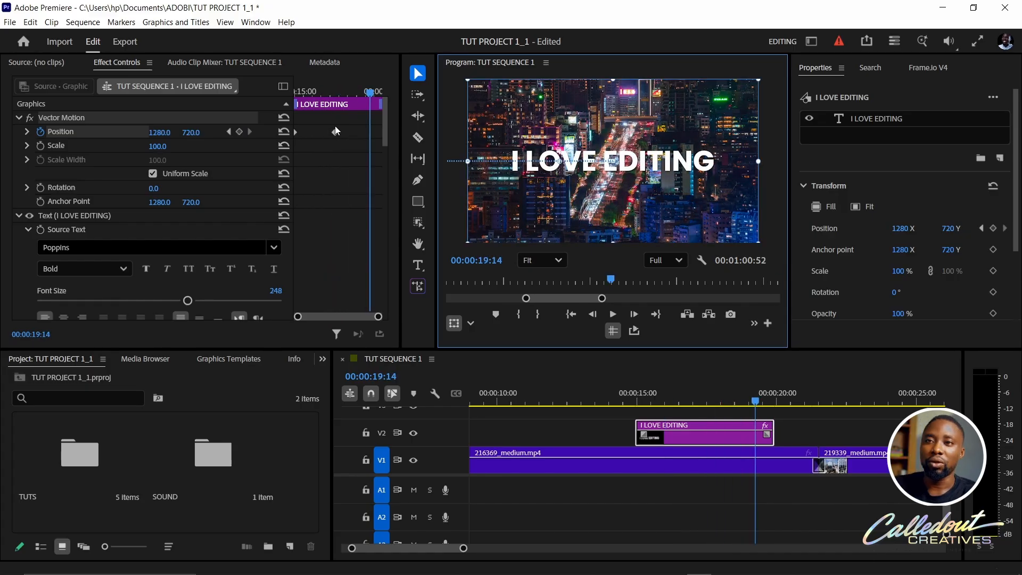
left_click(301, 163)
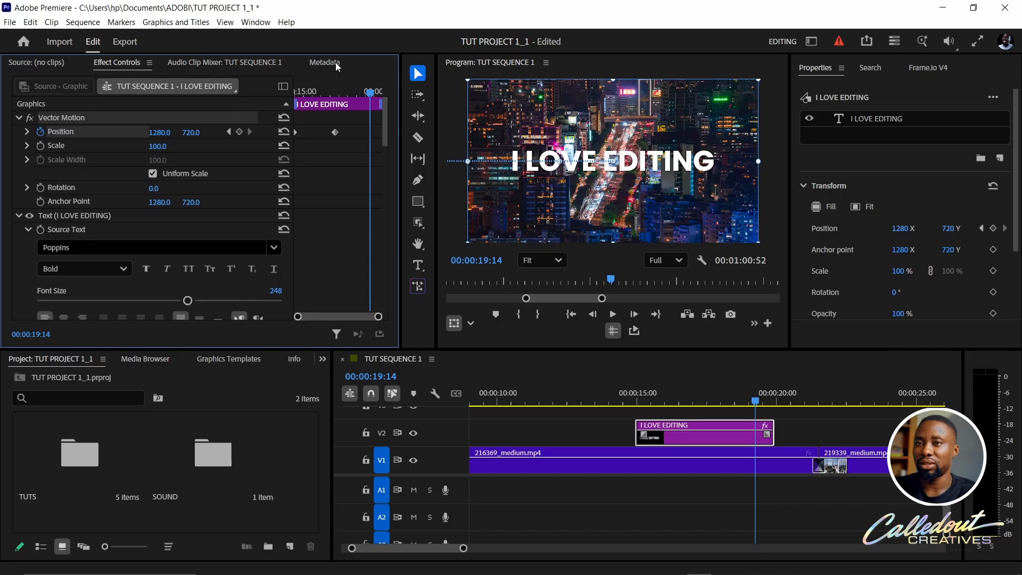
key("Up")
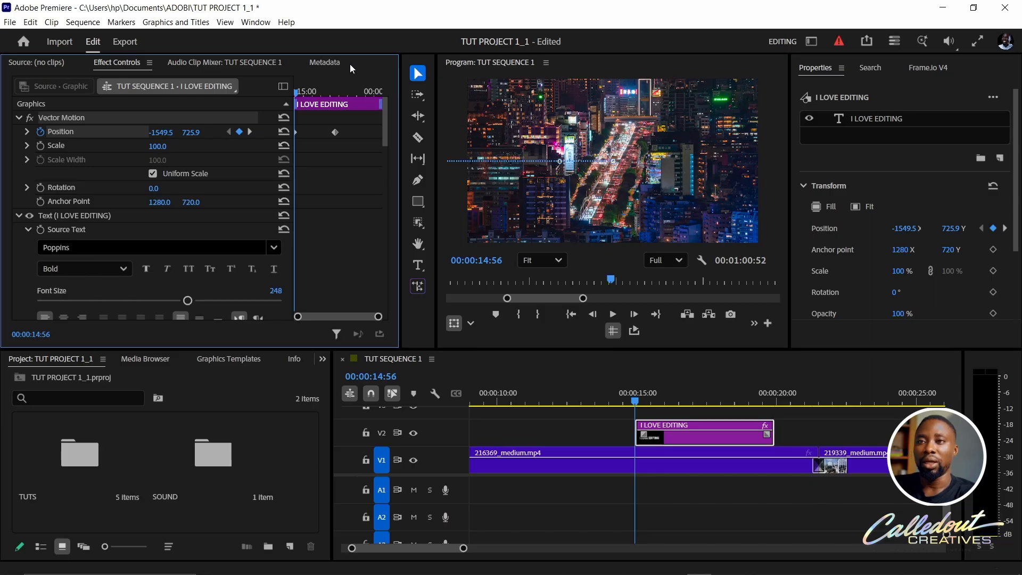
key("space")
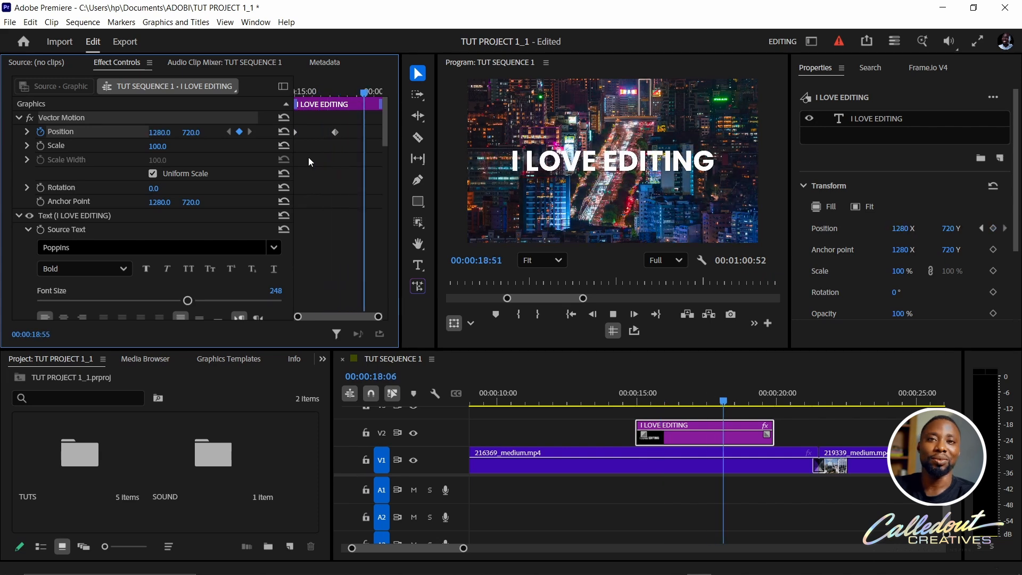
key("space")
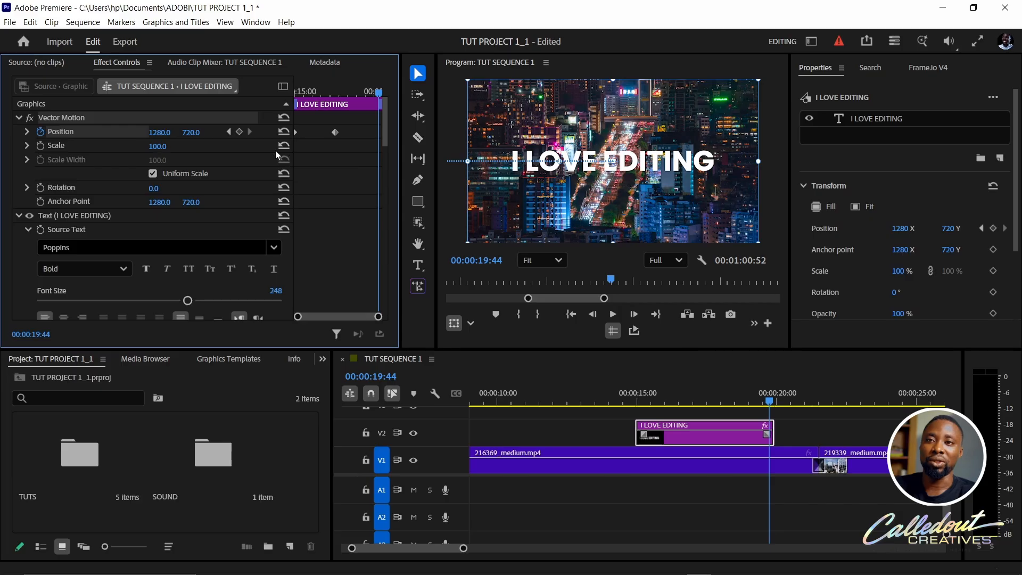
- Add Vector Motion Rotation keyframes to the title at 00:00:14:56 and 00:00:17:18, setting the second to 40°
left_click(229, 132)
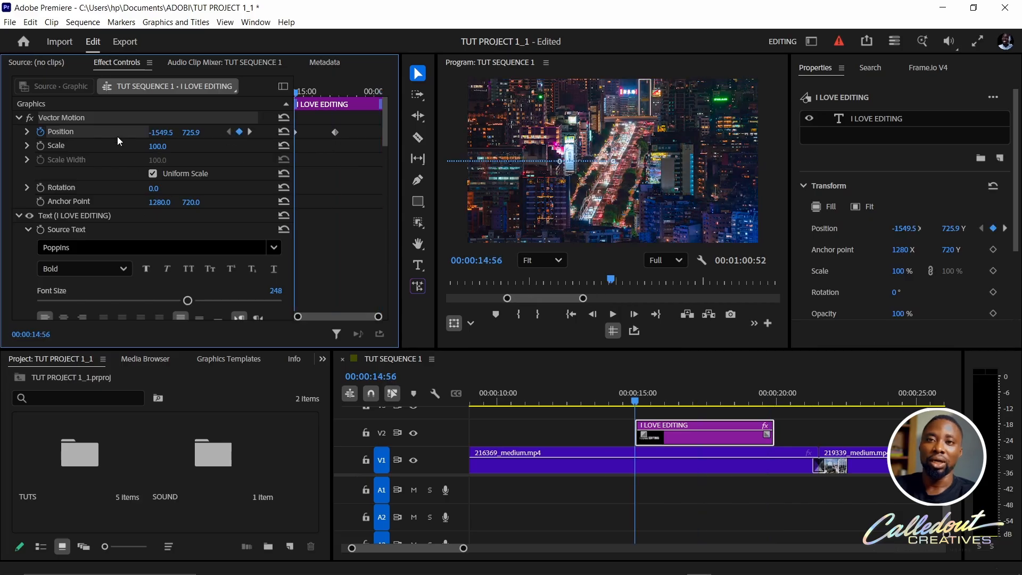
left_click(40, 188)
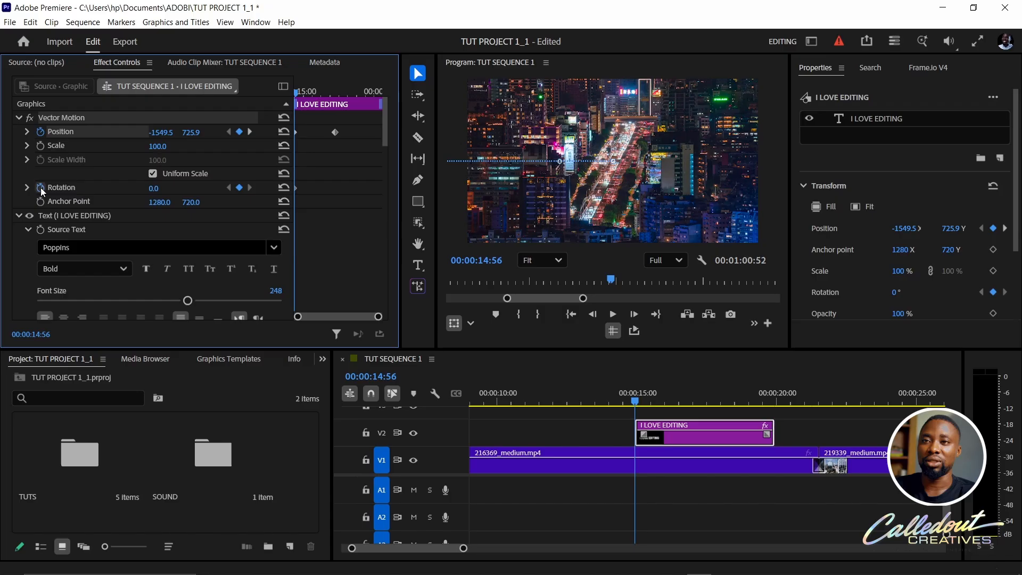
left_click(250, 131)
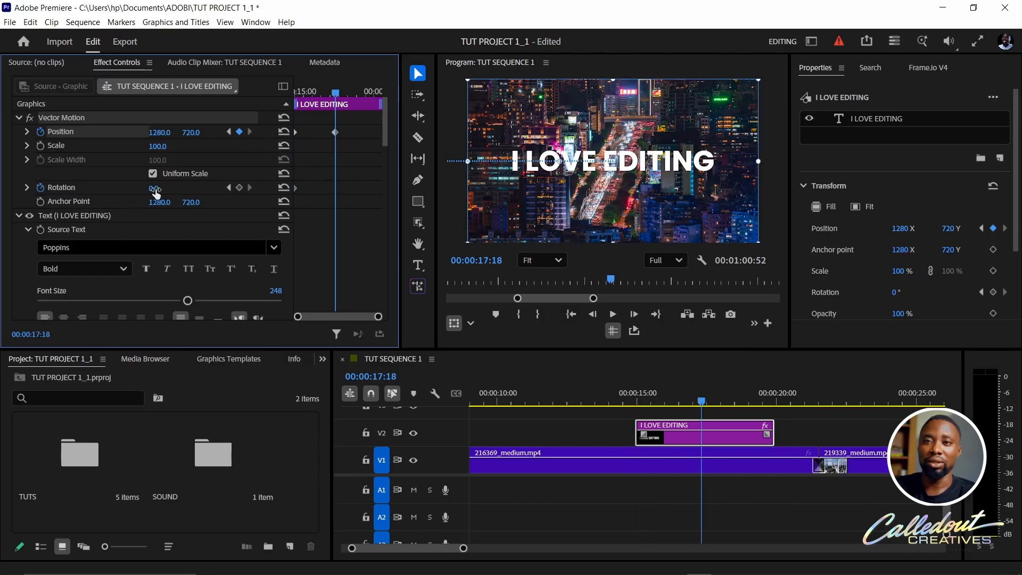
left_click_drag(153, 188, 192, 188)
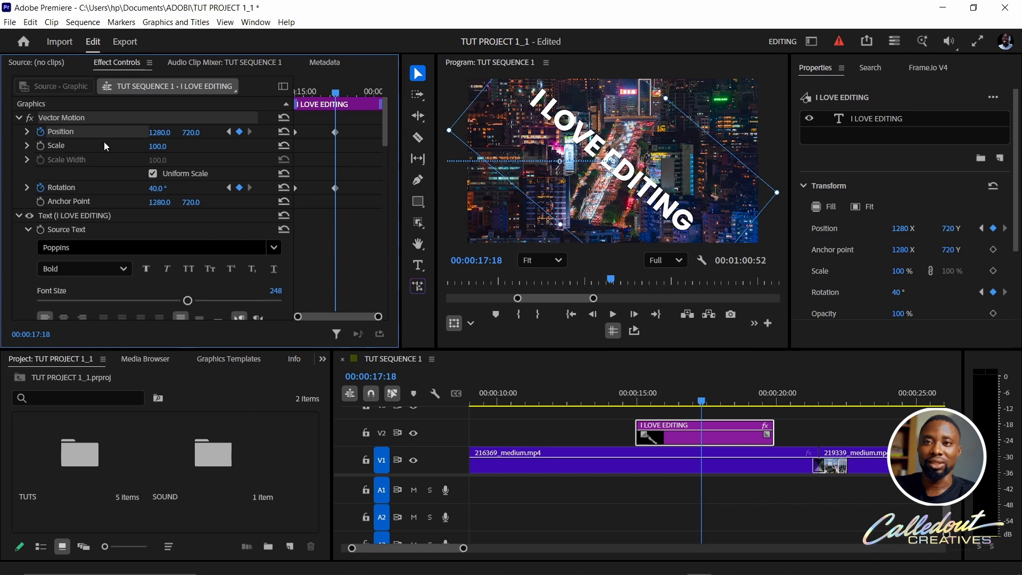
- Add Vector Motion Scale keyframes to the title at the same two times, setting the second to 80
left_click(228, 132)
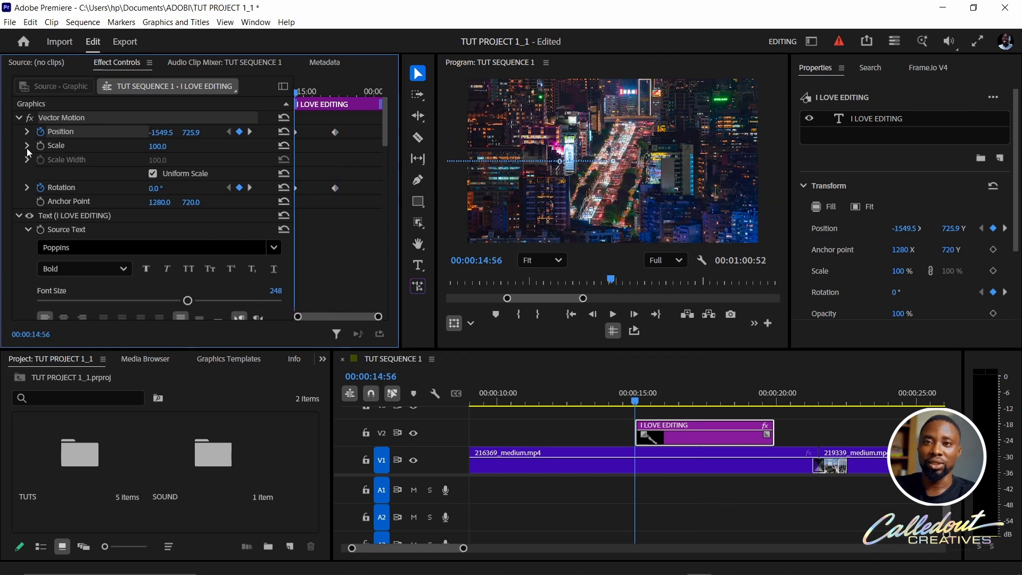
left_click(41, 145)
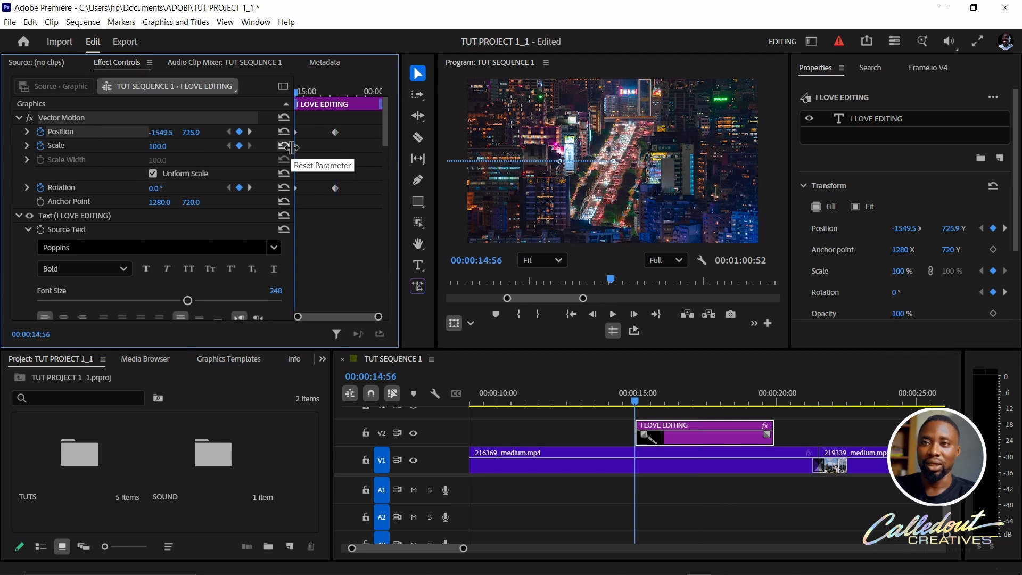
left_click(250, 132)
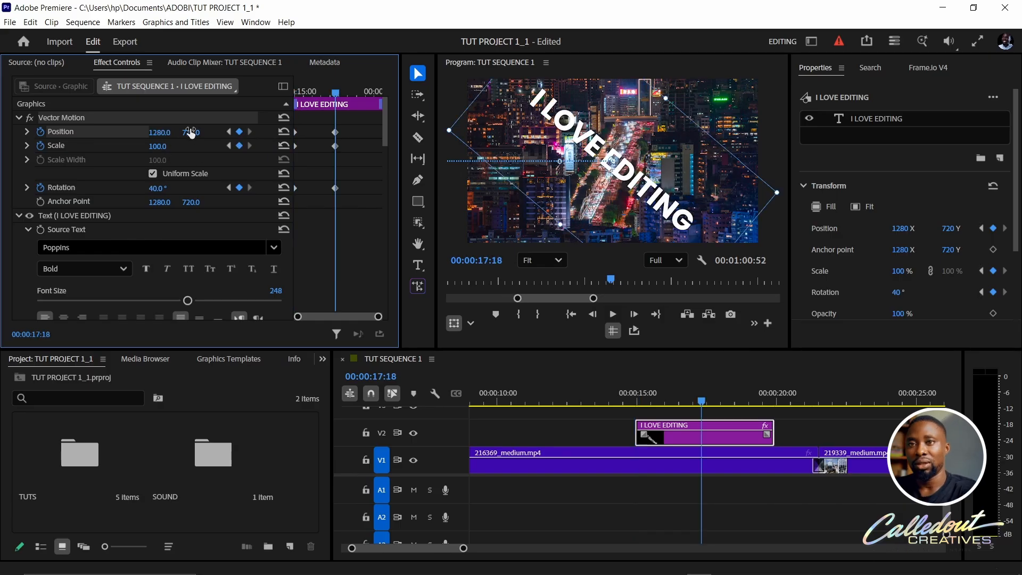
left_click(167, 145)
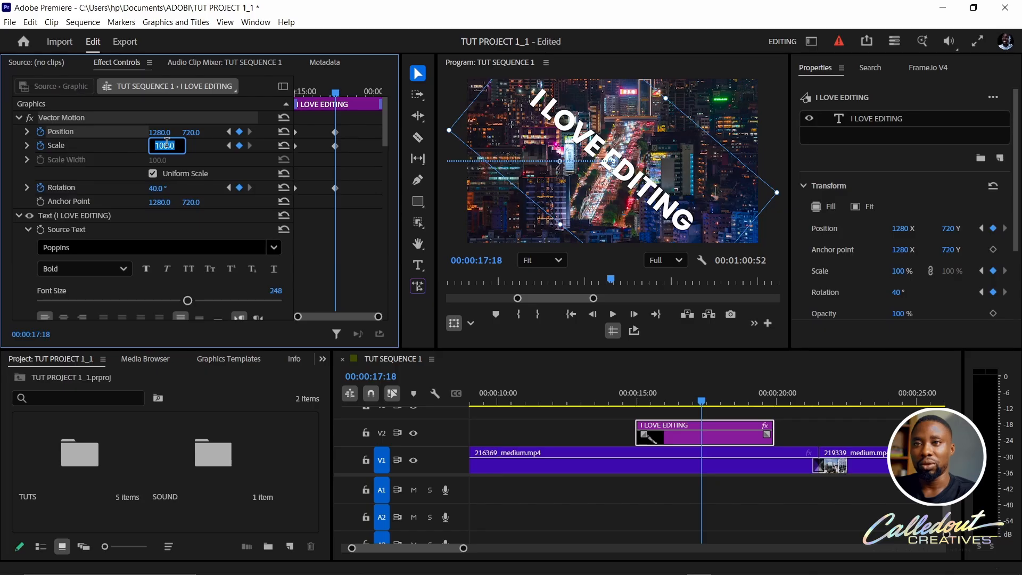
type("80")
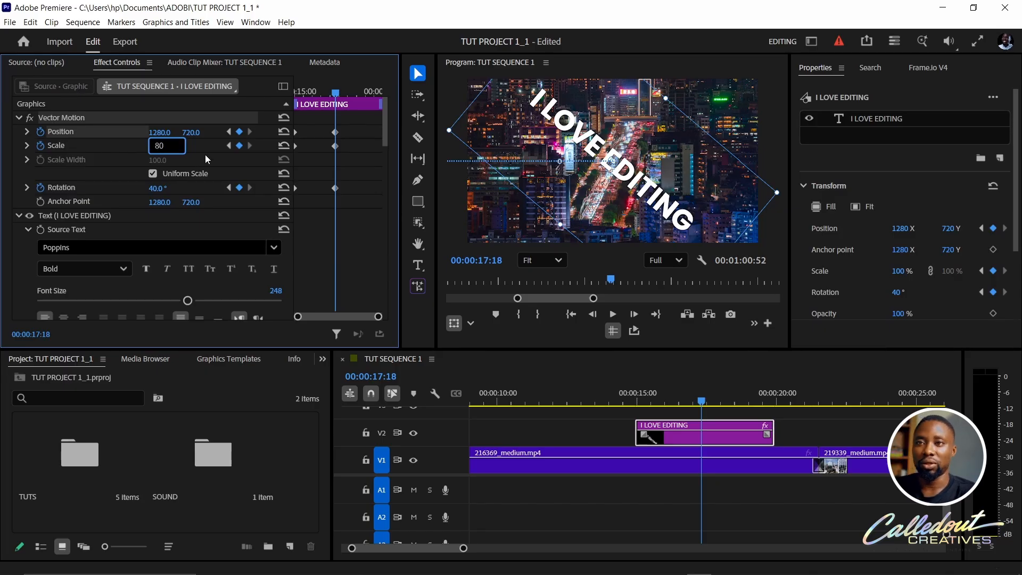
key("Return")
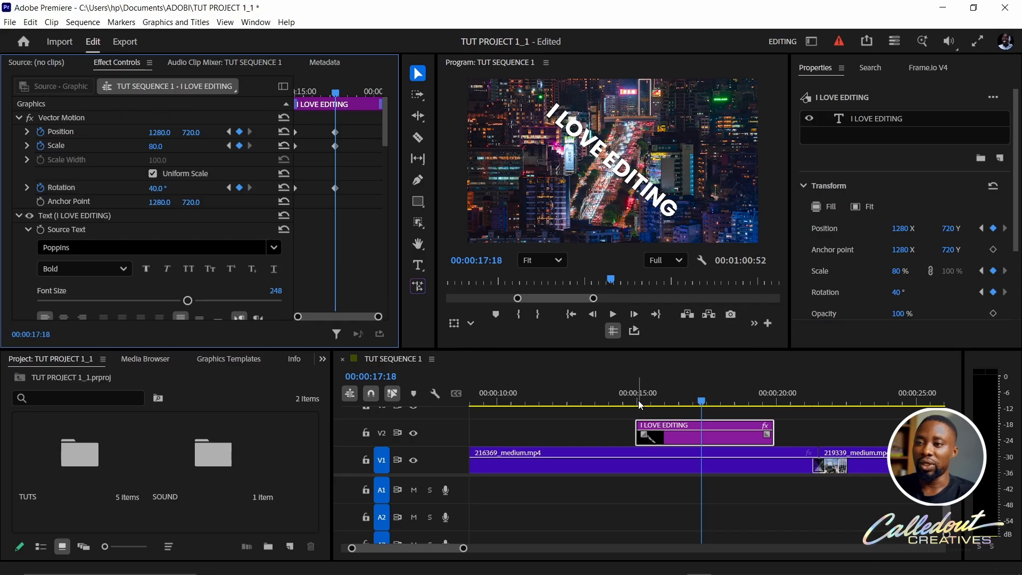
- Reselect the title clip and play back its combined position, scale and rotation animation from about 00:00:14:55
key("Home")
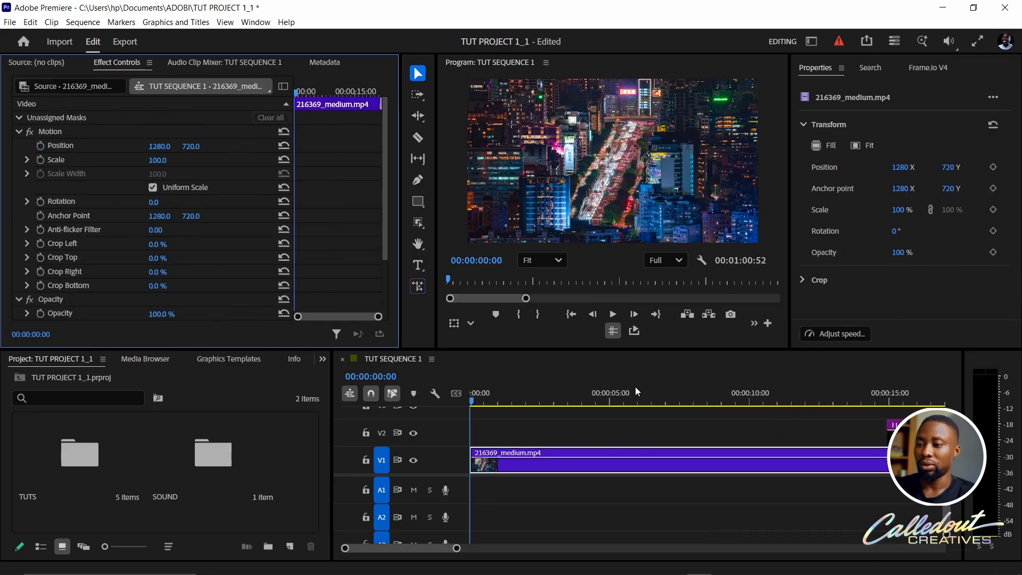
left_click(887, 396)
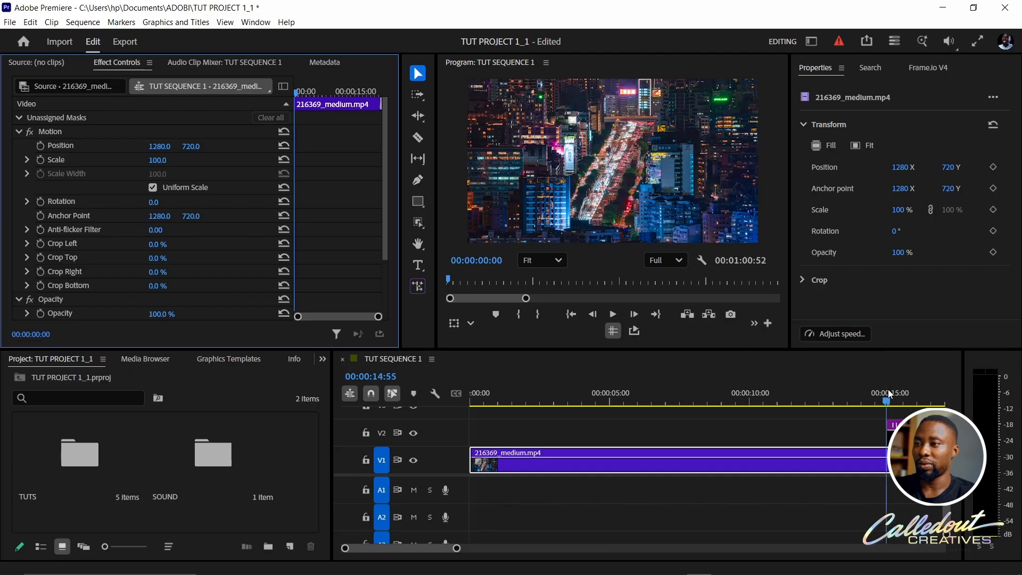
left_click(895, 426)
key("space")
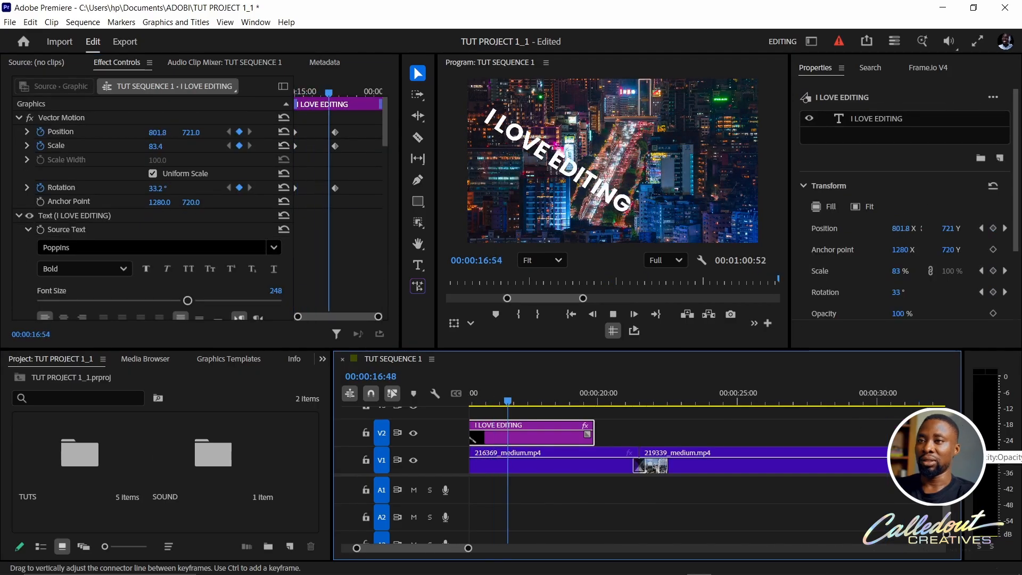
key("space")
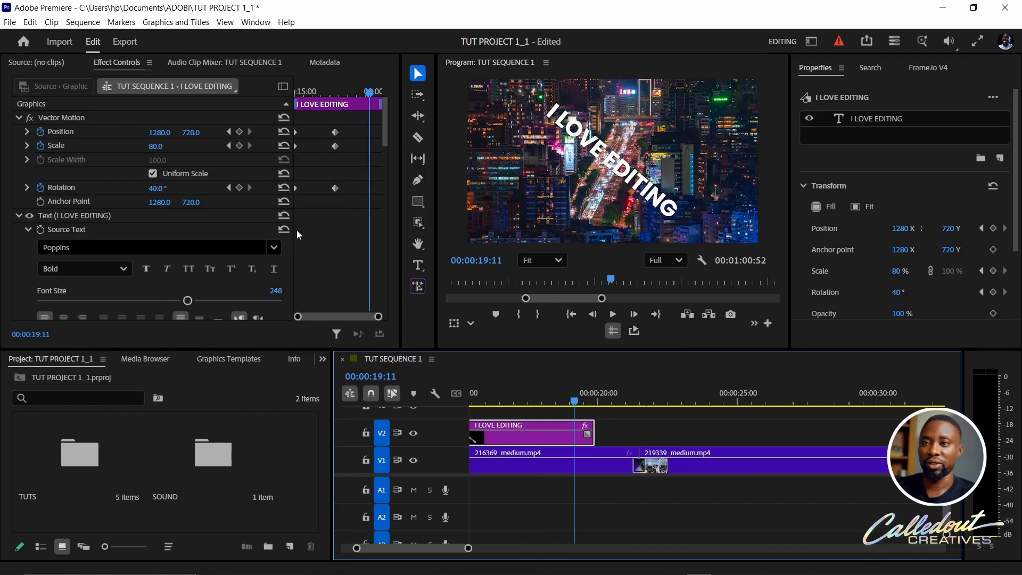
- Try moving the title's second Rotation keyframe earlier to 00:00:16:06, and undo the move
left_click_drag(335, 189, 315, 189)
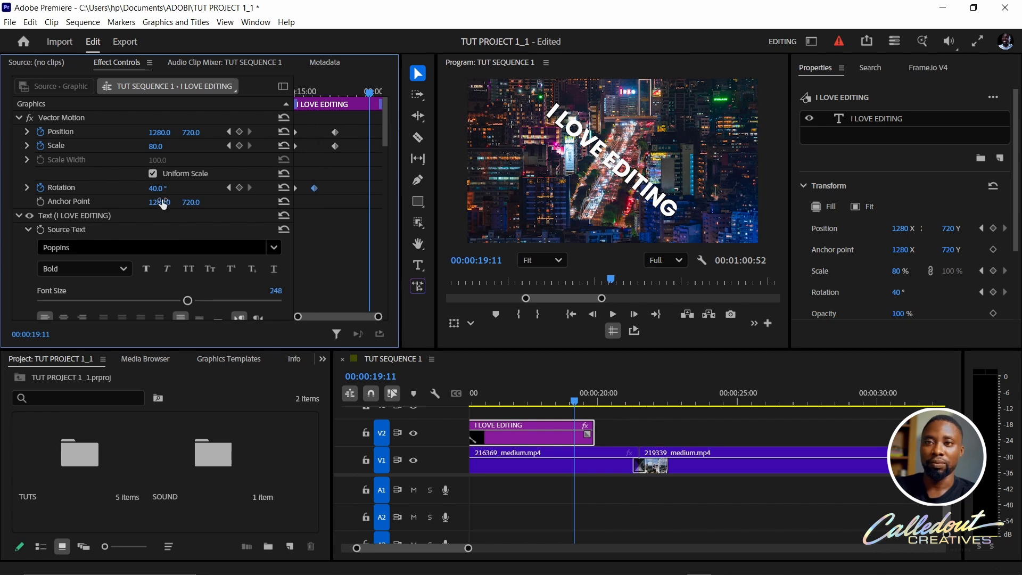
left_click(229, 189)
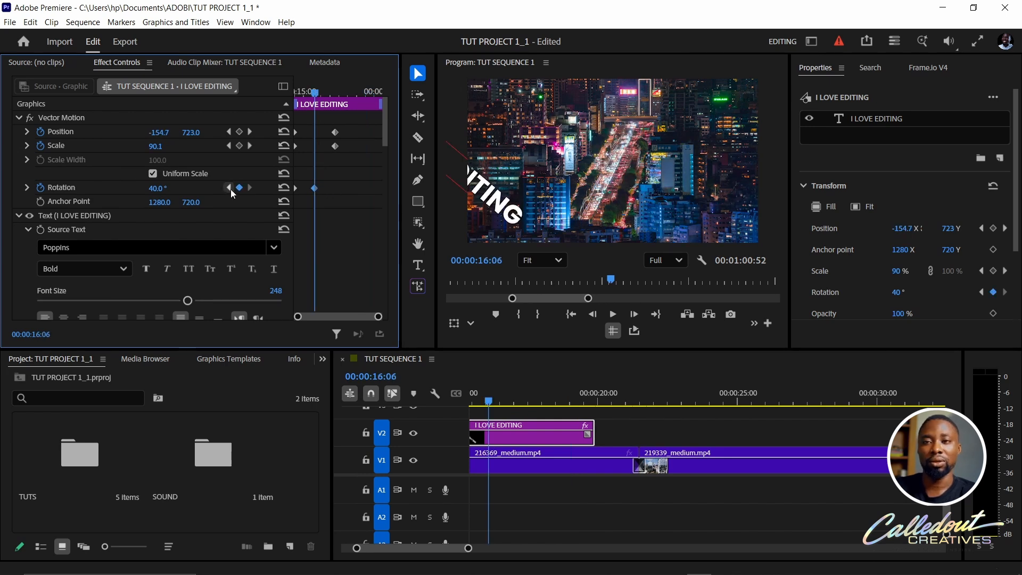
key("ctrl+z")
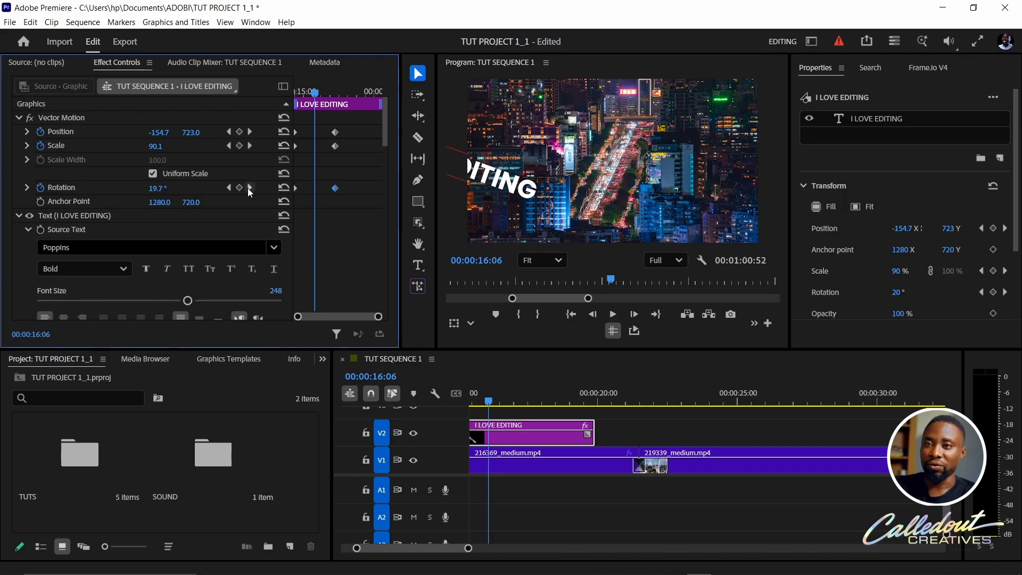
- Reset the title's Rotation to 0° with a third keyframe at 00:00:19:18, and play back from the title's start
left_click(248, 187)
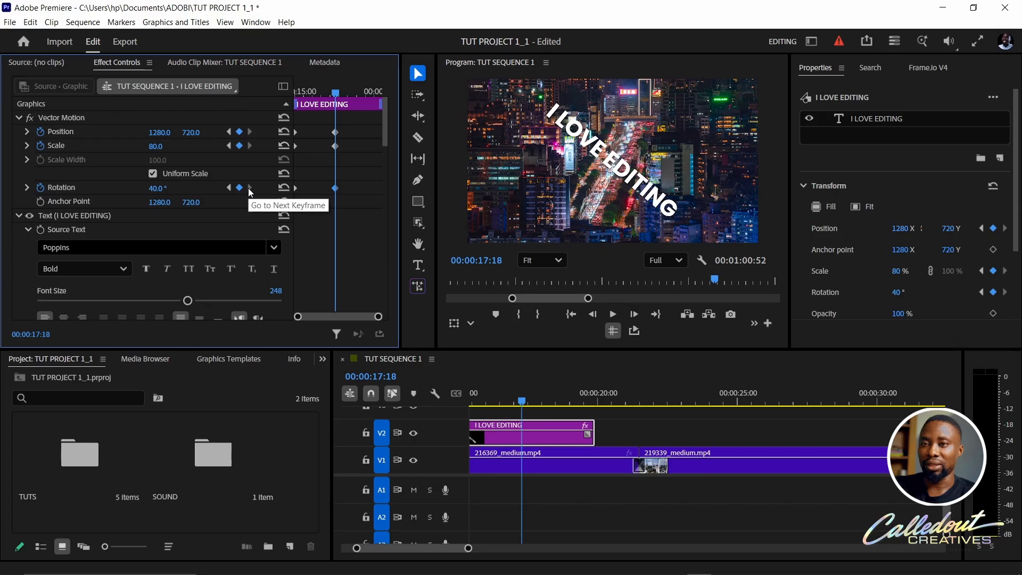
left_click(372, 92)
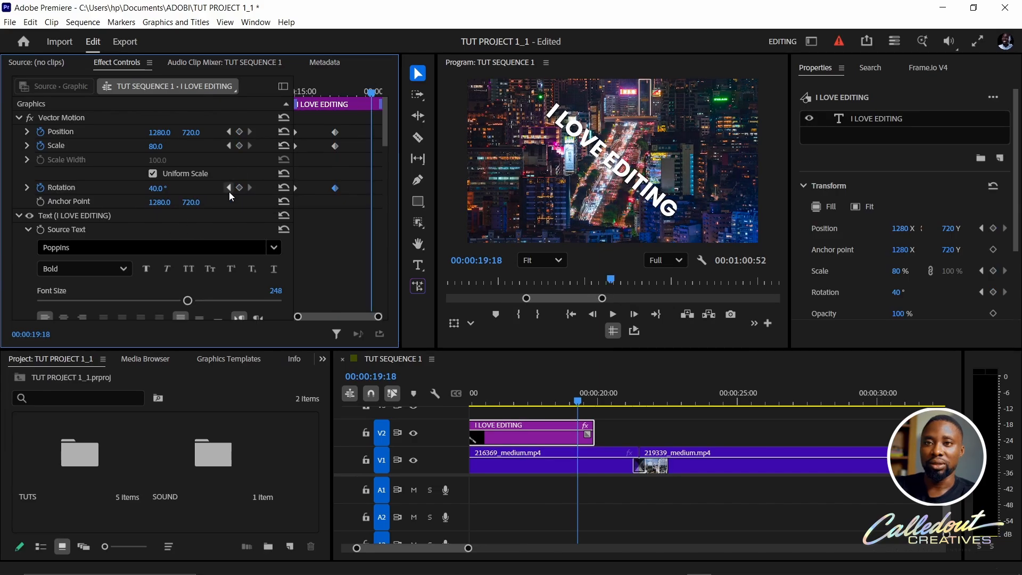
left_click(281, 187)
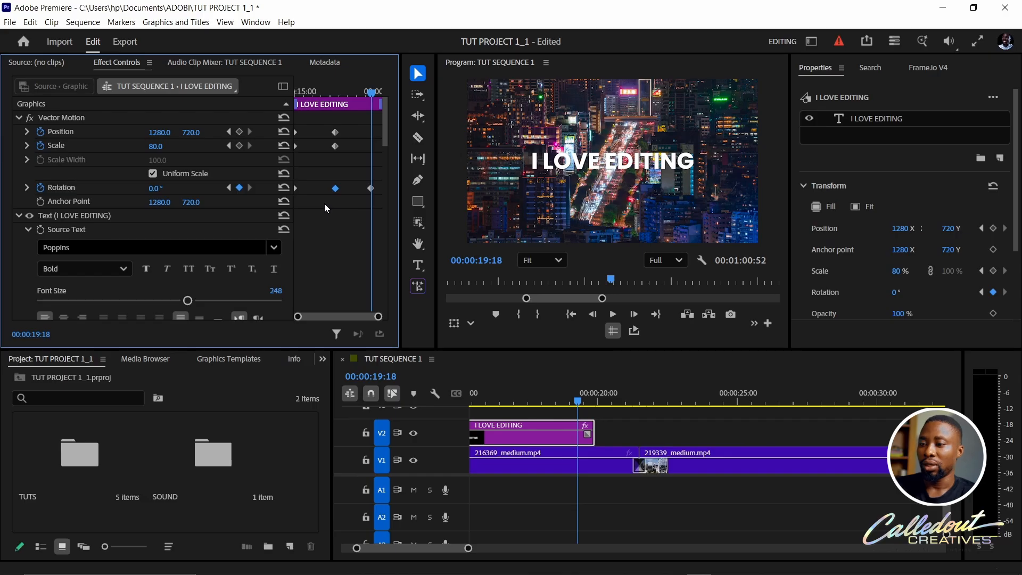
key("Up")
key("space")
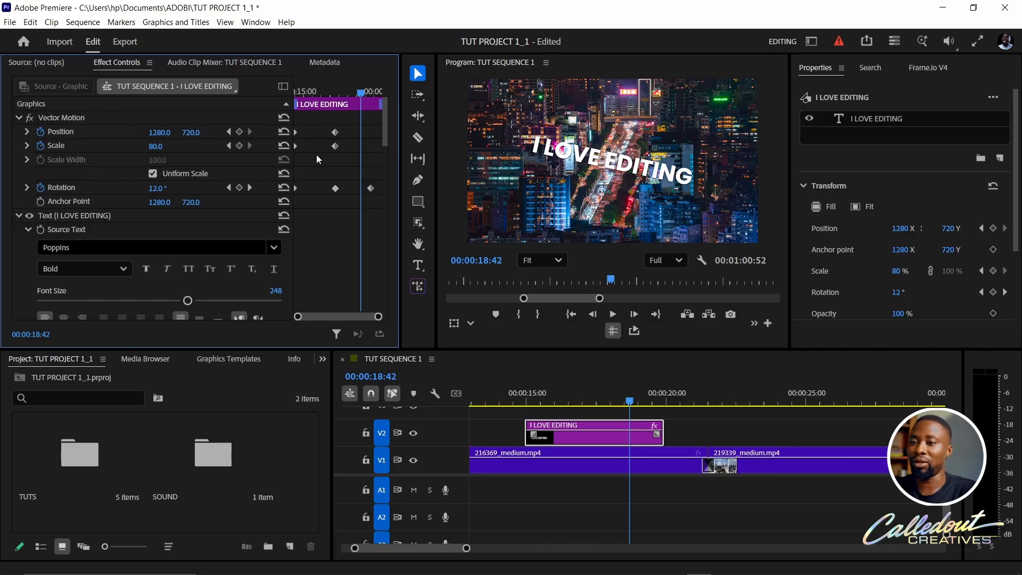
- Remove the transition between the two V1 clips, and select 216369_medium.mp4 with the playhead at 00:00:21:08
left_click(710, 468)
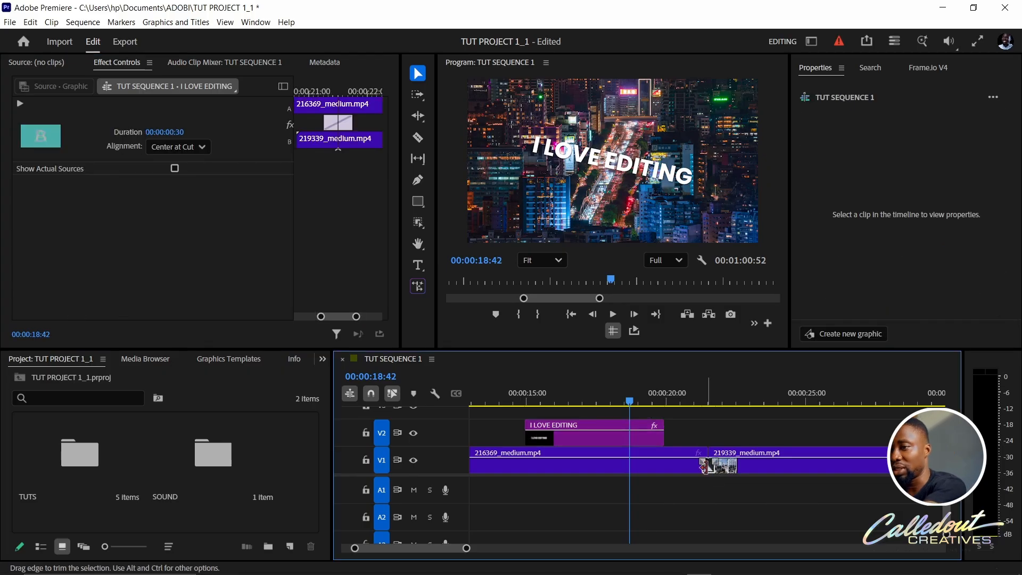
left_click(697, 405)
left_click(687, 463)
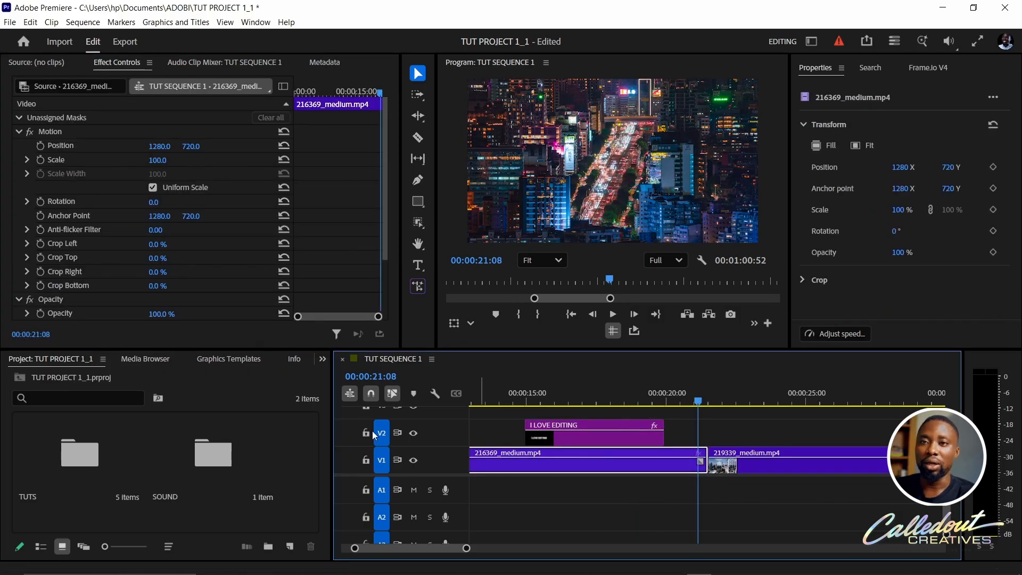
- Keyframe 216369_medium.mp4's Position at 00:00:21:08, and set Position X to -1646 on its last frame at 00:00:21:29
left_click(39, 148)
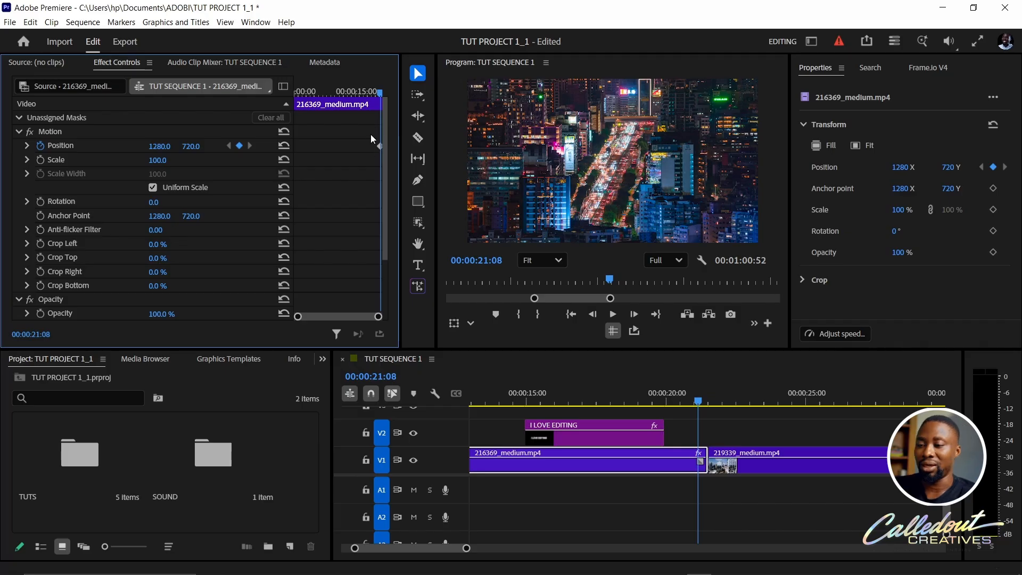
scroll(366, 132, "up", 5)
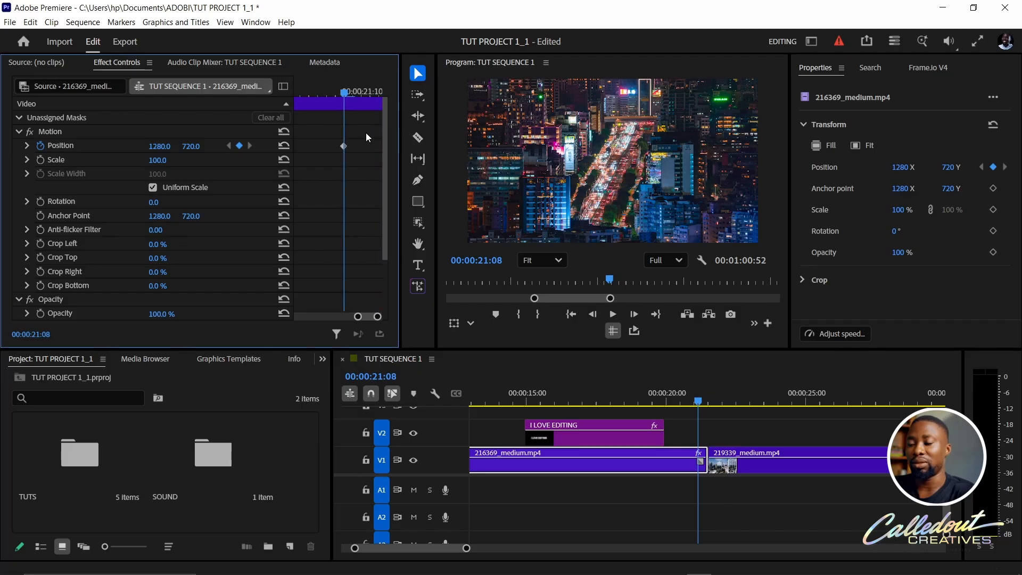
key("Down")
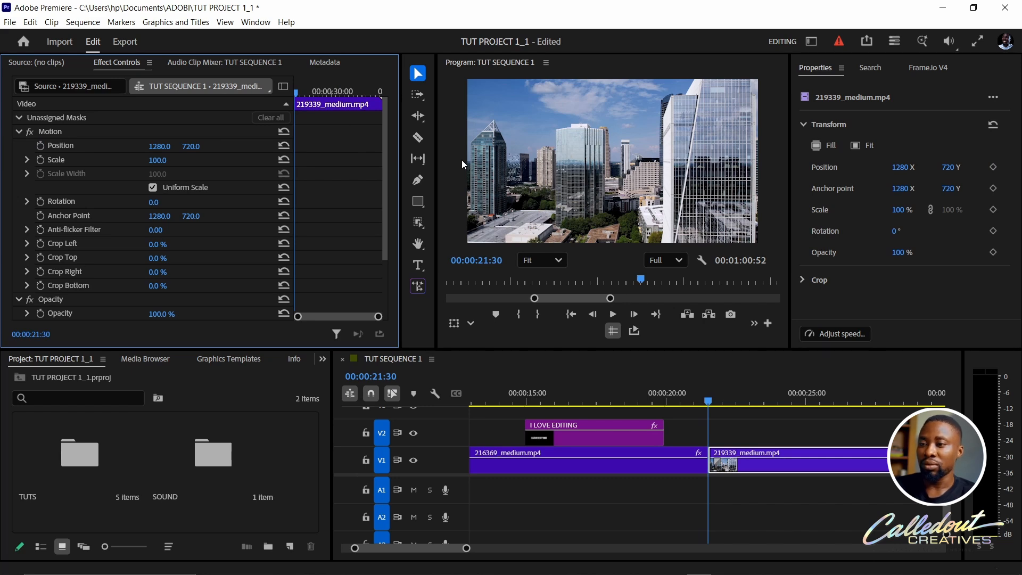
left_click(680, 472)
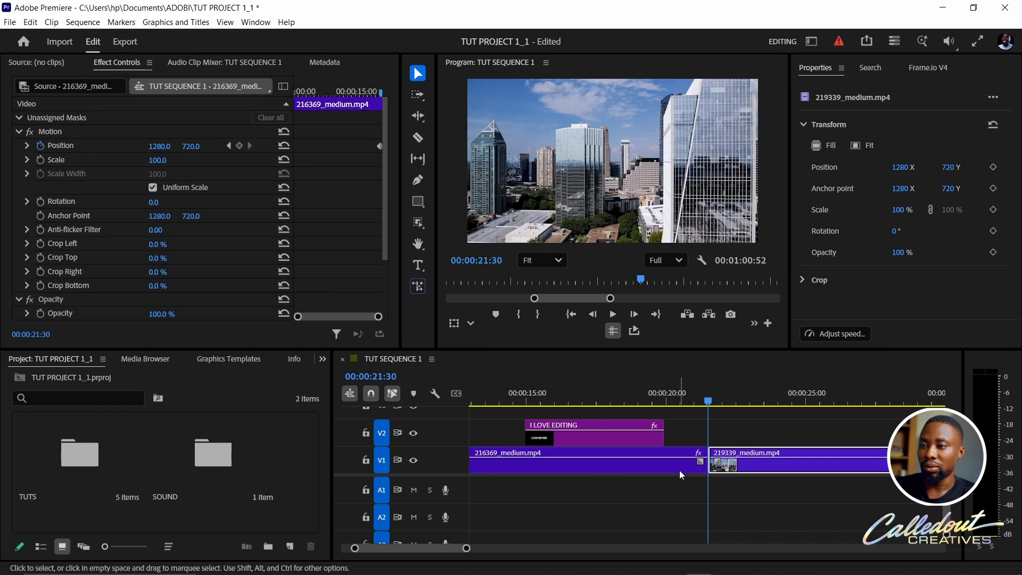
key("Left")
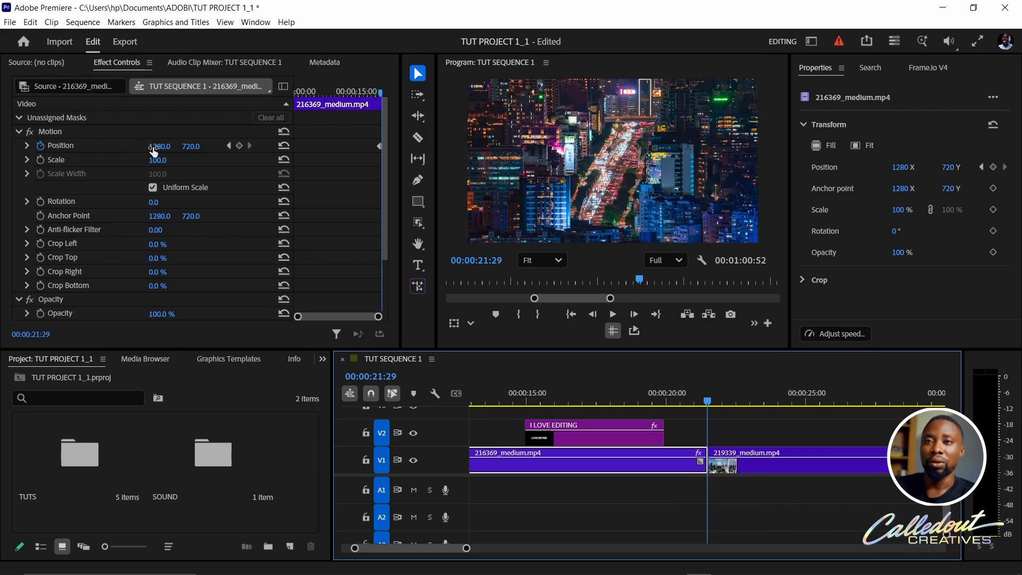
left_click_drag(154, 148, 3, 148)
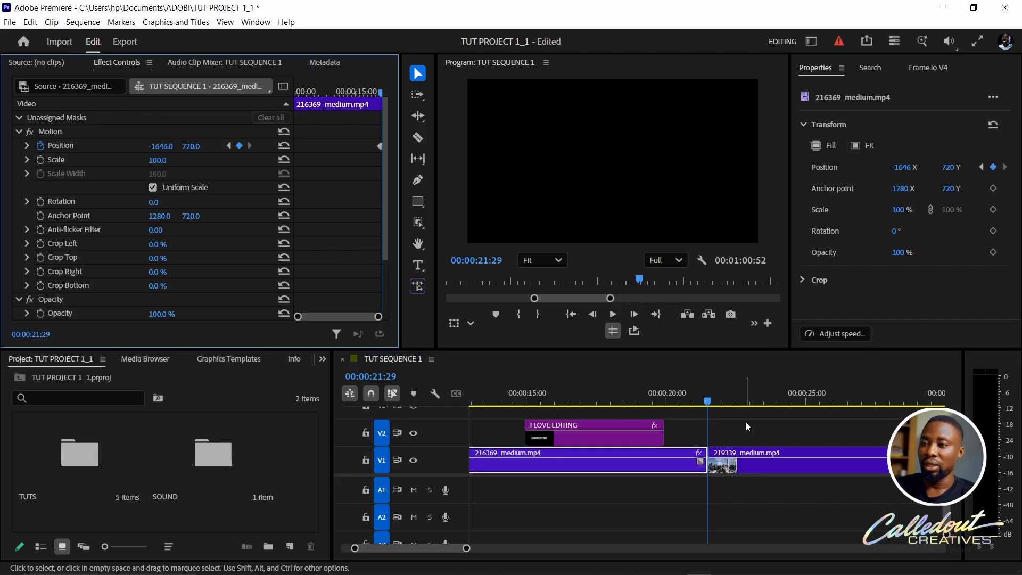
- Add Position keyframes to 219339_medium.mp4 at 00:00:21:30 and 00:00:21:40, and set X to 4804 on the first one
left_click(728, 455)
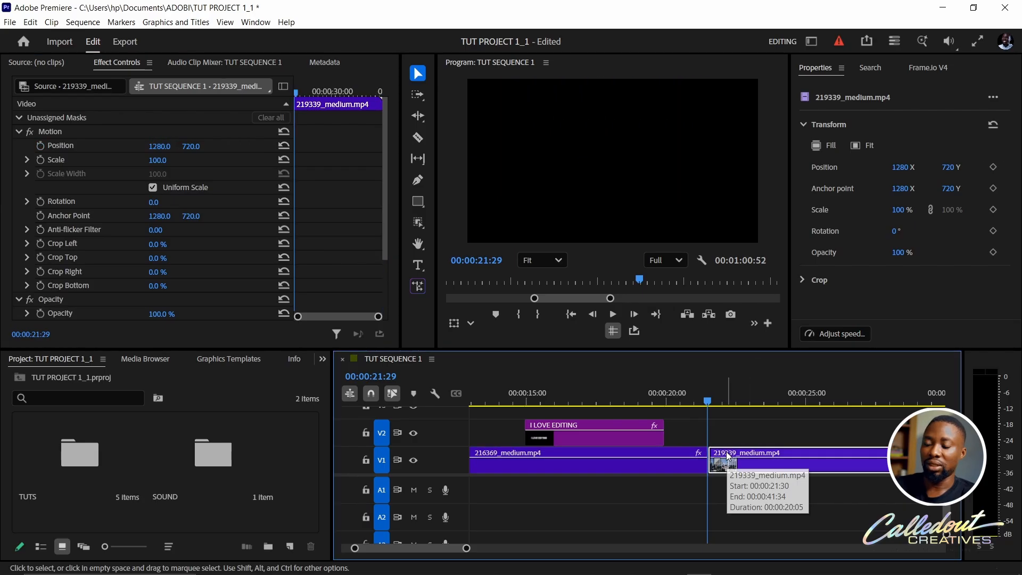
key("Right")
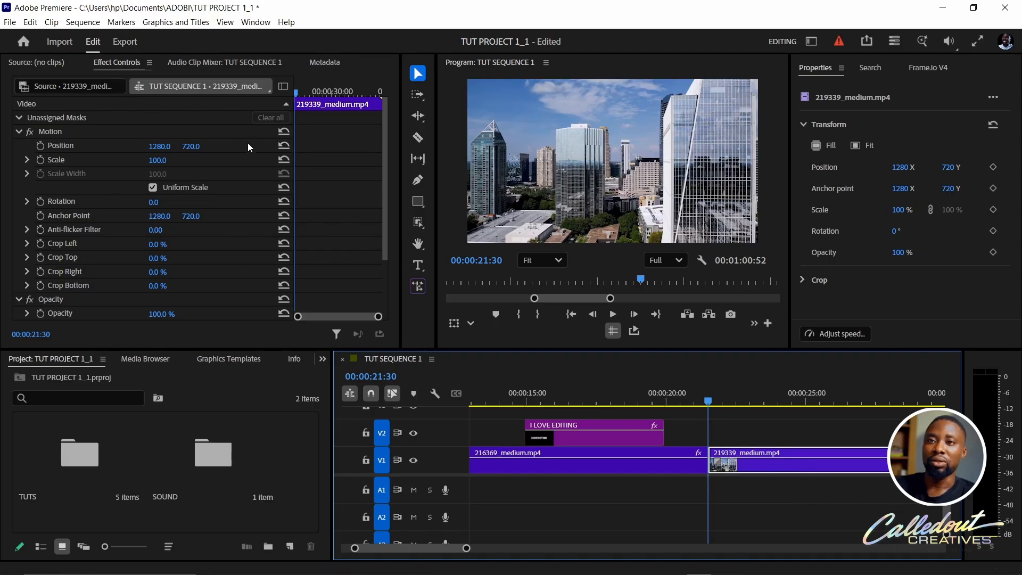
left_click(39, 145)
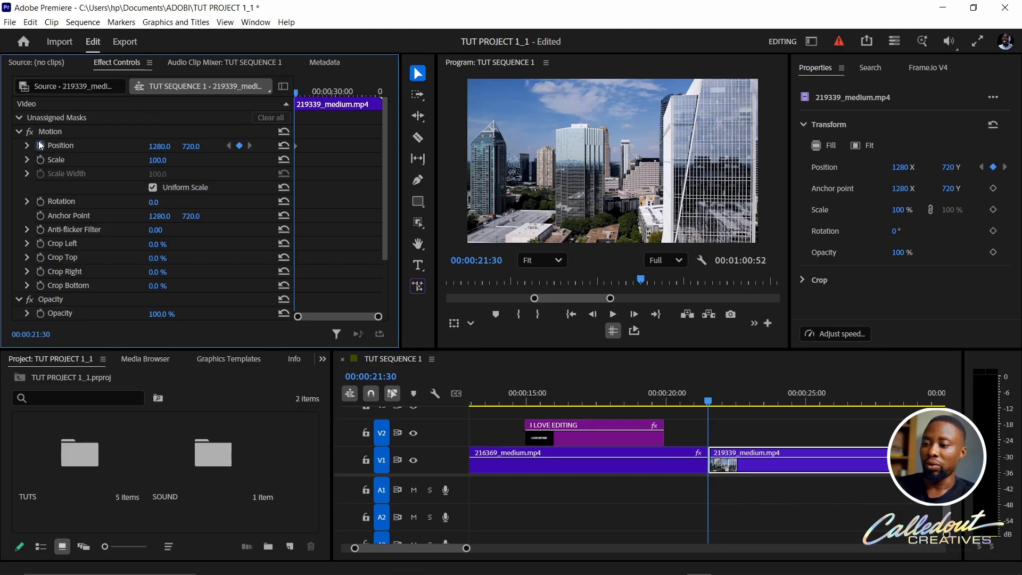
key("Right")
key("Right")
key("Right")
key("Right")
key("Right")
key("Right")
key("Right")
key("Right")
key("Right")
key("Right")
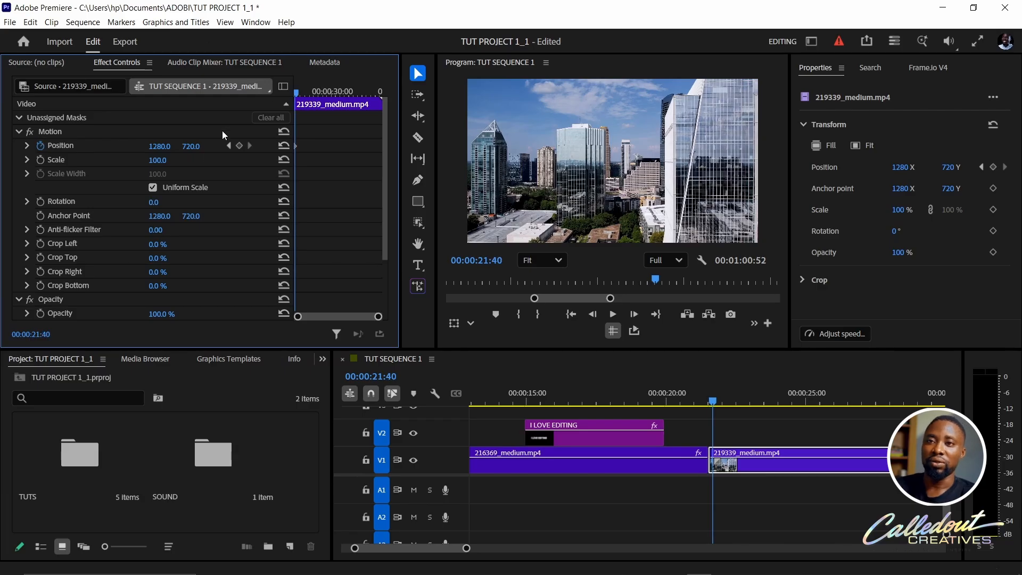
left_click(239, 146)
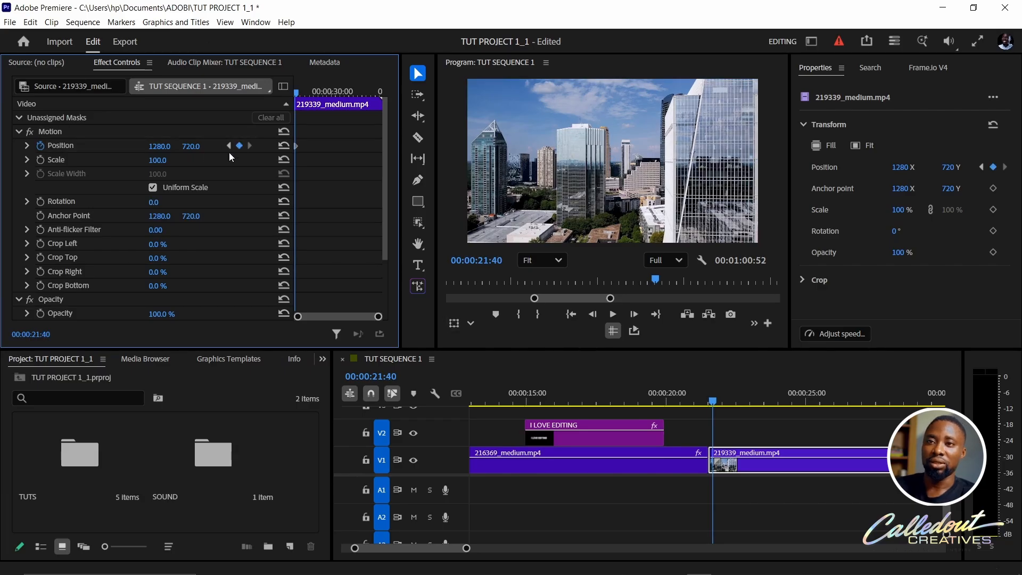
left_click(229, 144)
left_click_drag(160, 148, 333, 148)
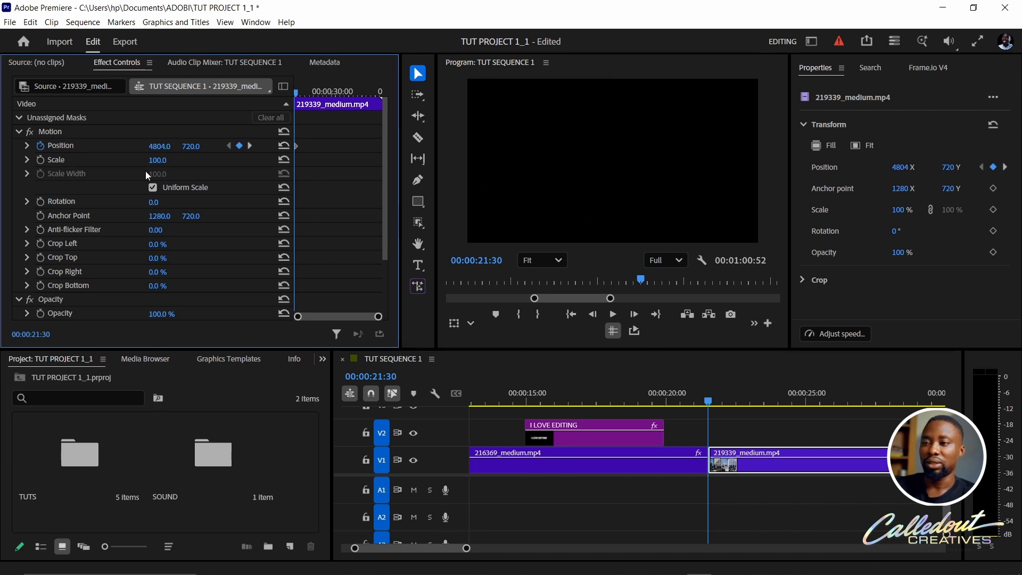
- Play back the slide between the two V1 clips from just before 00:00:20:00
left_click(667, 381)
key("space")
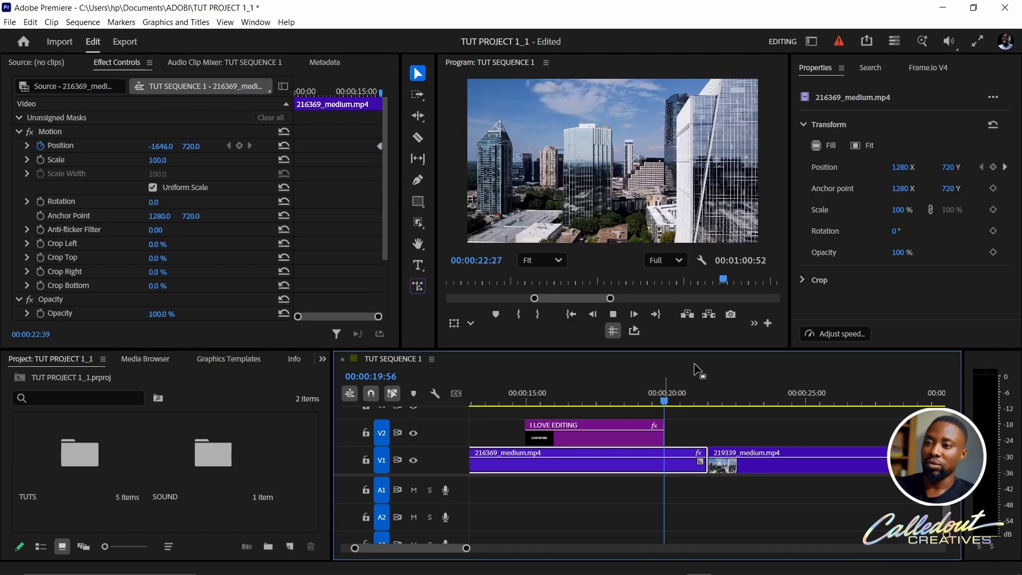
left_click(661, 392)
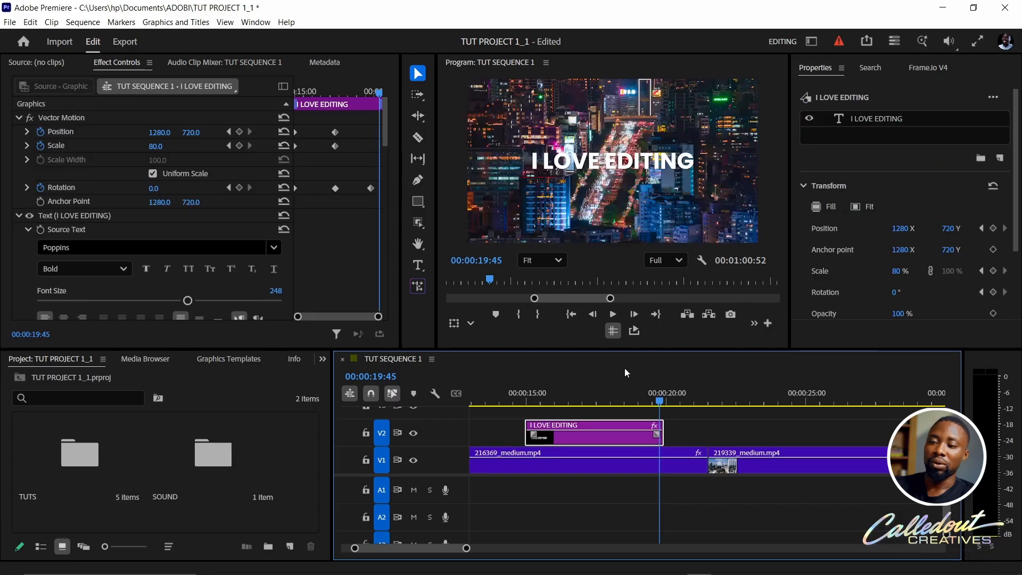
key("space")
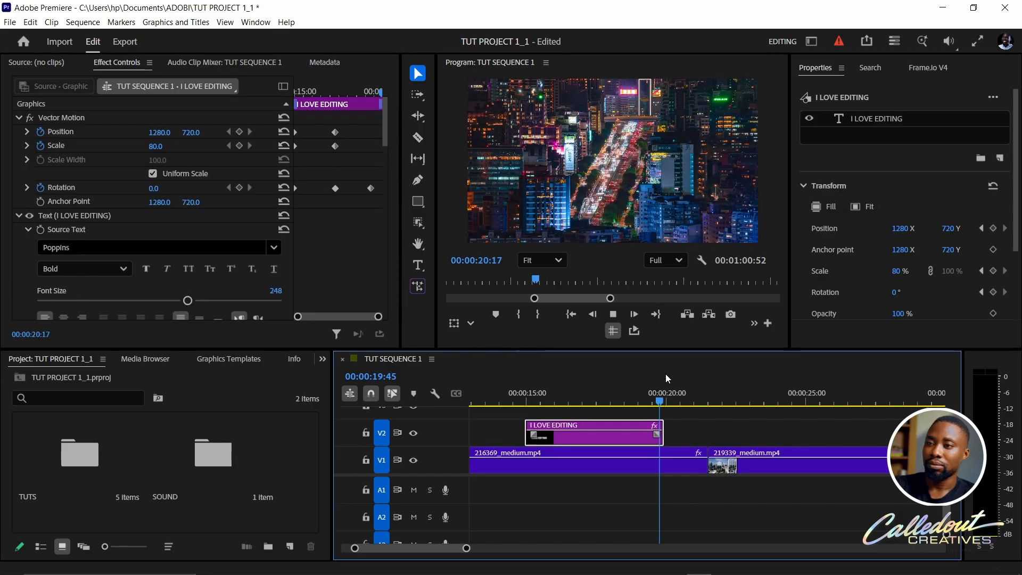
key("space")
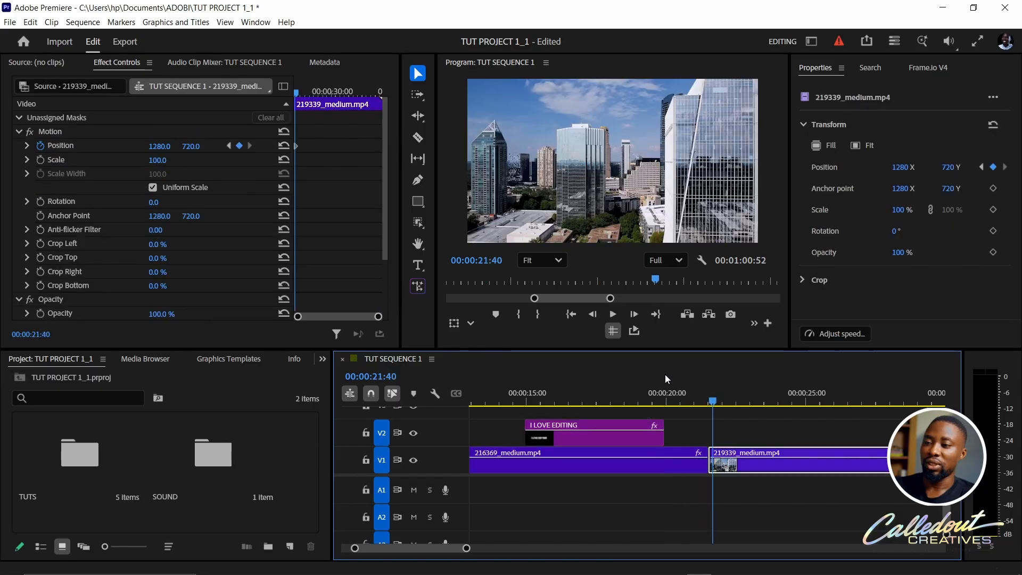
- Go to 216369_medium.mp4's first Position keyframe at 00:00:21:08 and play back the slide into the second clip
left_click(677, 391)
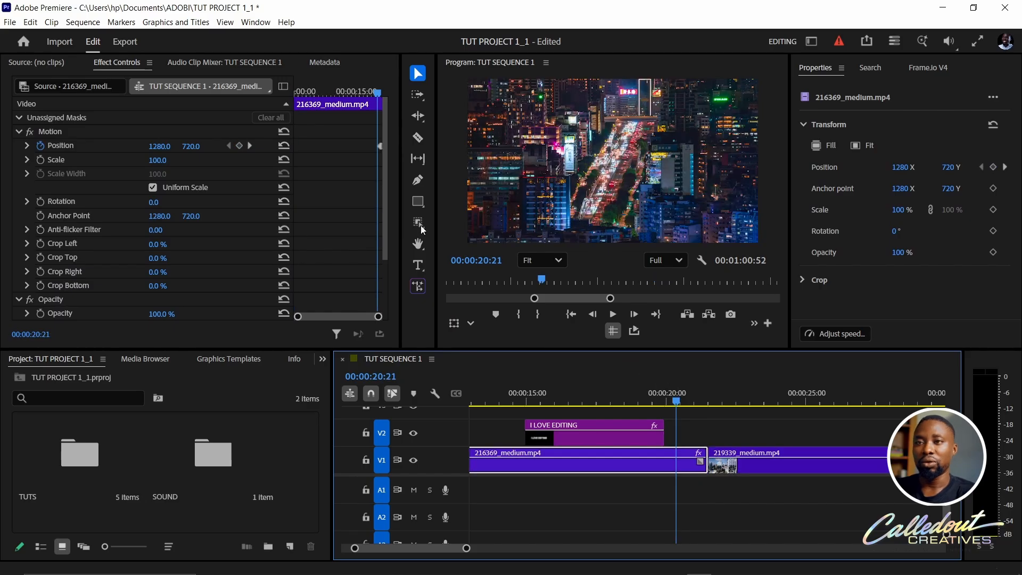
left_click(344, 177)
key("equal")
key("equal")
key("equal")
left_click(250, 146)
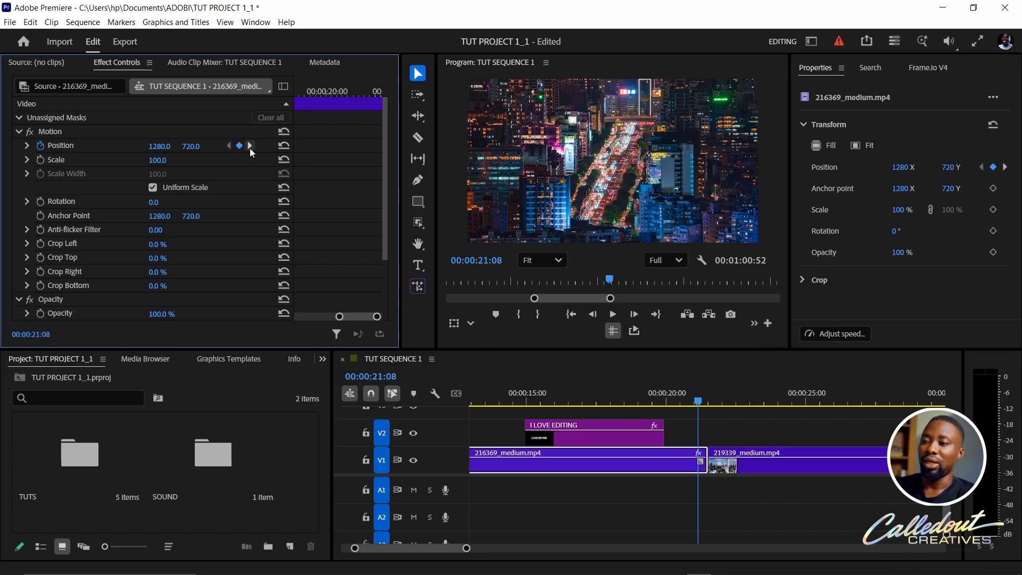
key("space")
key("space")
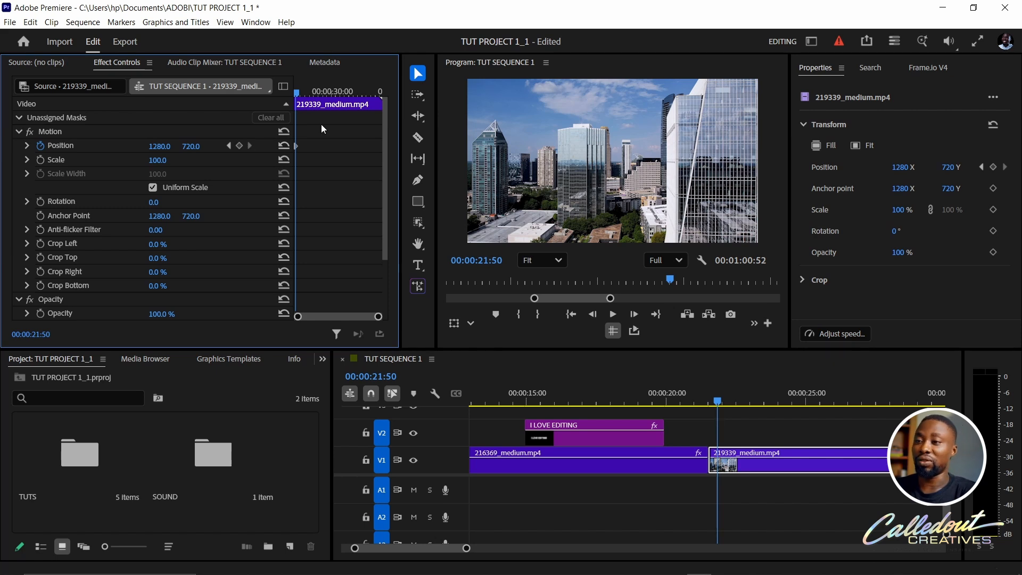
- Move 219339_medium.mp4's second Position keyframe slightly later, before 00:00:22:00, and play back from 00:00:21:30
key("Up")
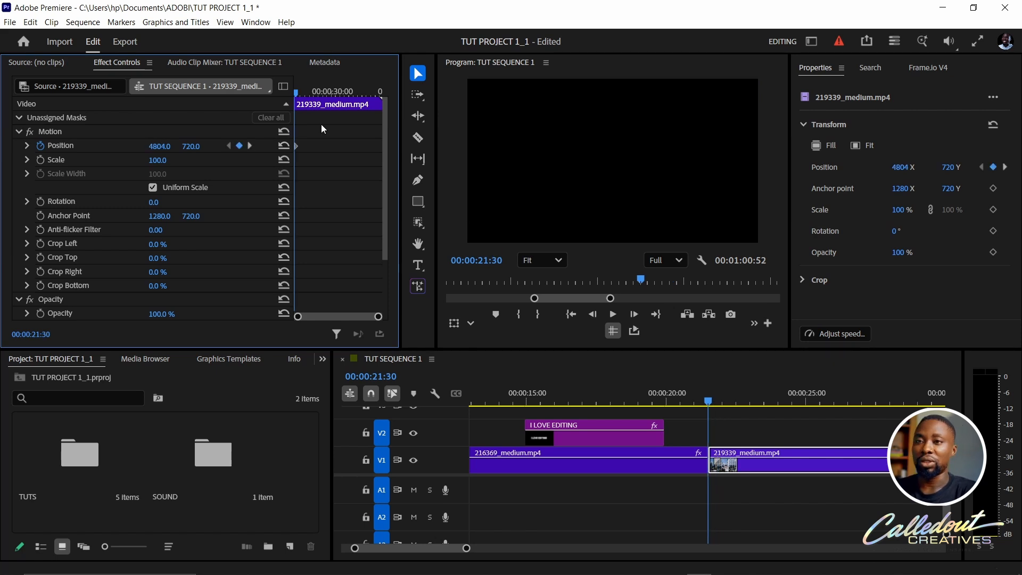
key("equal")
key("equal")
key("equal")
key("equal")
key("equal")
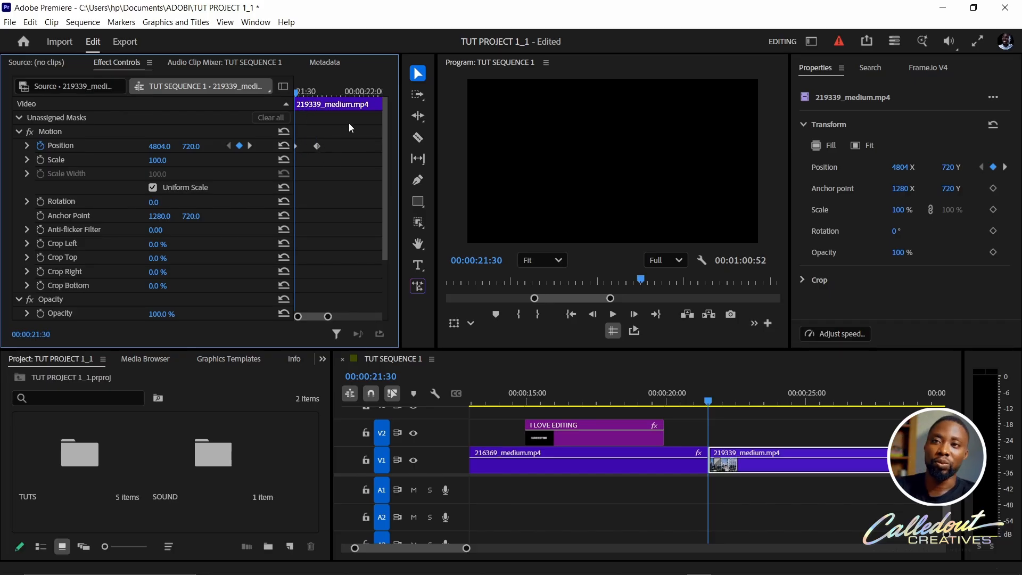
mouse_move(328, 316)
left_mouse_down()
mouse_move(316, 317)
mouse_move(335, 316)
left_mouse_up()
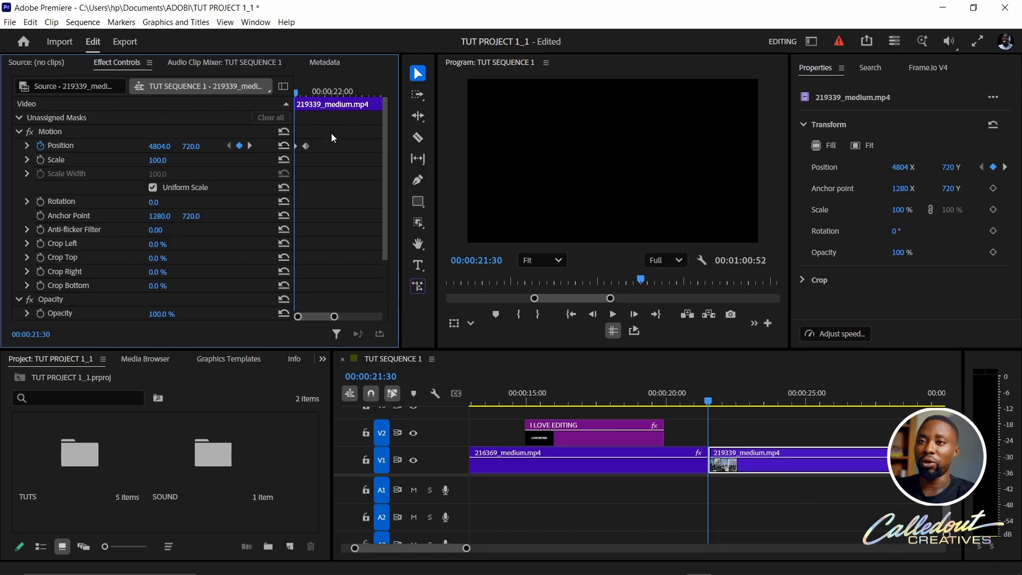
left_click_drag(307, 146, 323, 175)
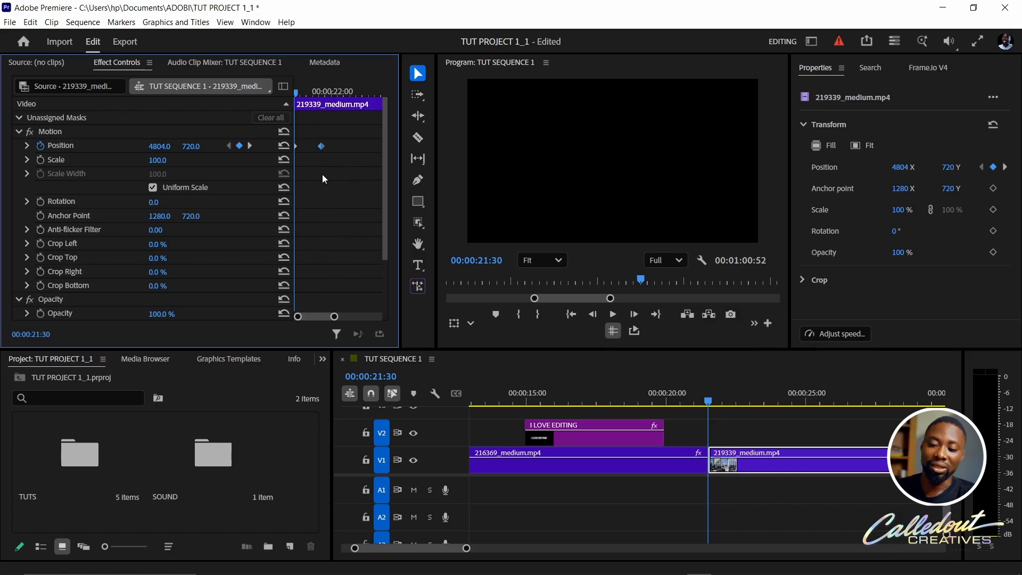
key("space")
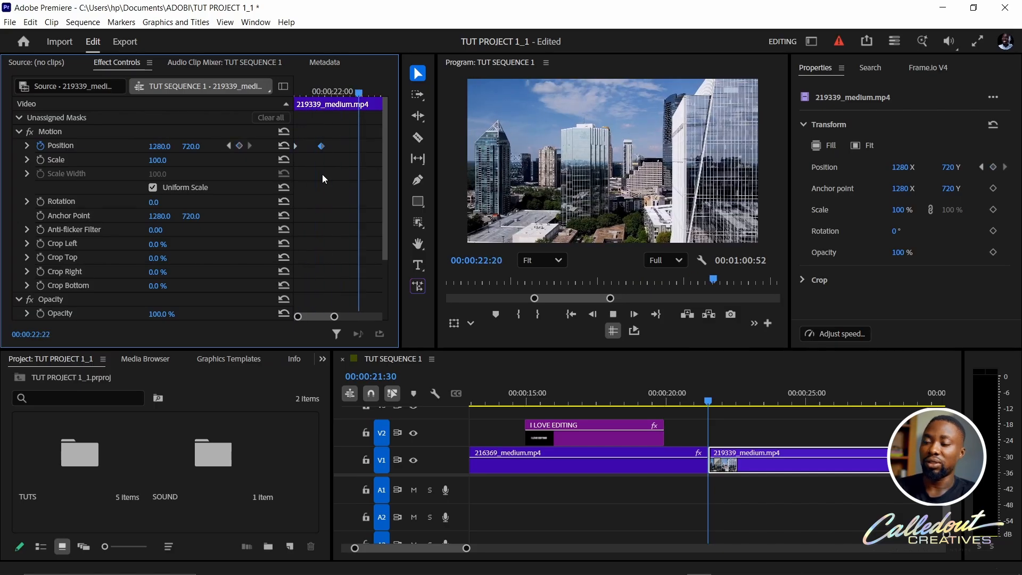
- Move 219339_medium.mp4's second Position keyframe well past 00:00:22:22, and play back the slide from 00:00:21:30
left_click_drag(322, 145, 383, 146)
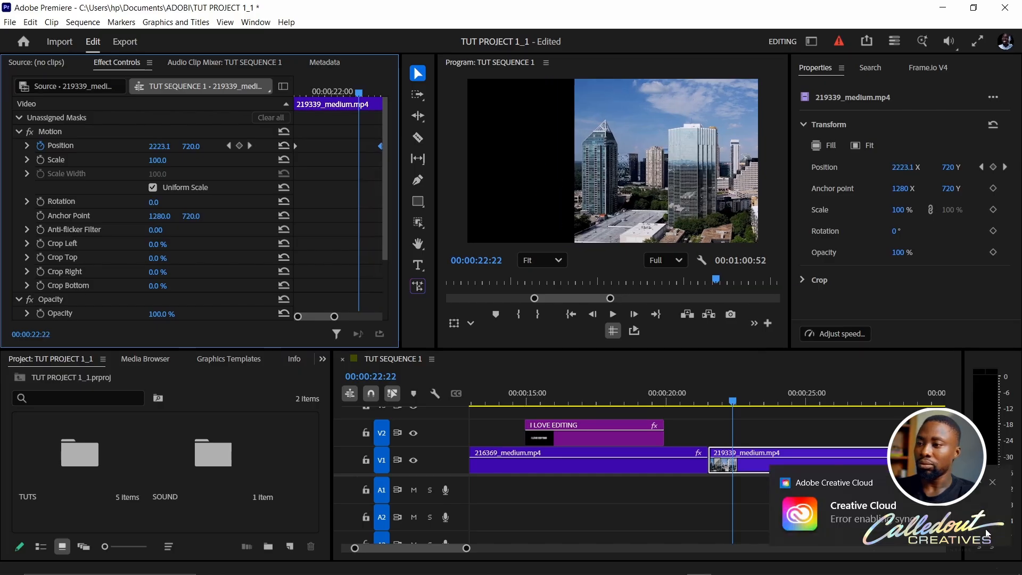
left_click(993, 482)
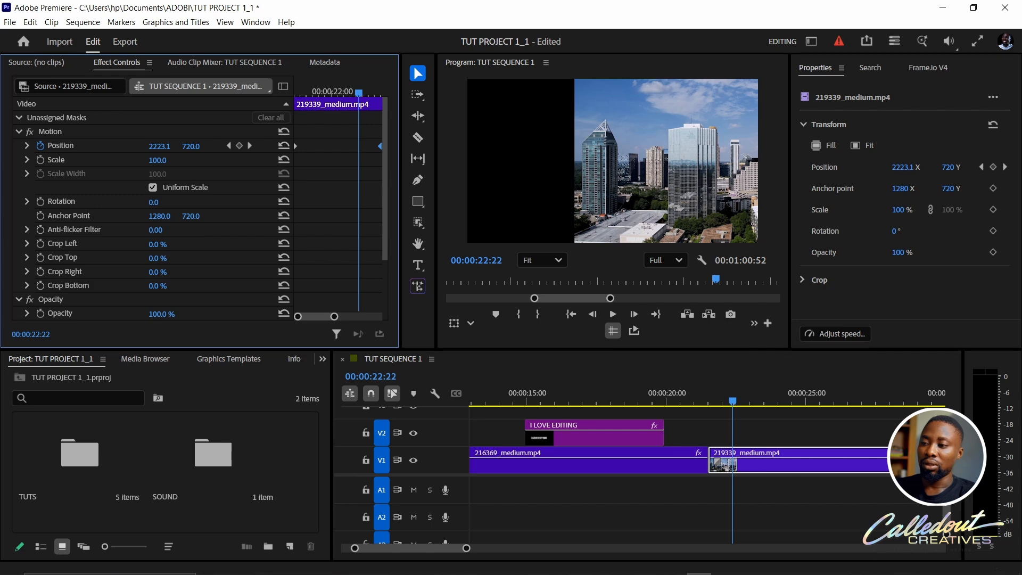
key("Up")
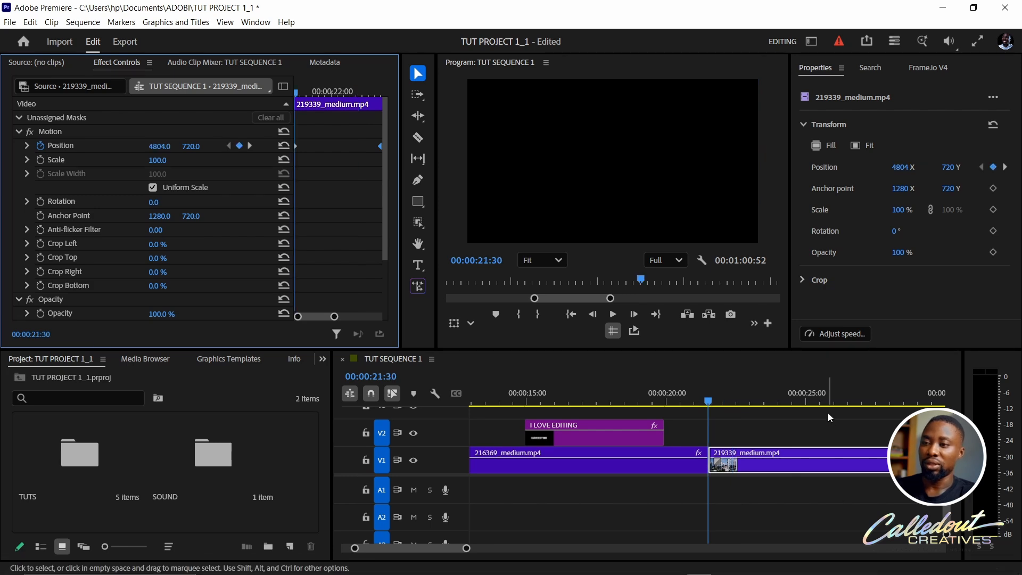
key("space")
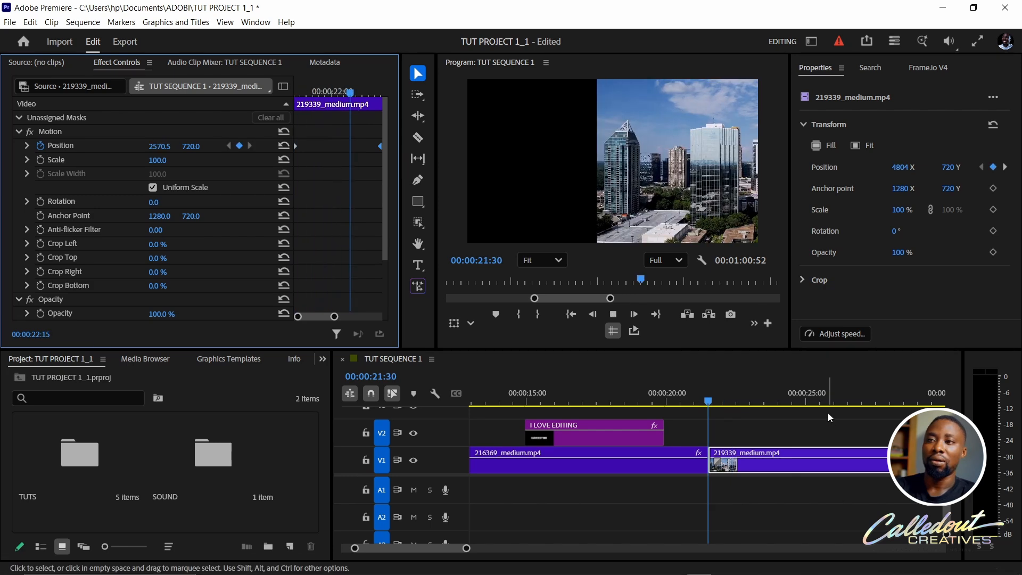
key("space")
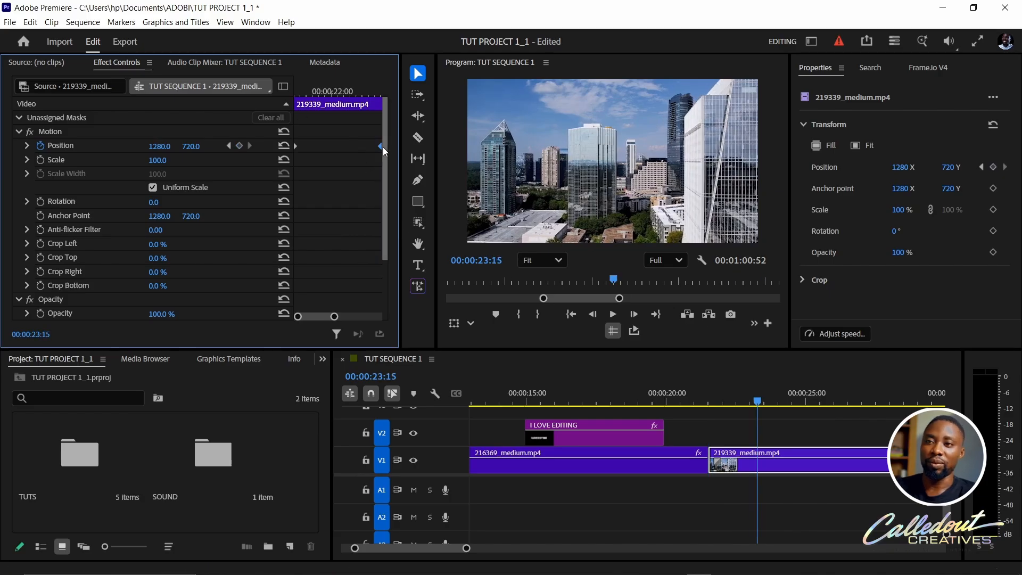
- Move 219339_medium.mp4's second Position keyframe back close to the first, and play back from 00:00:21:29
left_click_drag(379, 146, 313, 186)
left_click(709, 400)
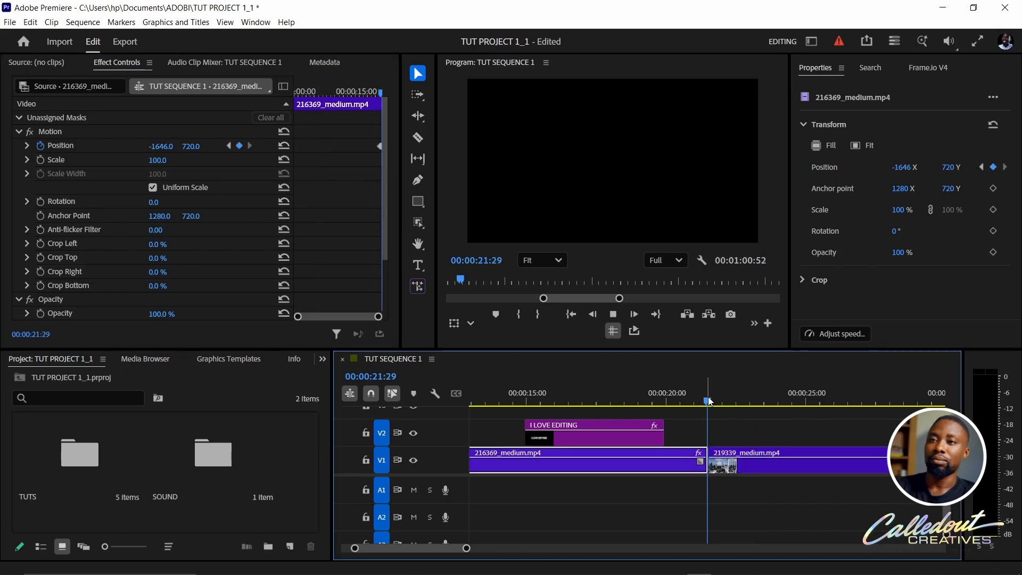
key("space")
key("space")
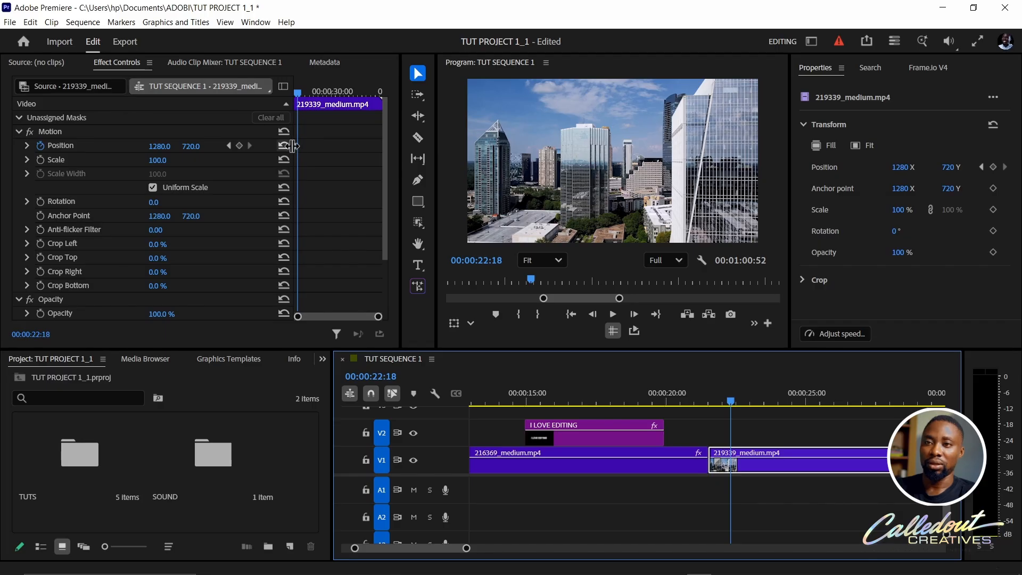
- Try moving a Position keyframe of 219339_medium.mp4 to the clip's end, play it back, and undo the keyframe move
left_click_drag(296, 146, 381, 148)
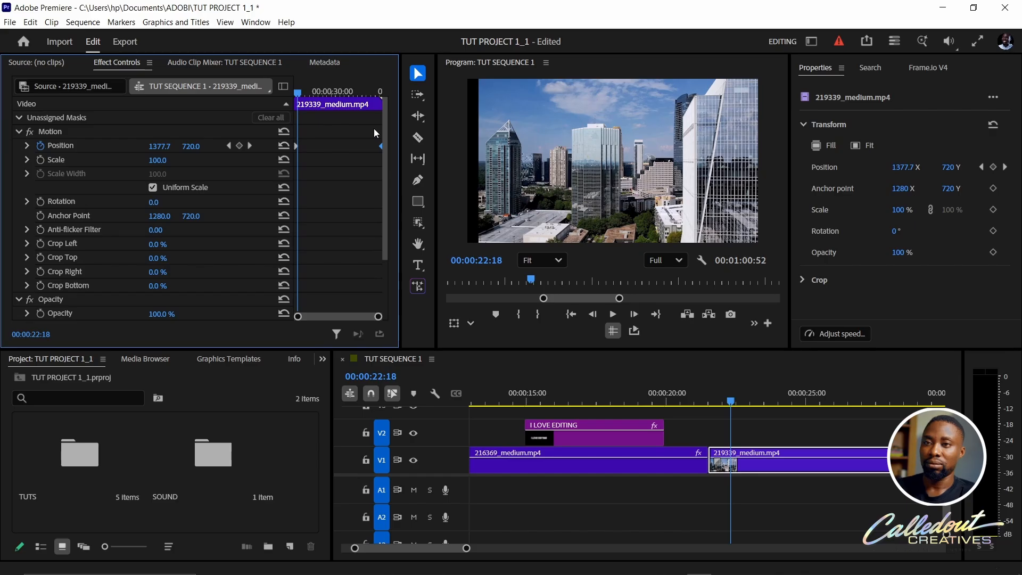
key("Up")
key("space")
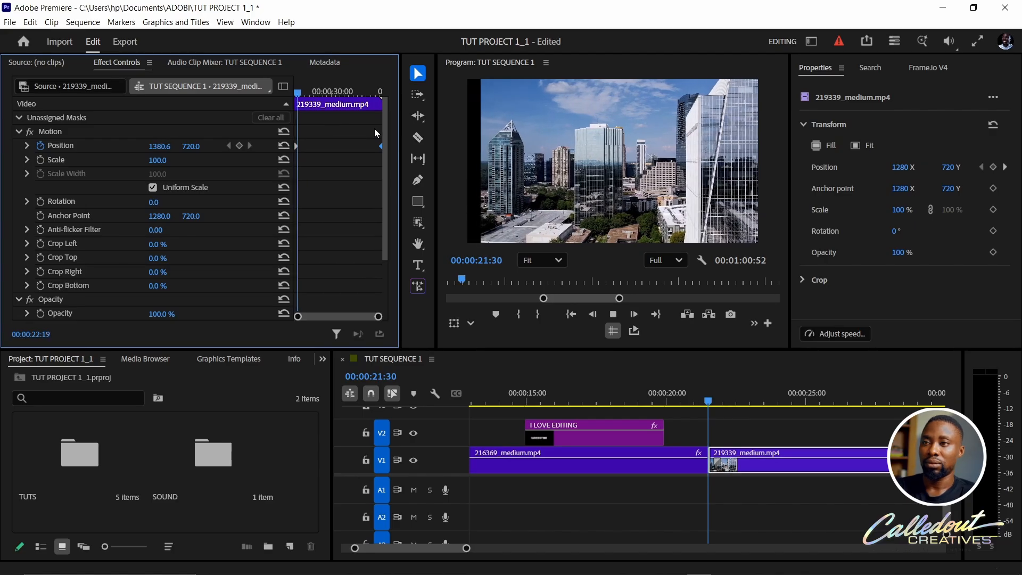
key("space")
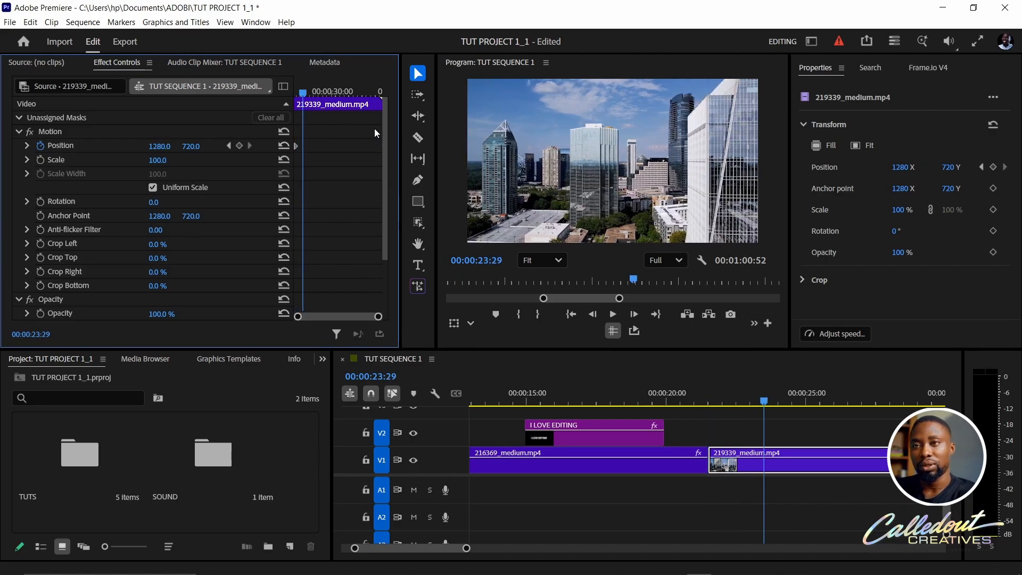
left_click_drag(298, 145, 335, 146)
key("ctrl+z")
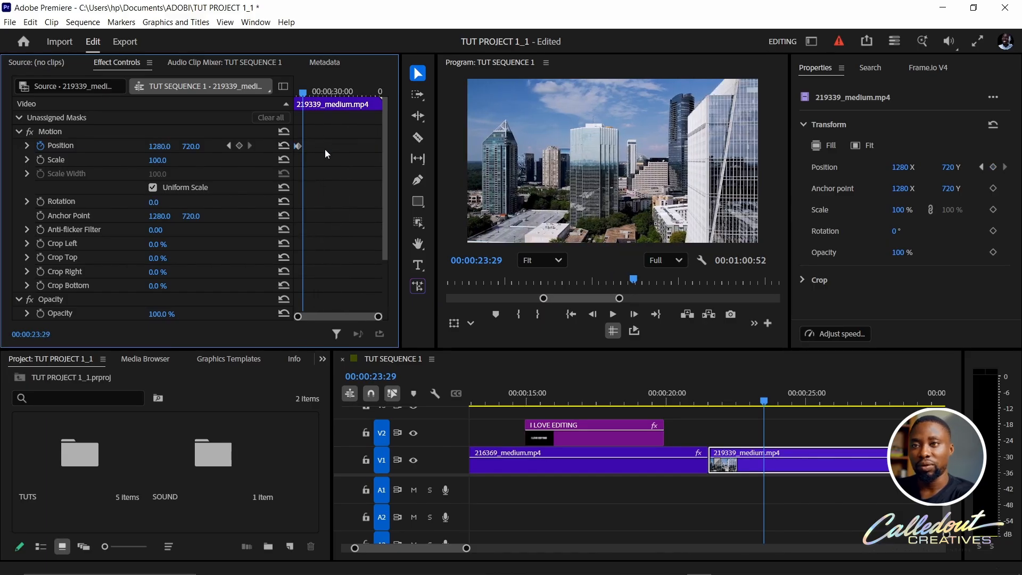
- Move 219339_medium.mp4's second Position keyframe to 00:00:31:10, and play back the slide from 00:00:21:29
key("=")
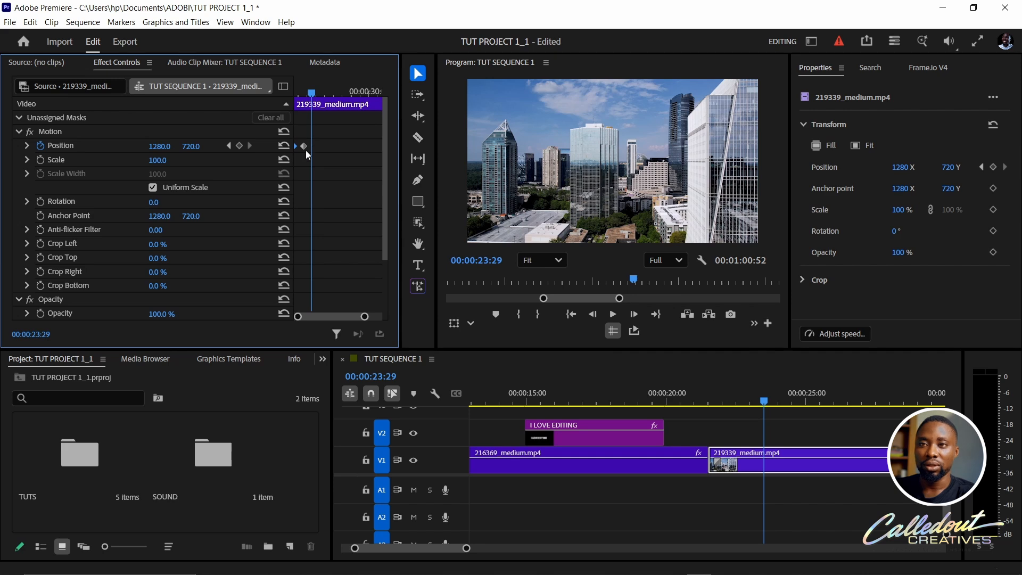
left_click_drag(305, 146, 379, 153)
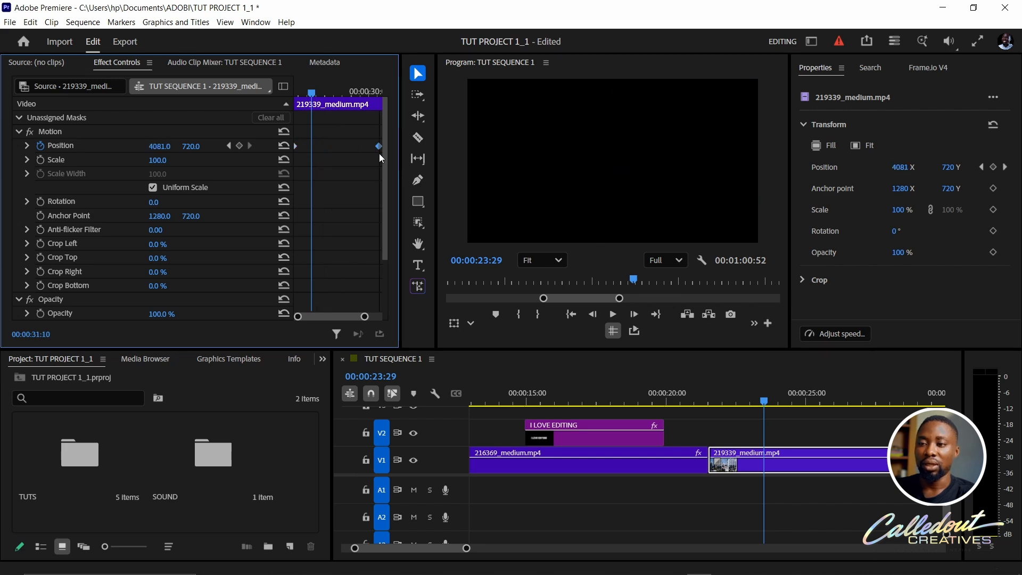
left_click(709, 394)
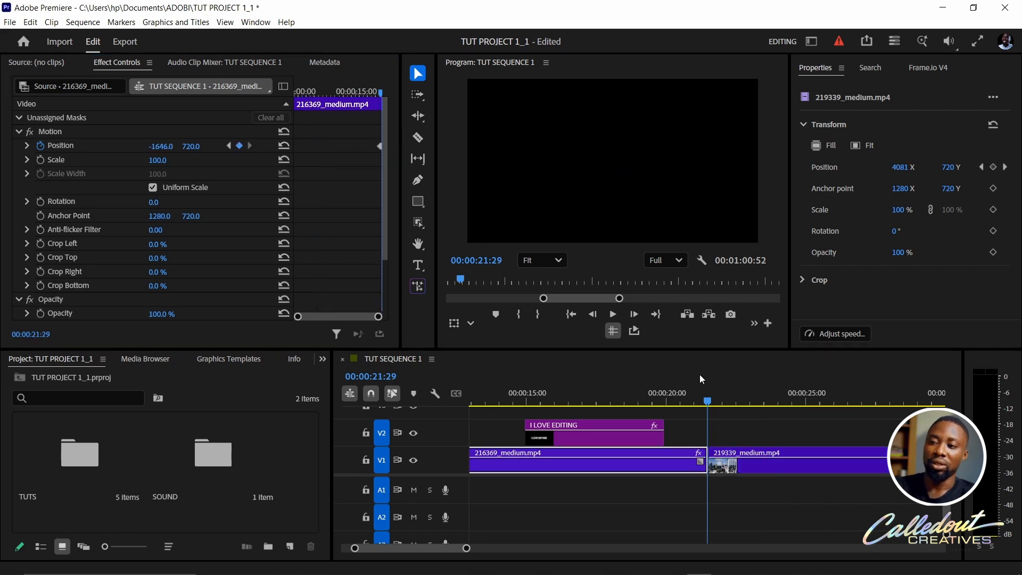
key("space")
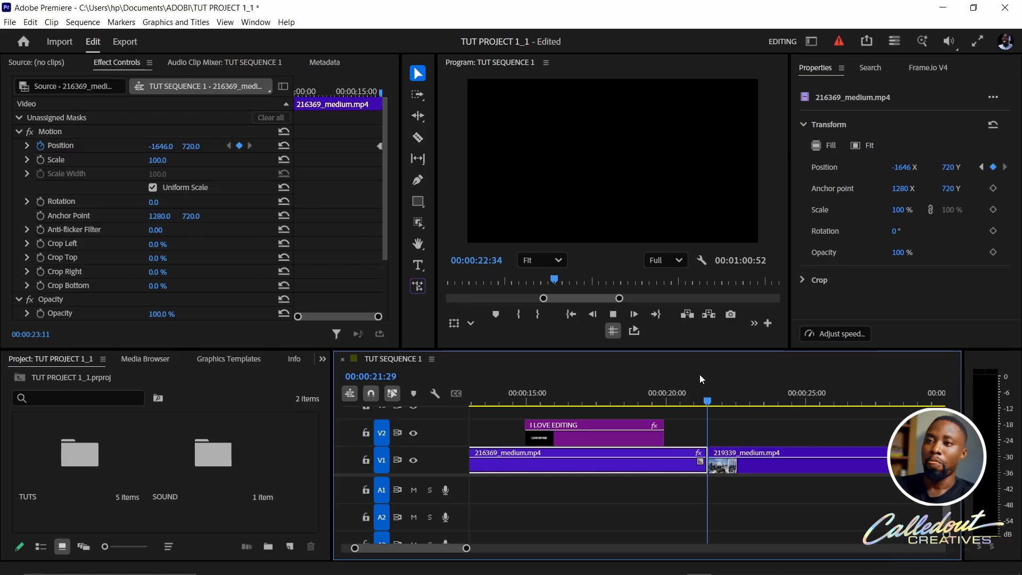